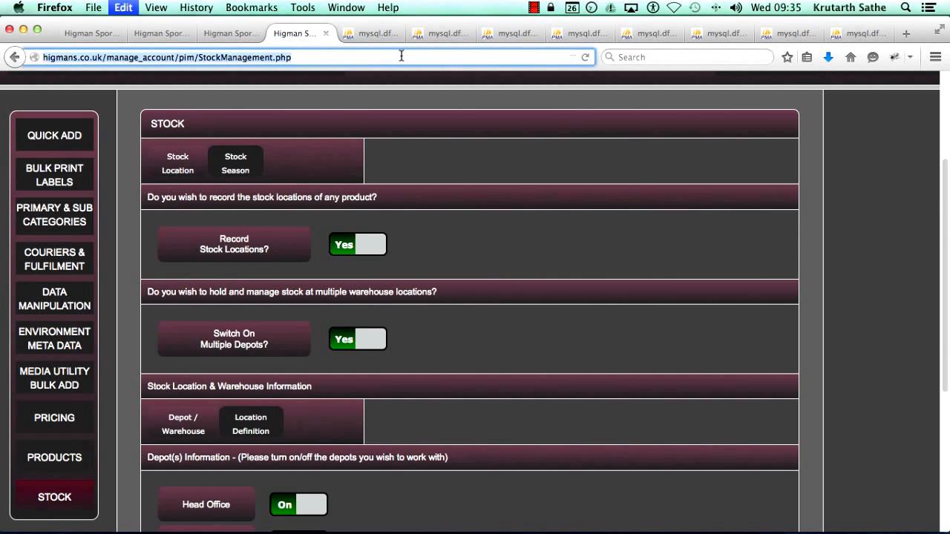
Load the stock management page and look at the Stock Season section before returning to Stock Location
key("Return")
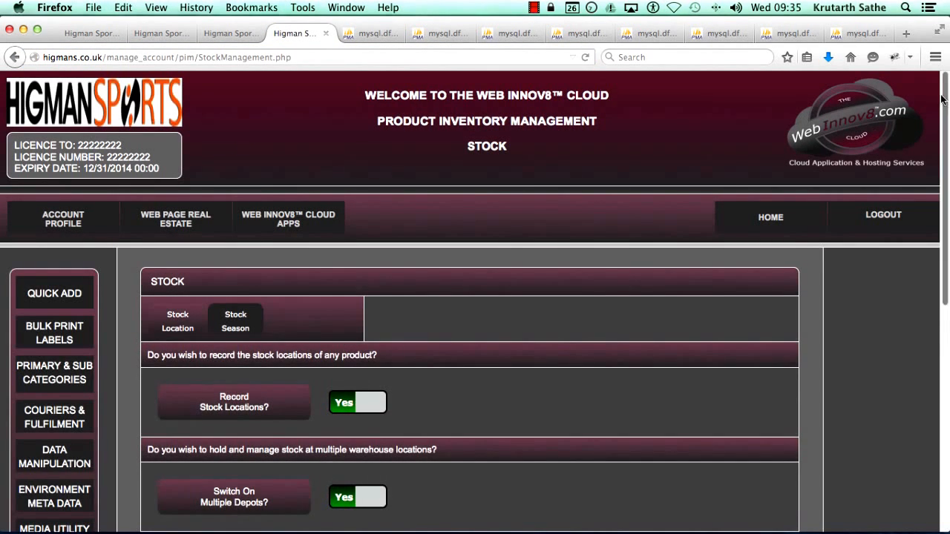
left_click_drag(941, 99, 920, 264)
scroll(920, 265, "up", 5)
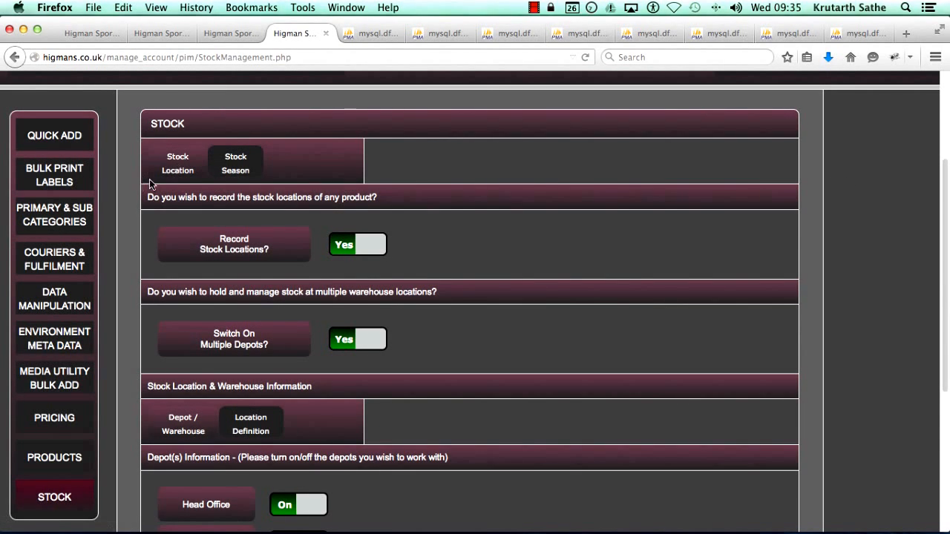
left_click(251, 171)
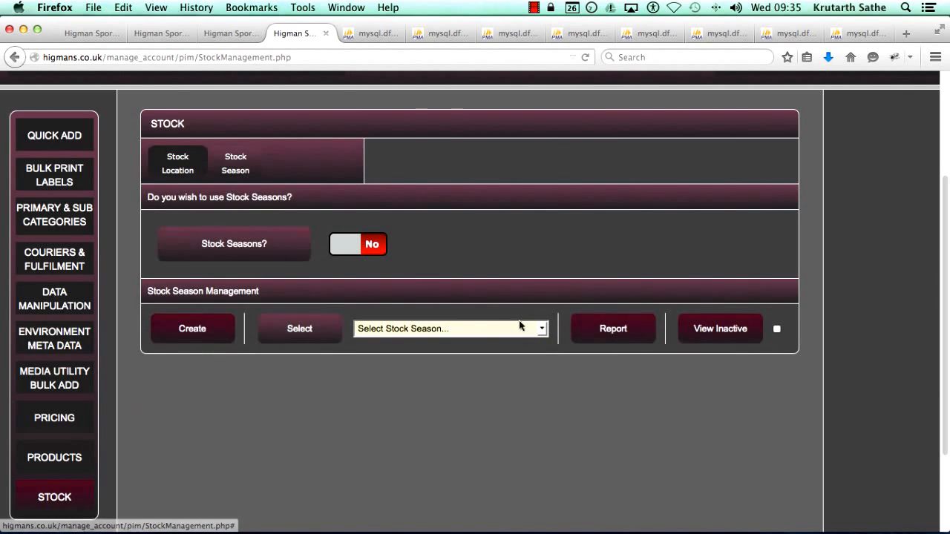
left_click(179, 166)
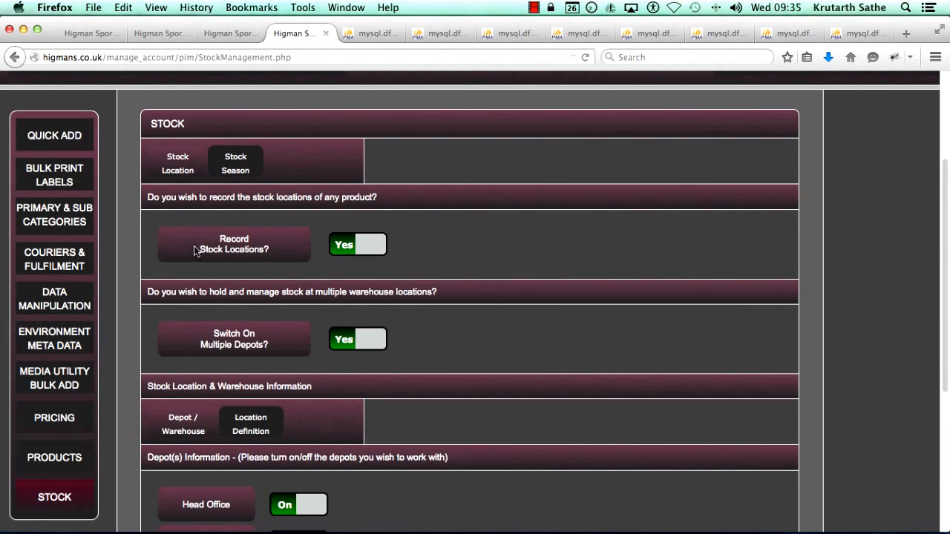
Set the Record Stock Locations option to No
double_click(223, 240)
left_click(280, 286)
left_click(344, 251)
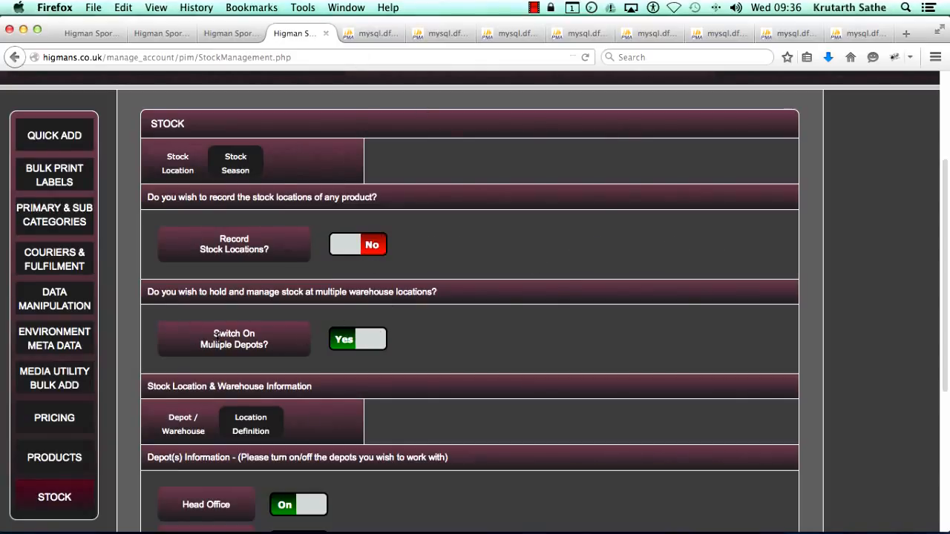
Review the Switch On Multiple Depots option and the depot information listed below it
left_click_drag(207, 337, 267, 345)
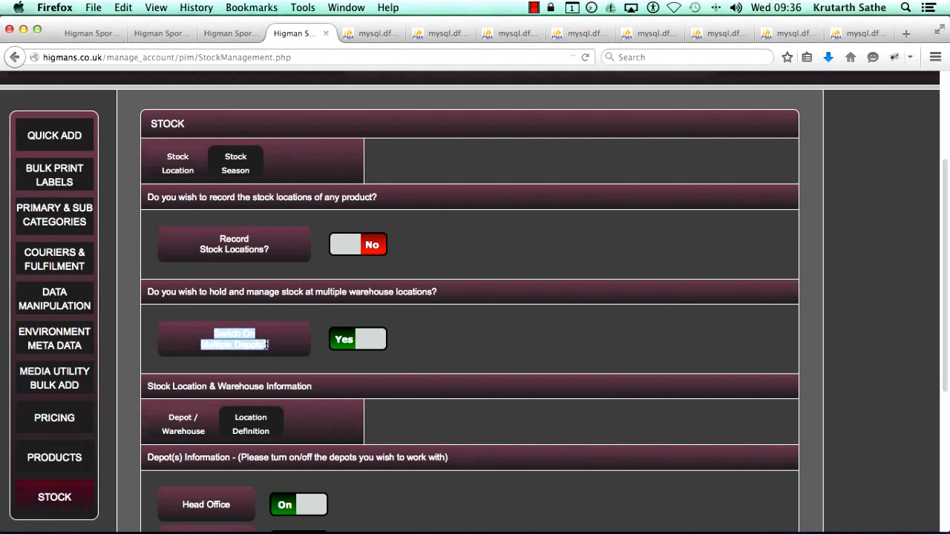
left_click(331, 383)
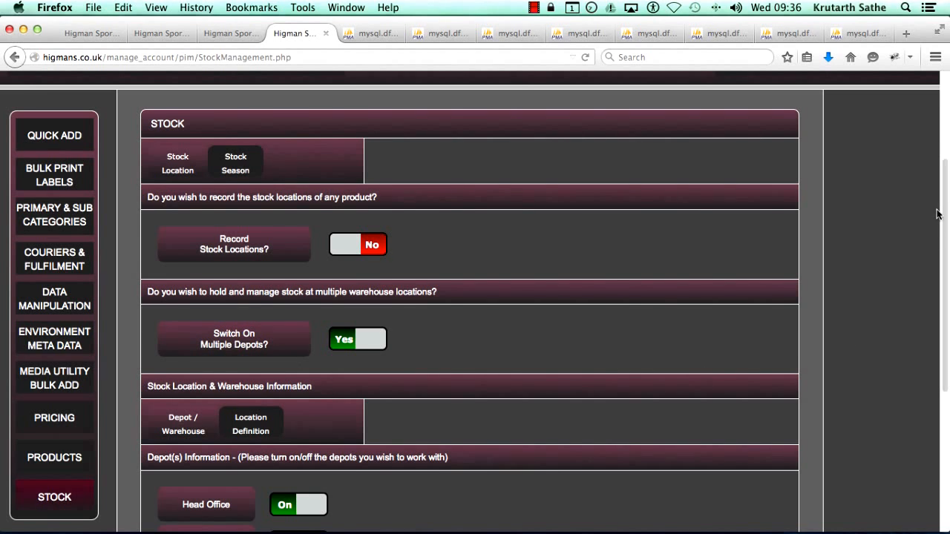
scroll(941, 215, "down", 1)
scroll(941, 215, "down", 2)
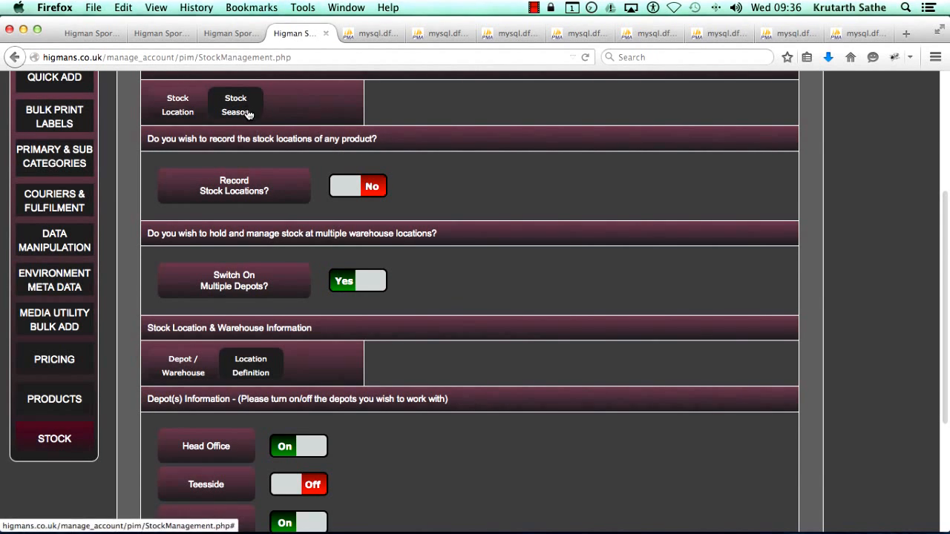
Show the existing depots in the company's Warehousing Information on the Global Preferences page, viewing the Head Office and Other Offices sections first
left_click(225, 34)
left_click(258, 57)
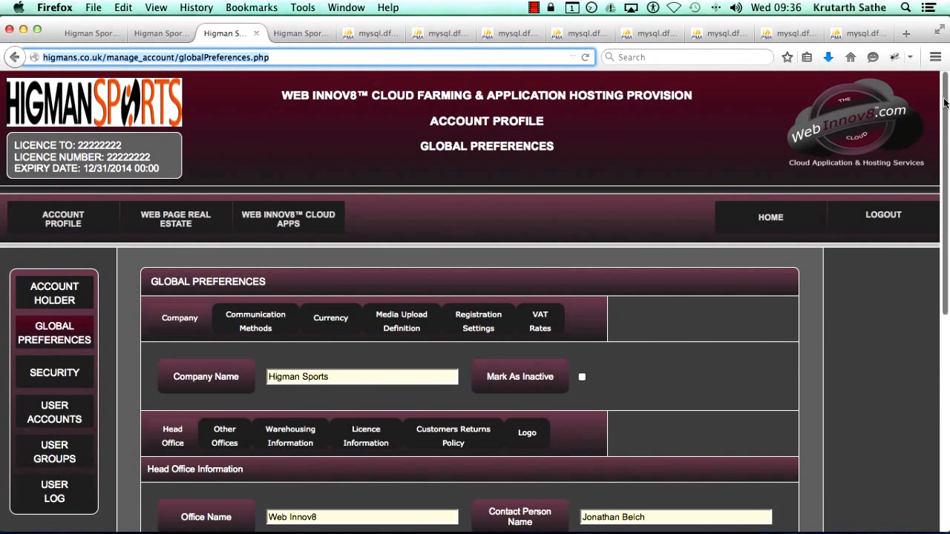
left_click_drag(946, 104, 946, 204)
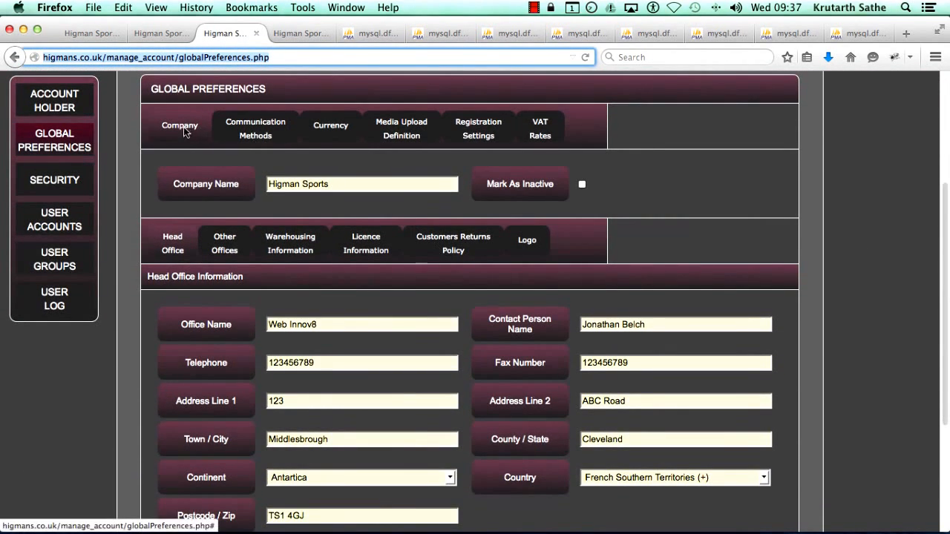
left_click_drag(946, 307, 946, 245)
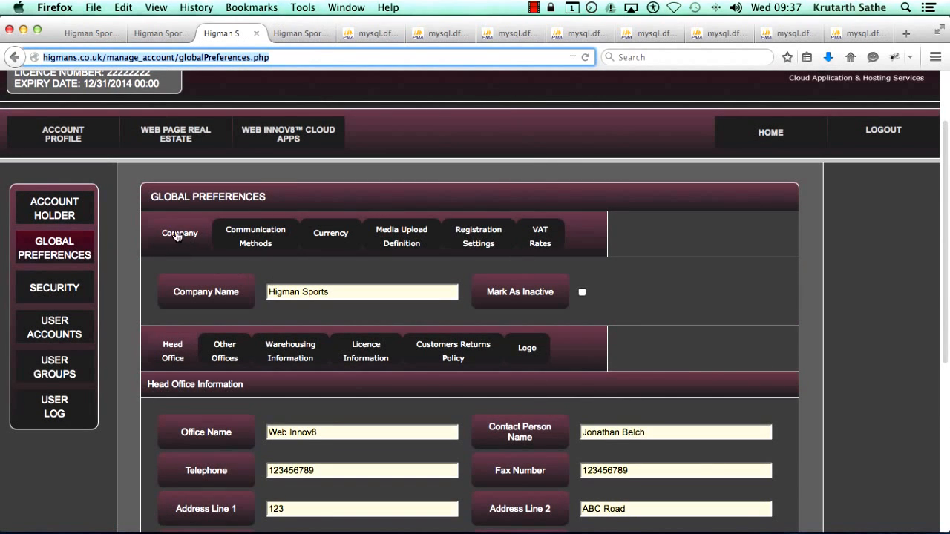
left_click_drag(947, 234, 944, 271)
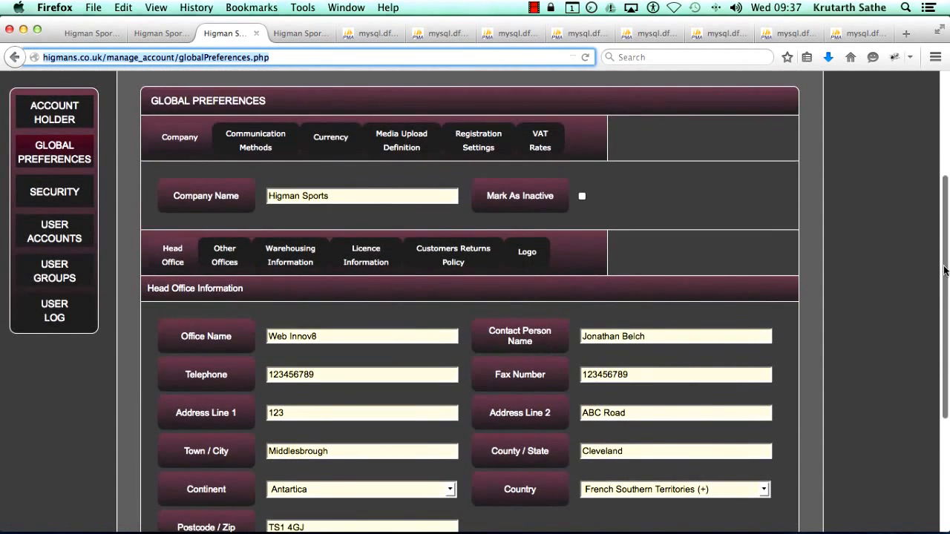
left_click(230, 256)
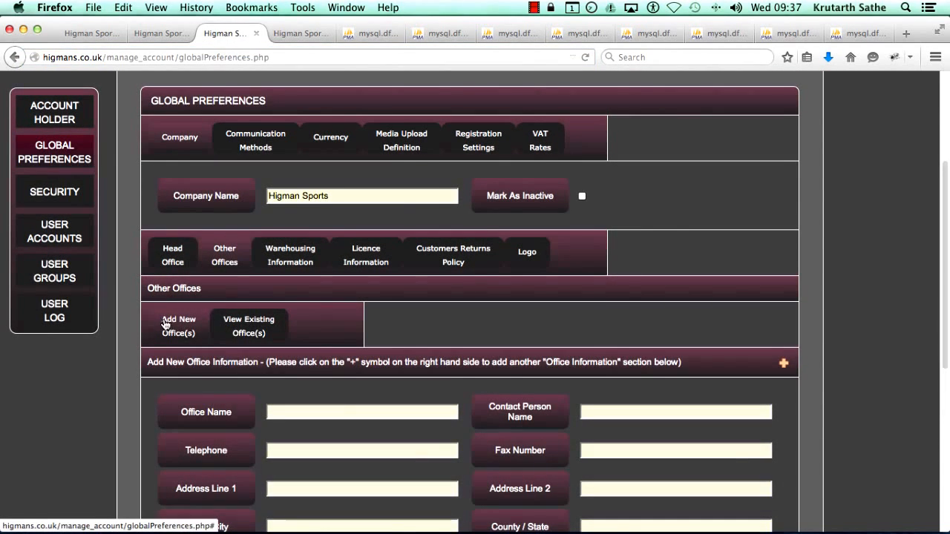
left_click(300, 265)
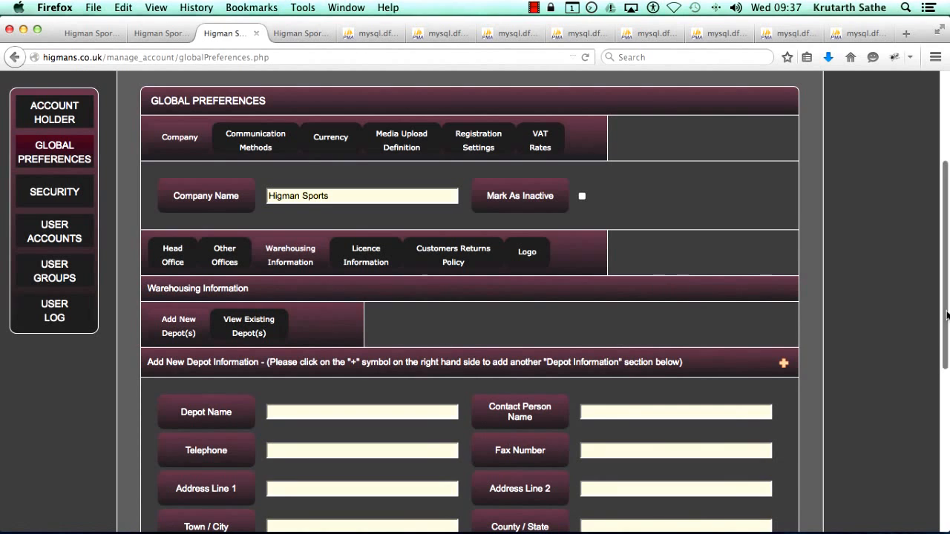
left_click_drag(947, 316, 946, 358)
left_click(238, 239)
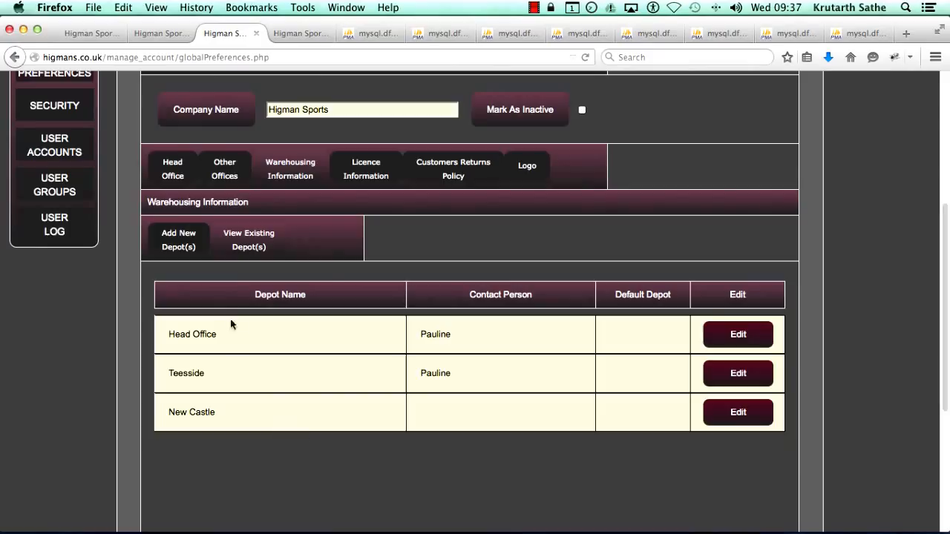
Compare the depots offered on the stock page with the existing depots listed in Global Preferences
left_click(299, 34)
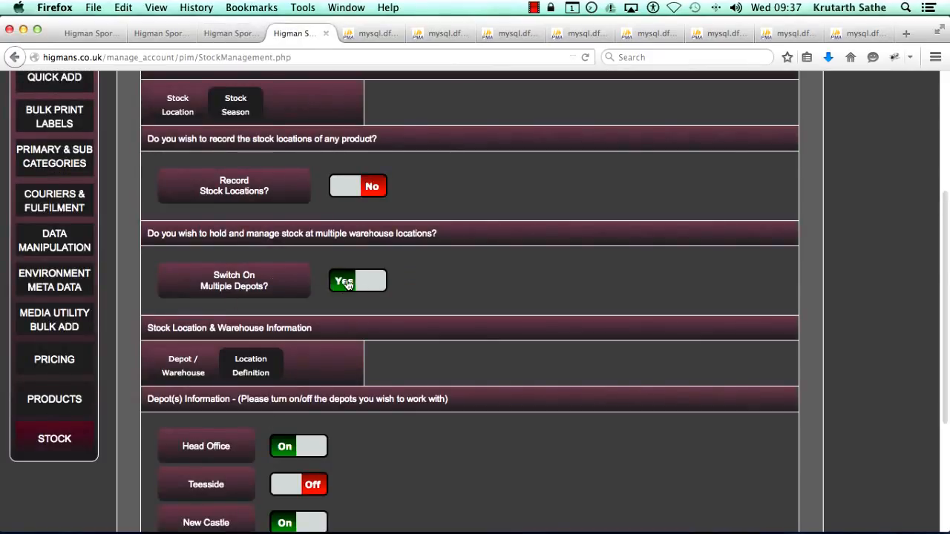
left_click_drag(946, 270, 948, 322)
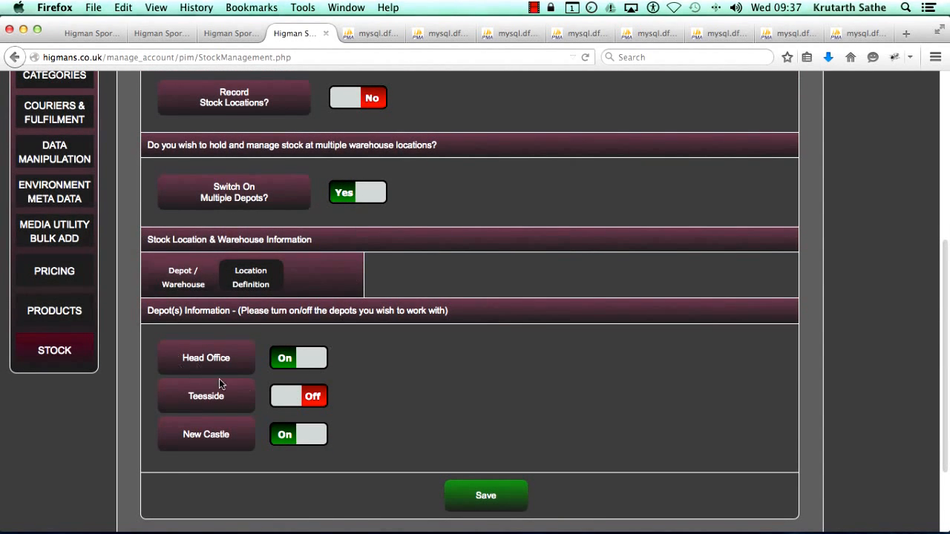
double_click(199, 355)
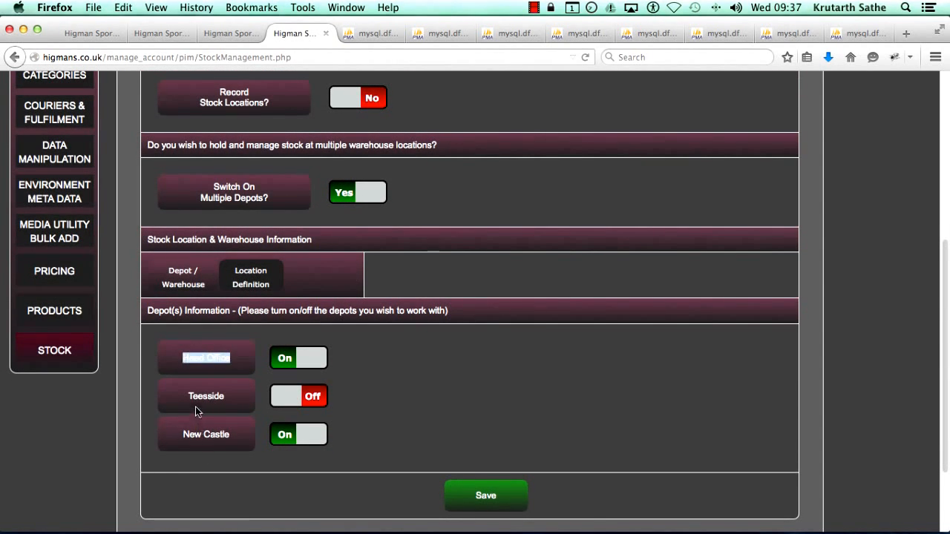
left_click(211, 396)
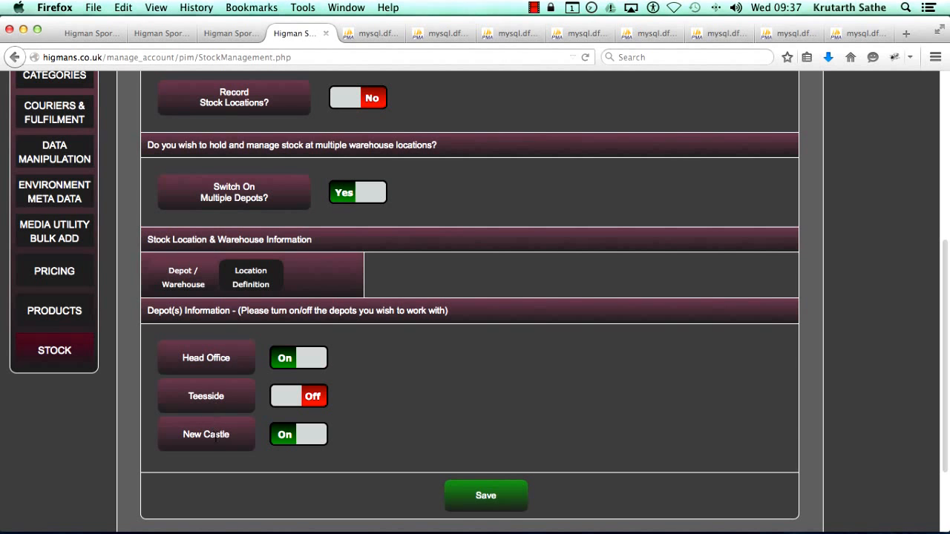
left_click(232, 35)
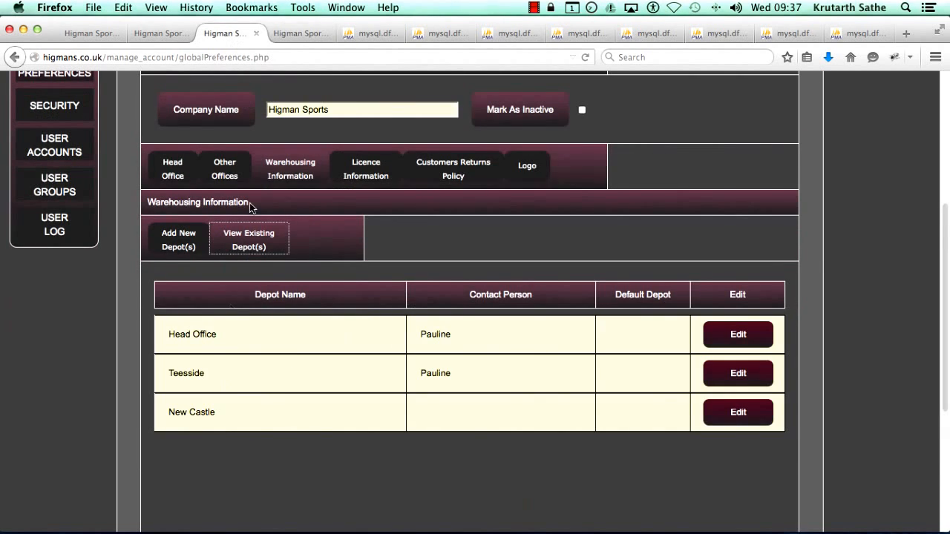
left_click(276, 35)
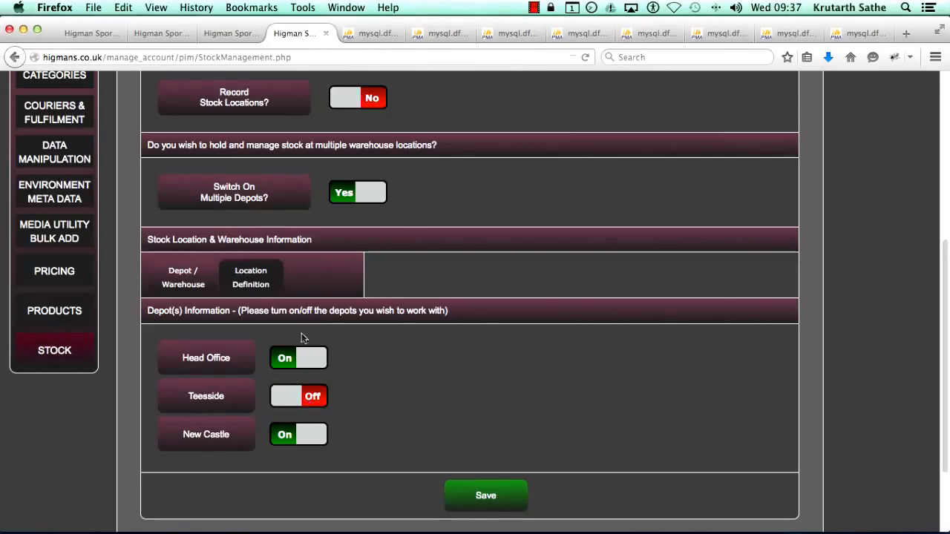
Set Switch On Multiple Depots to No and read the resulting depot information note
double_click(233, 186)
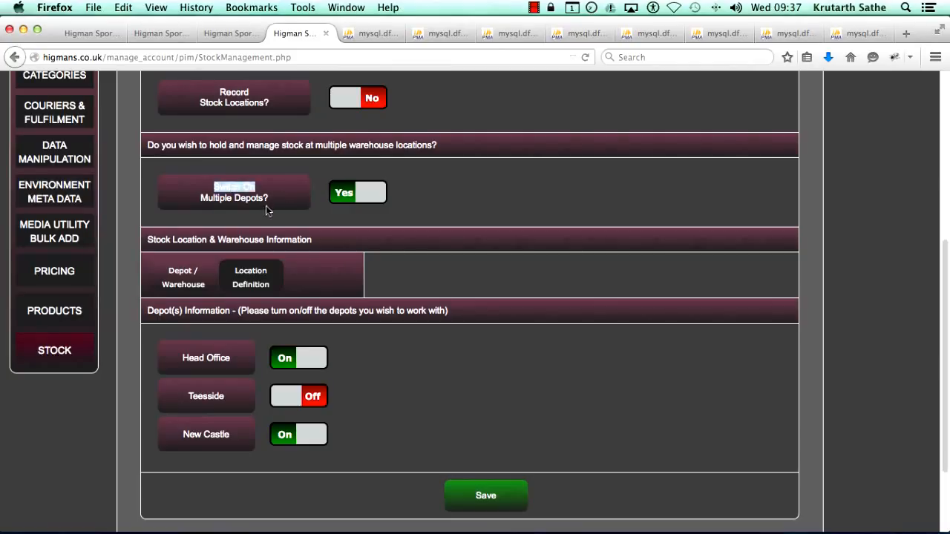
left_click(339, 196)
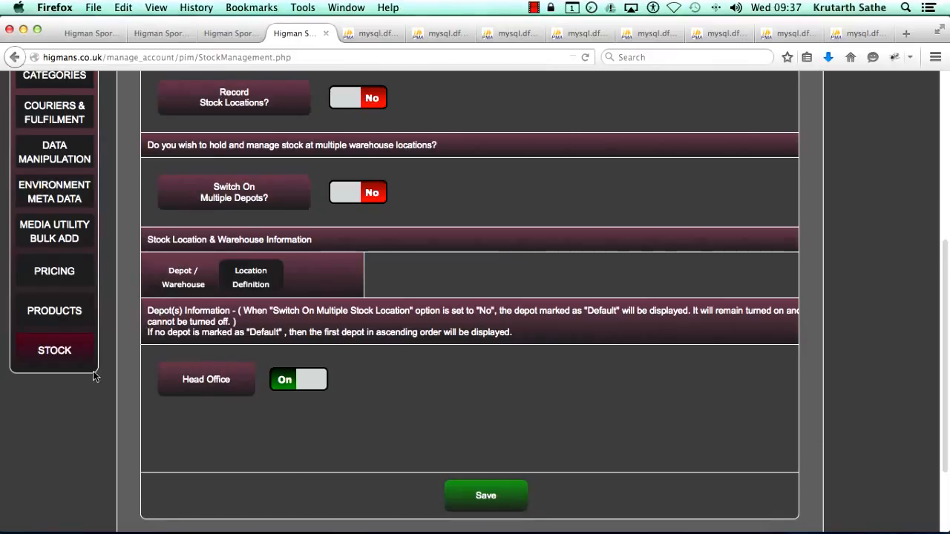
triple_click(201, 380)
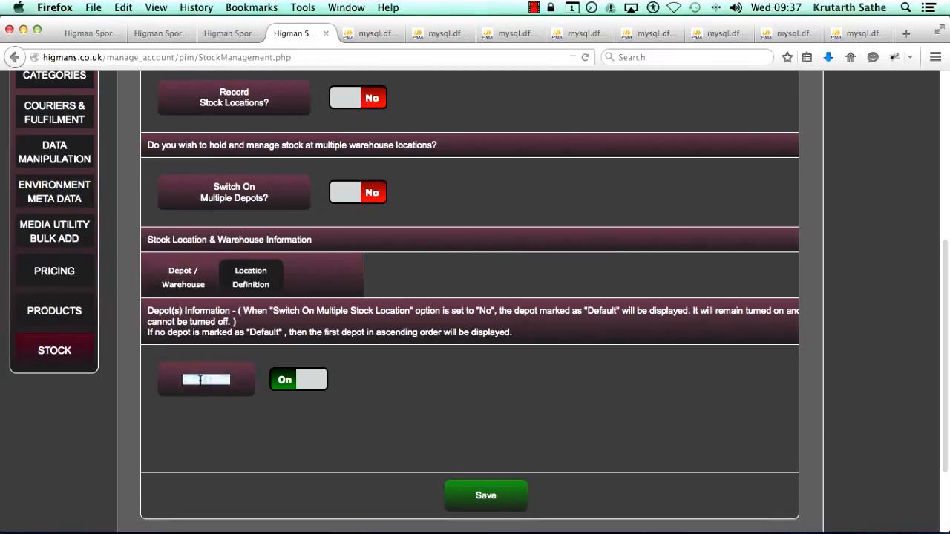
left_click(236, 405)
triple_click(197, 381)
left_click_drag(148, 318, 512, 340)
left_click(524, 354)
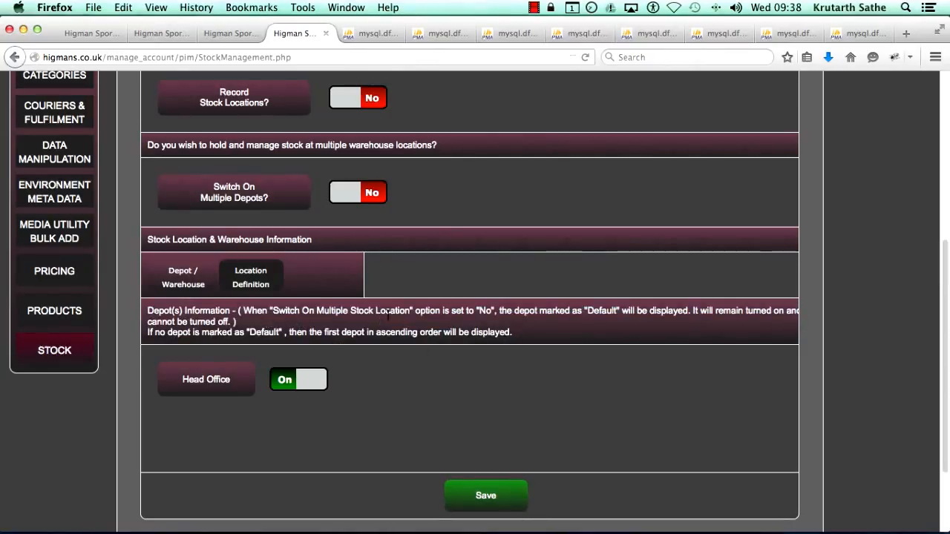
Check the note's condition about the depot marked as "Default" against the Default Depot column in Global Preferences
left_click_drag(268, 198, 200, 198)
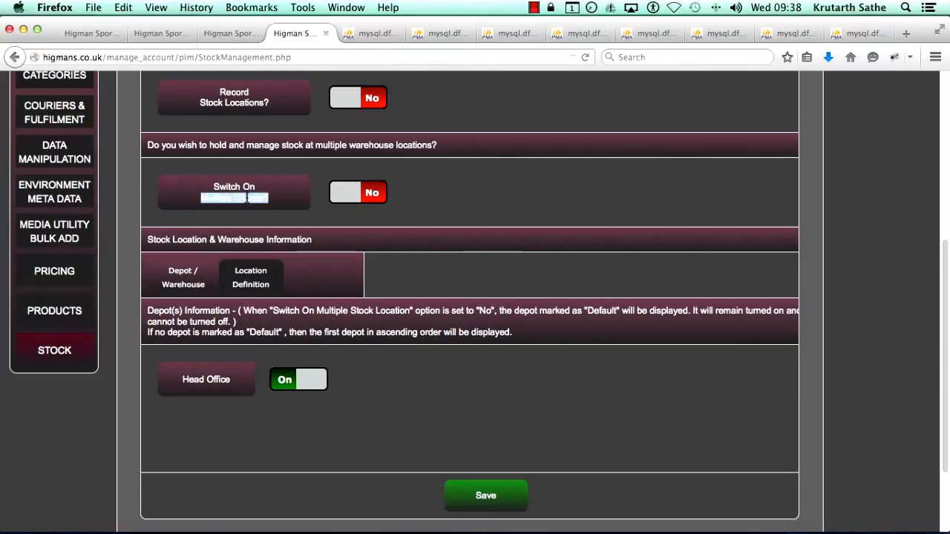
left_click(487, 311)
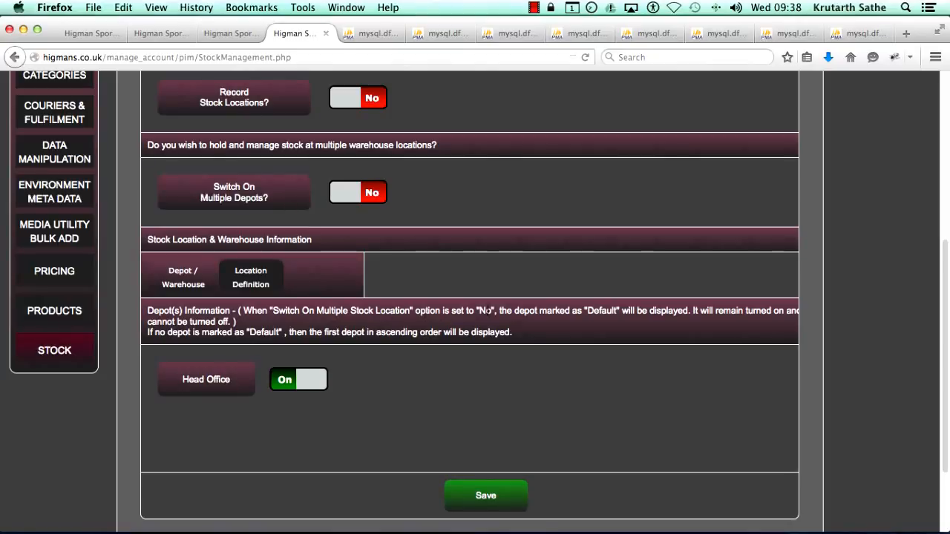
left_click_drag(513, 310, 627, 310)
left_click(215, 34)
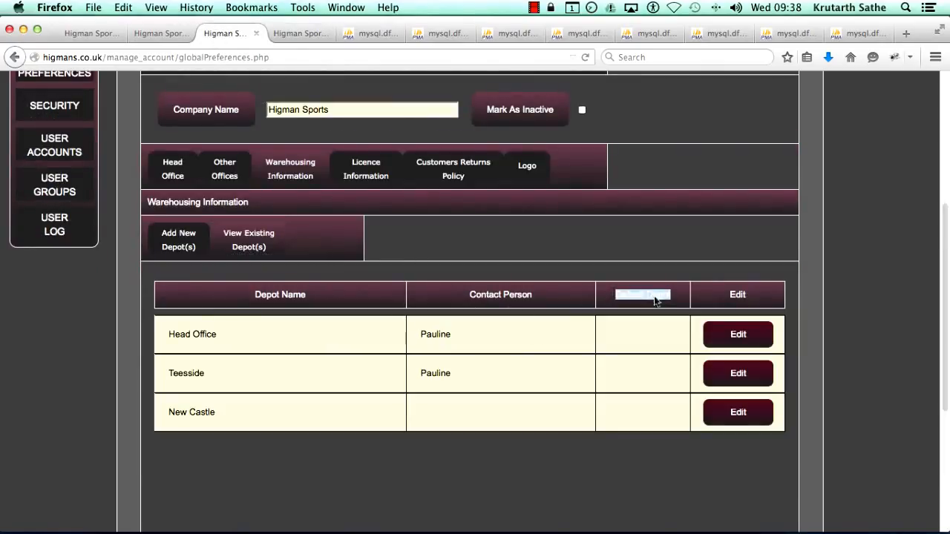
left_click_drag(611, 295, 671, 295)
Read the stock page's rule for when no depot is marked as "Default" and check which depot is displayed
left_click(300, 33)
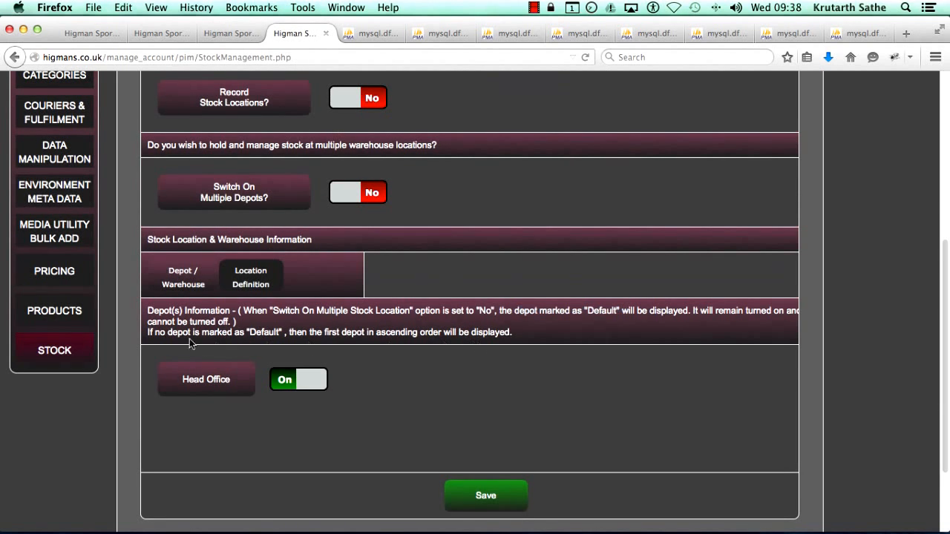
left_click_drag(150, 332, 300, 331)
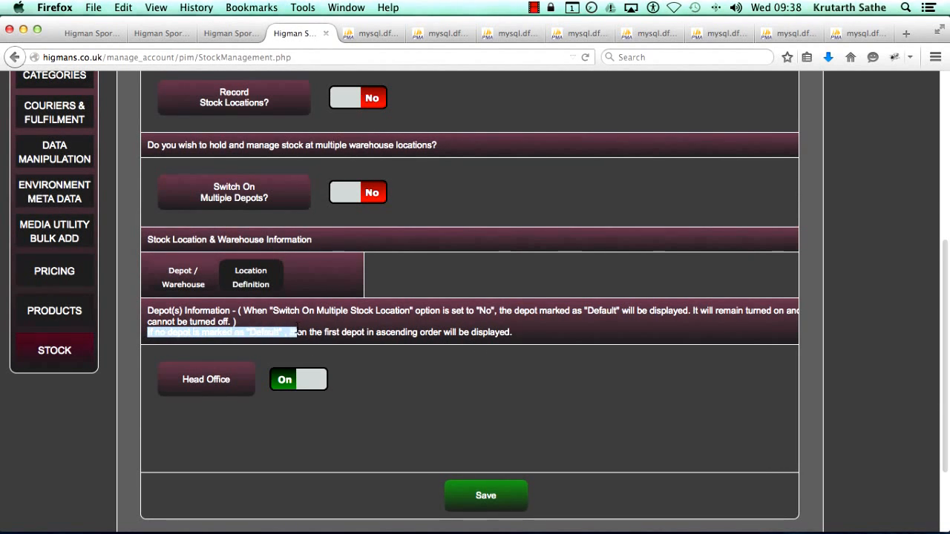
left_click(334, 353)
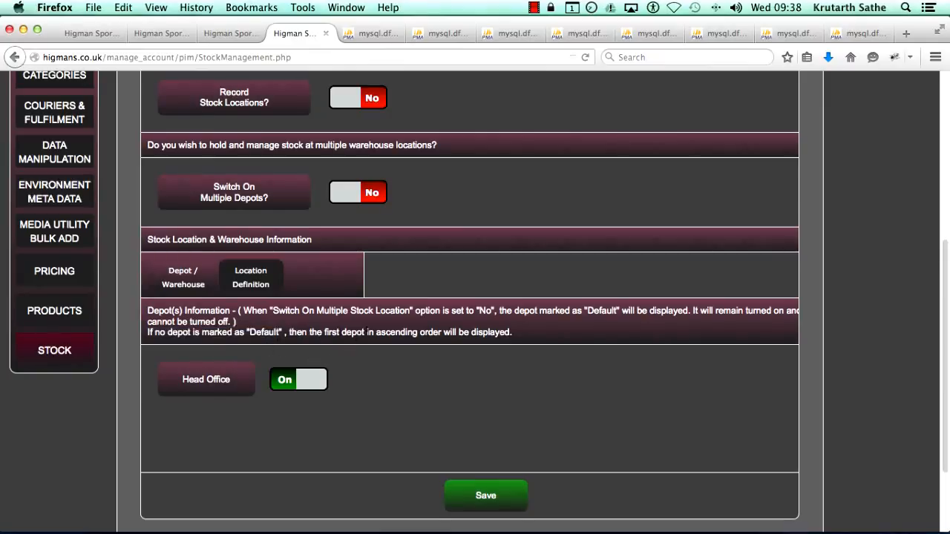
left_click_drag(317, 332, 484, 331)
triple_click(213, 380)
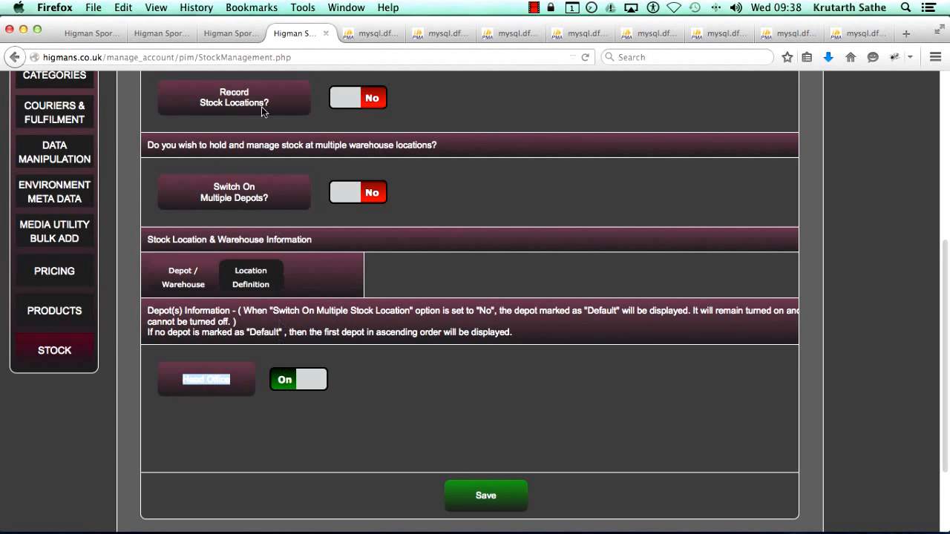
Mark the Teesside depot as default in the Warehousing Information of Global Preferences and save it
left_click(225, 33)
triple_click(195, 334)
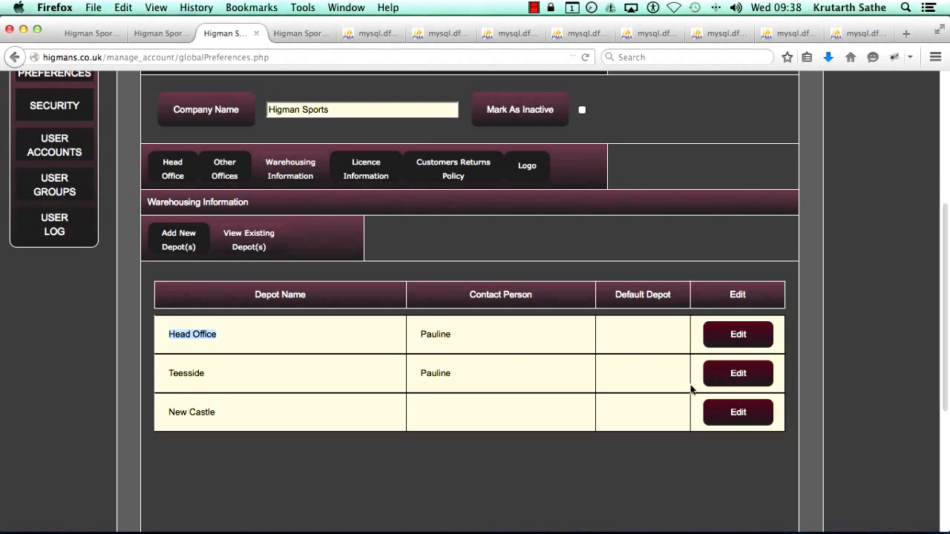
left_click(736, 373)
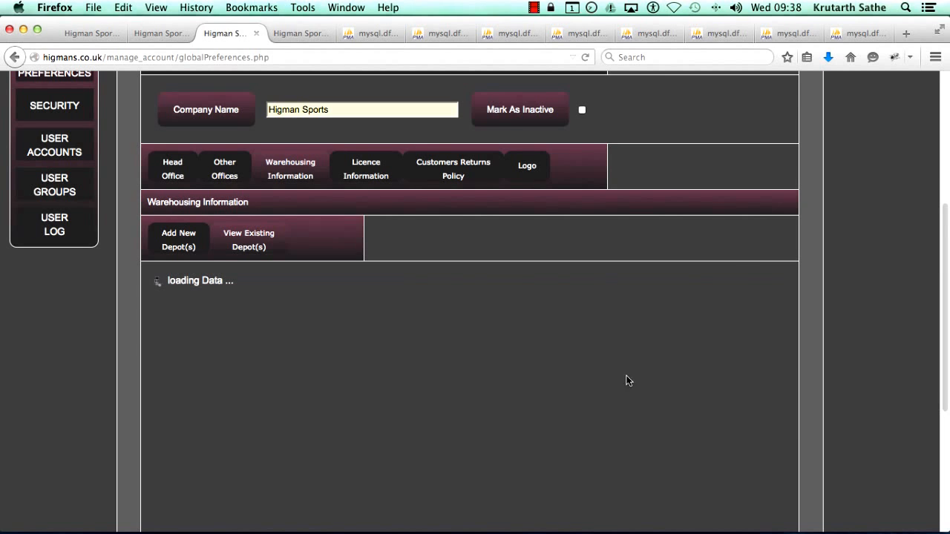
scroll(627, 381, "down", 5)
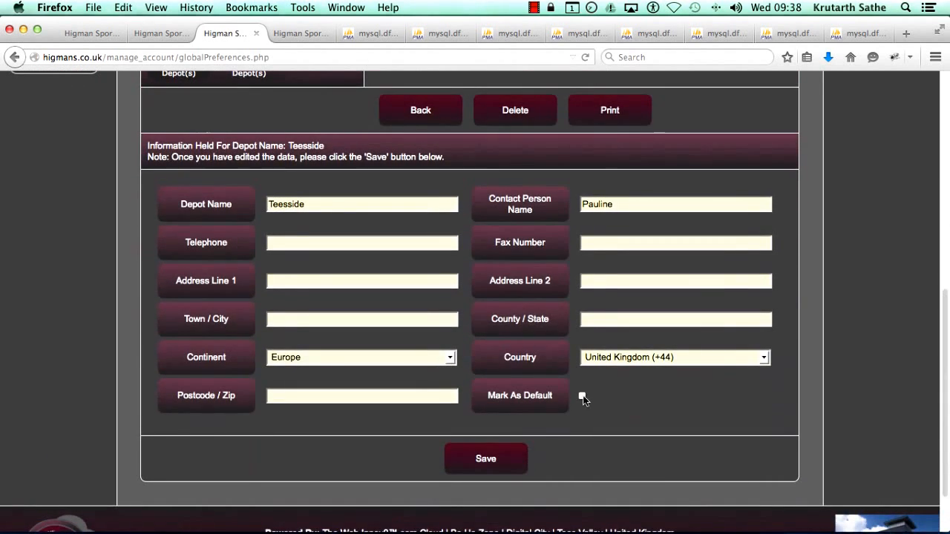
left_click(493, 457)
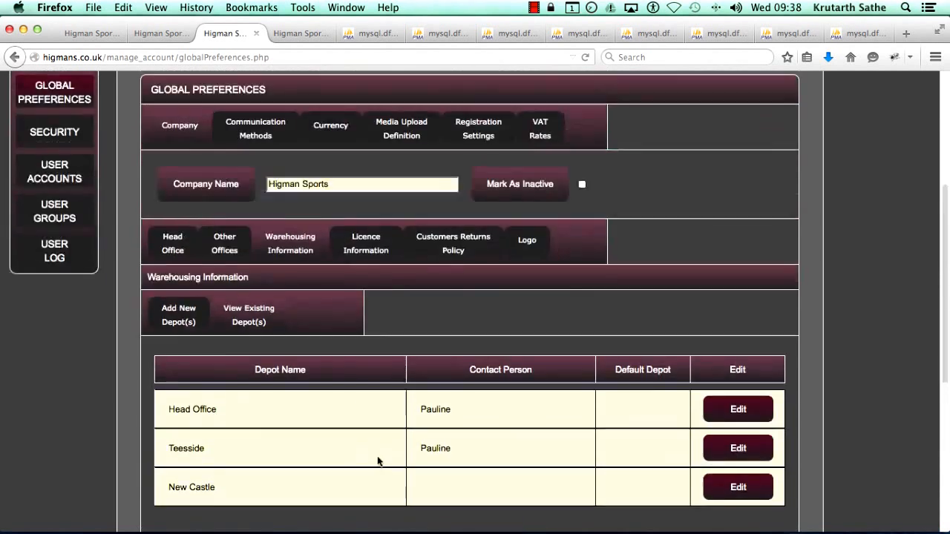
Reload the stock page and check which depot is displayed and the note beside it while Switch On Multiple Depots is No
left_click(293, 34)
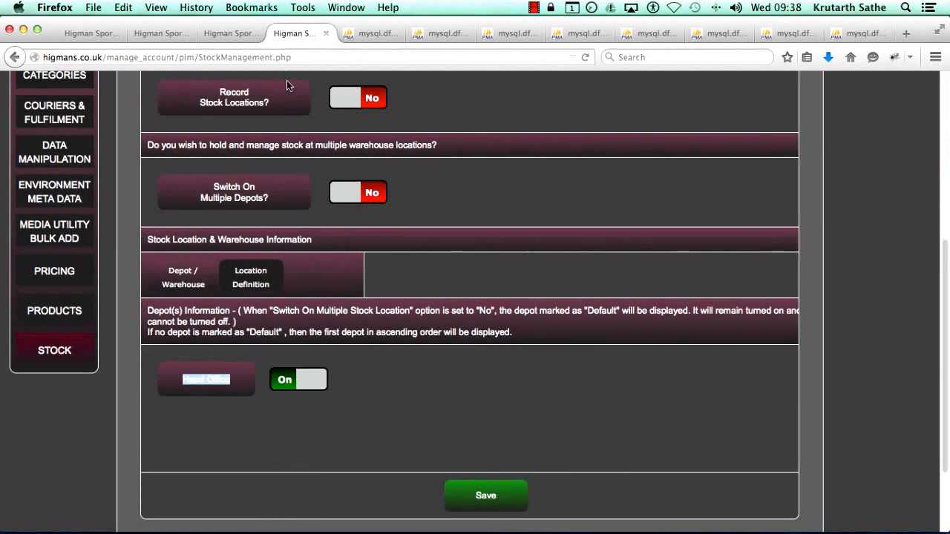
left_click(300, 52)
triple_click(202, 379)
left_click(322, 59)
key("Return")
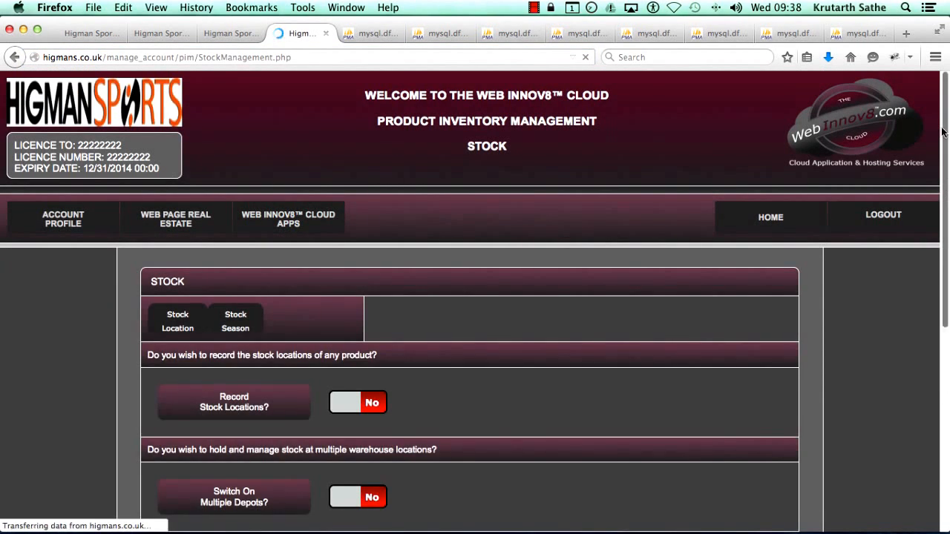
scroll(305, 206, "down", 5)
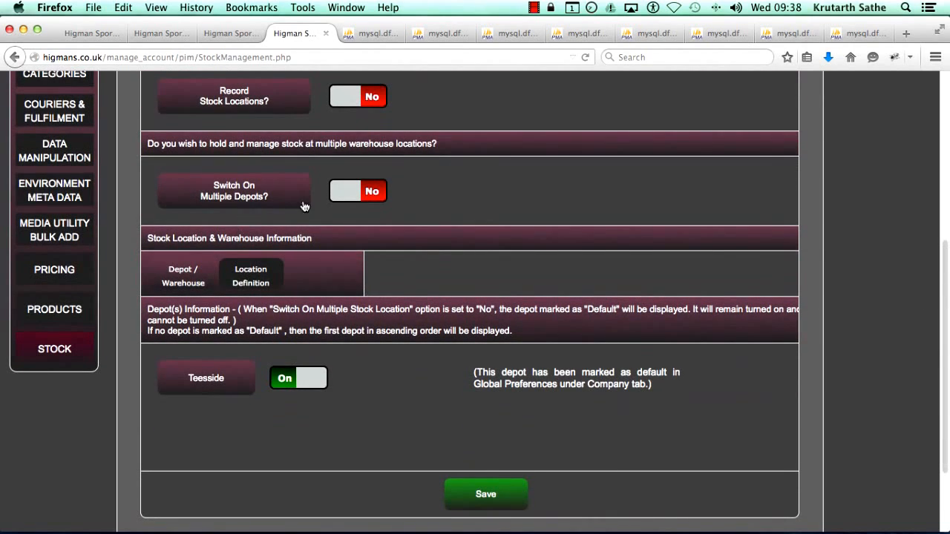
left_click_drag(205, 184, 295, 199)
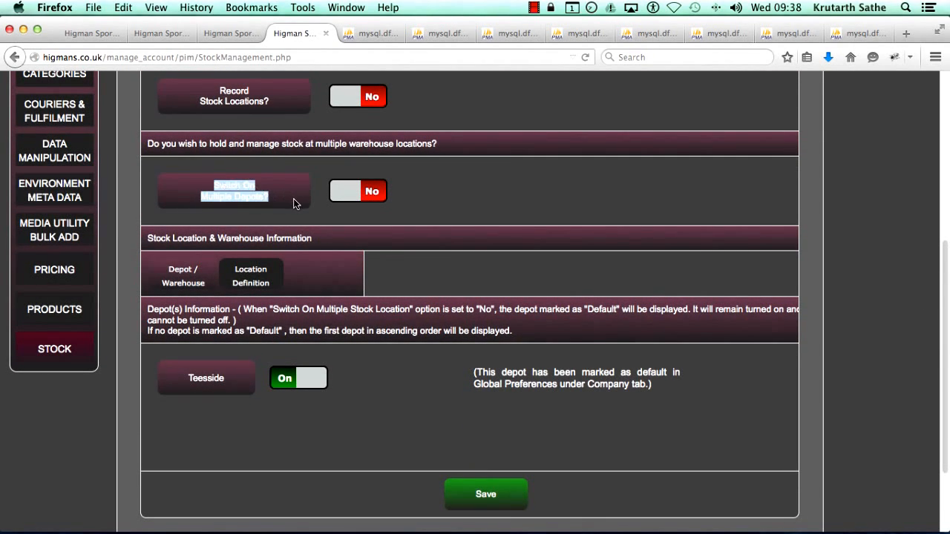
left_click(295, 202)
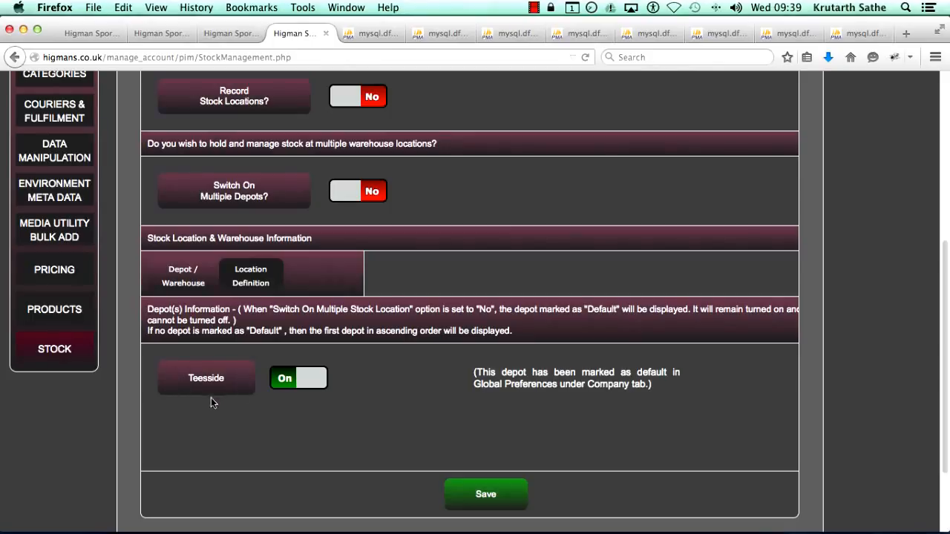
left_click_drag(475, 372, 658, 396)
left_click(651, 408)
Remove the default mark from the Teesside depot in Global Preferences and save the record
left_click(225, 33)
scroll(666, 395, "down", 5)
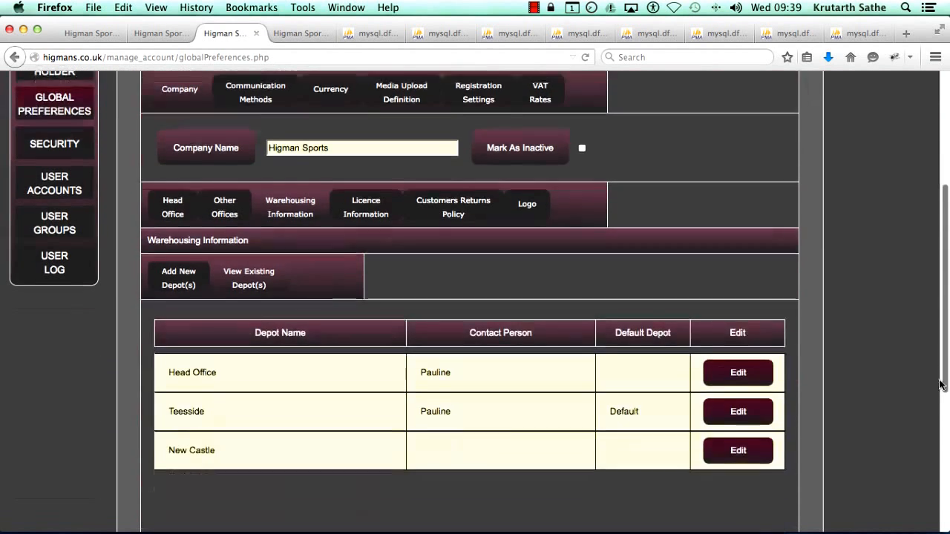
left_click(738, 266)
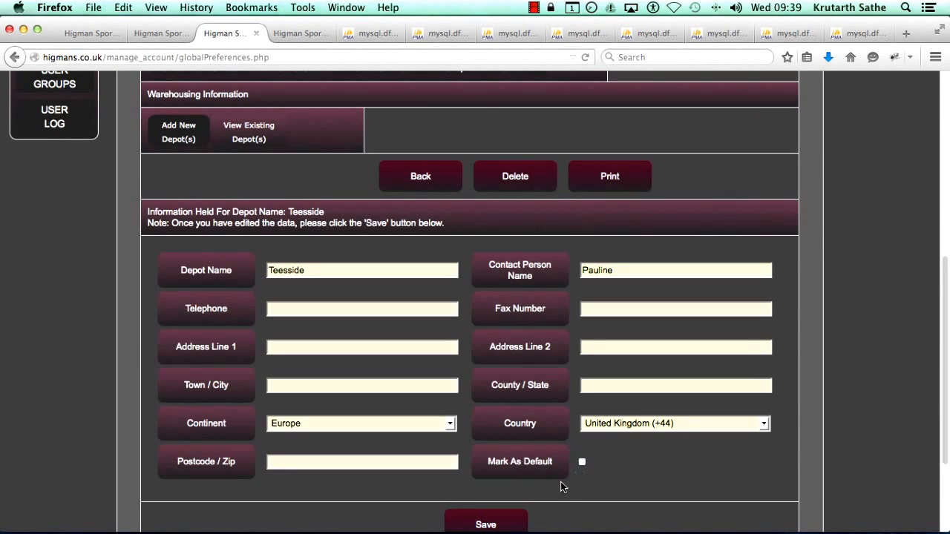
left_click(487, 521)
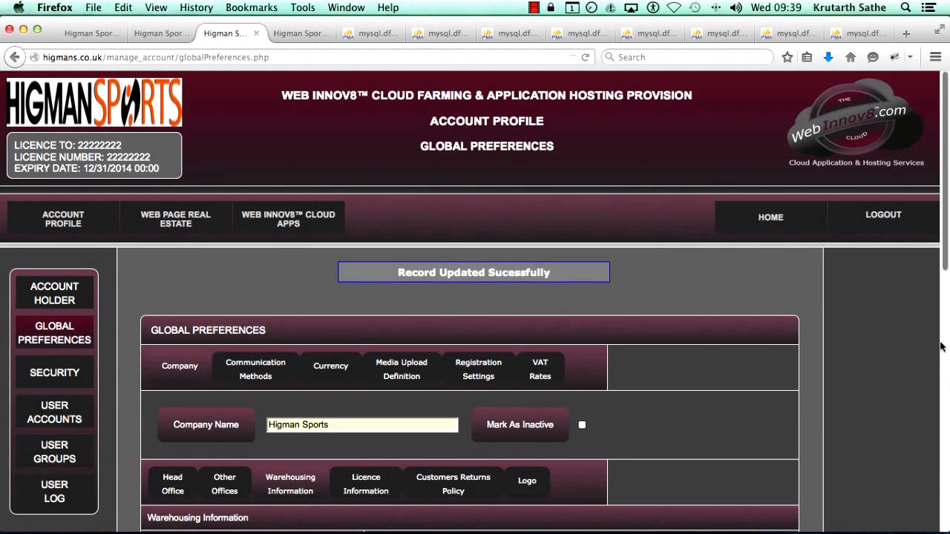
left_click(943, 342)
left_click_drag(944, 338, 943, 288)
scroll(208, 307, "down", 2)
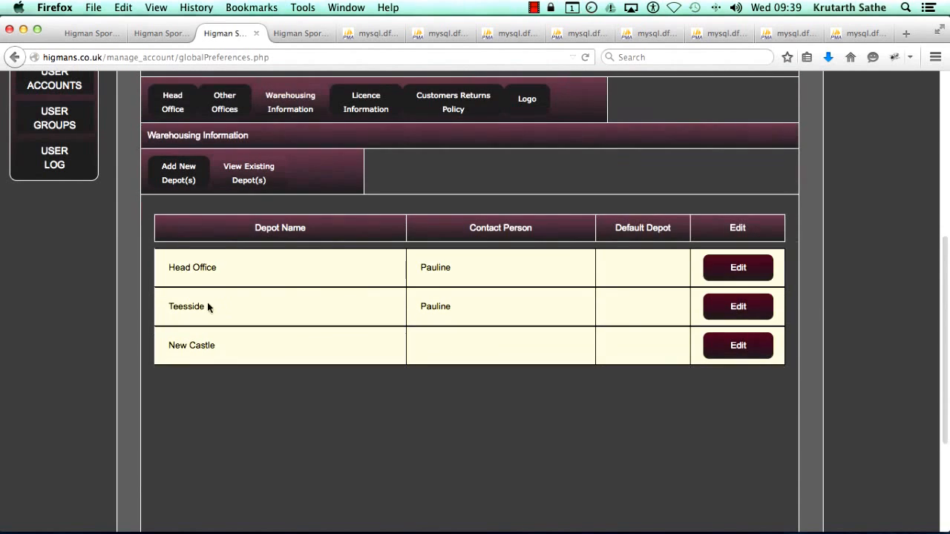
Note the first depot in the existing depots list, then reload the stock page and check which depot it displays
triple_click(187, 276)
left_click(298, 34)
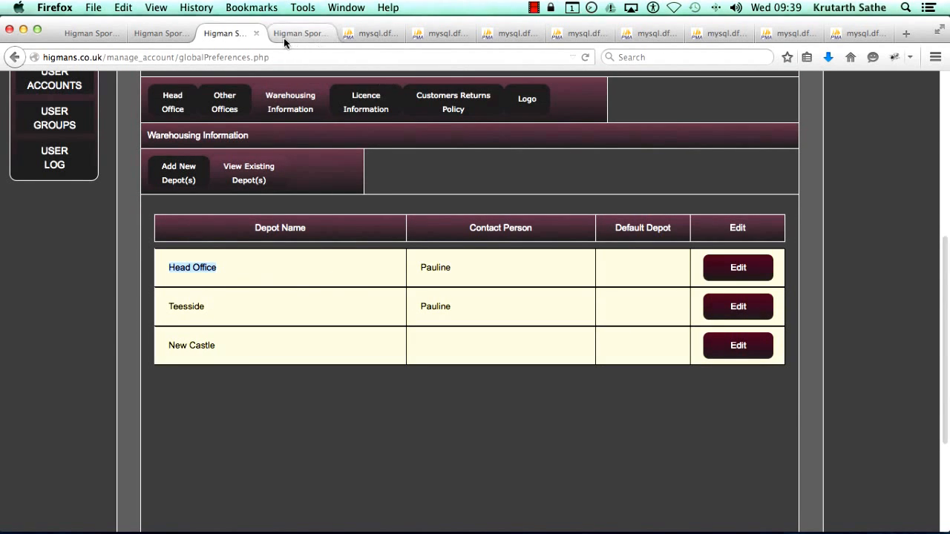
left_click(320, 55)
key("Return")
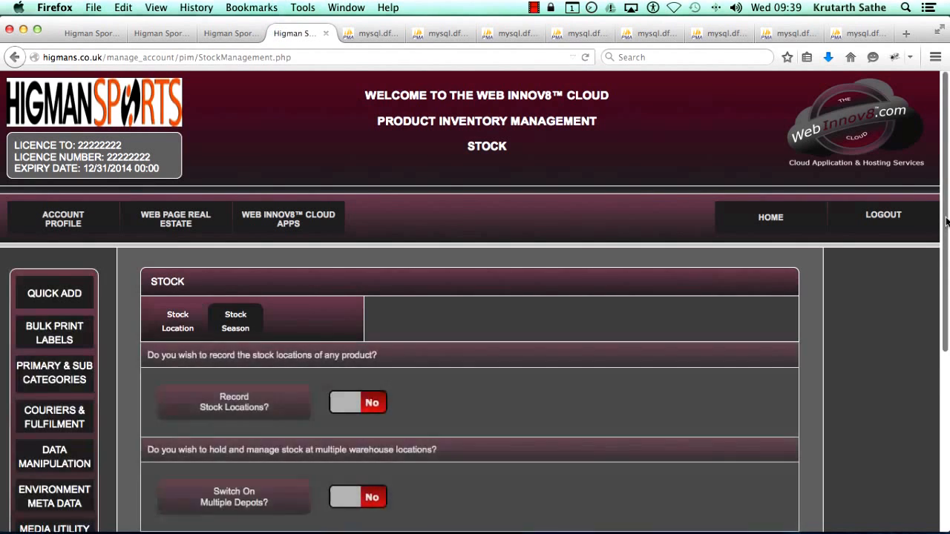
scroll(541, 428, "down", 5)
left_click_drag(207, 370, 359, 390)
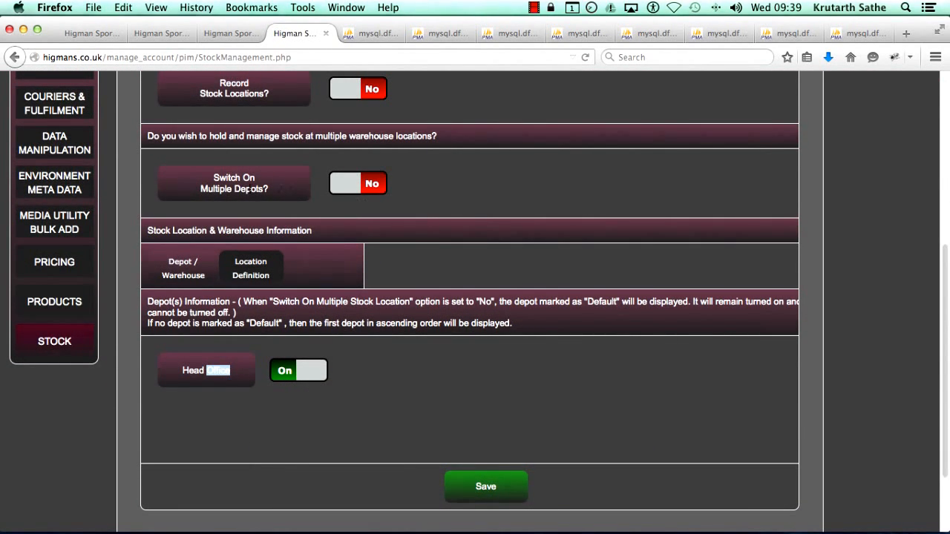
Set Switch On Multiple Depots to Yes, turn the Teesside depot on and save the stock settings
left_click(363, 191)
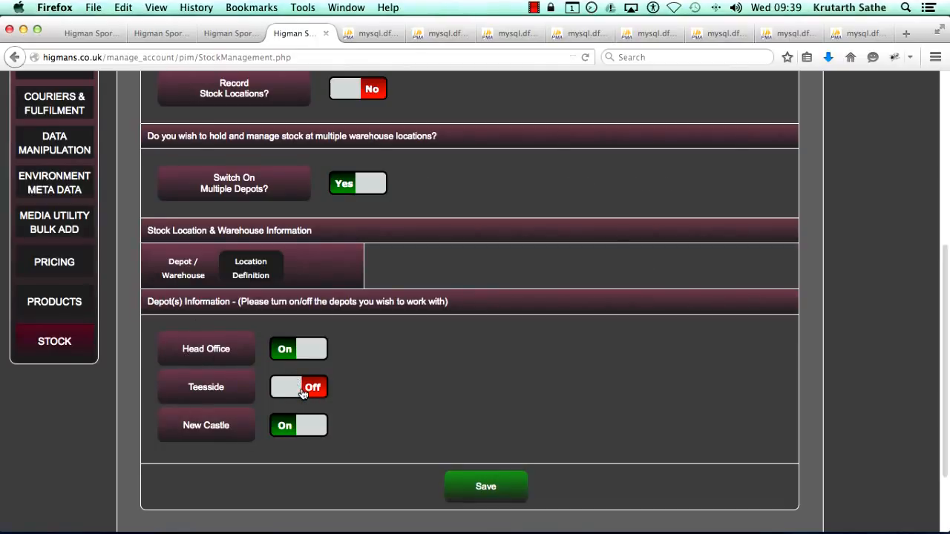
left_click(299, 392)
left_click(490, 490)
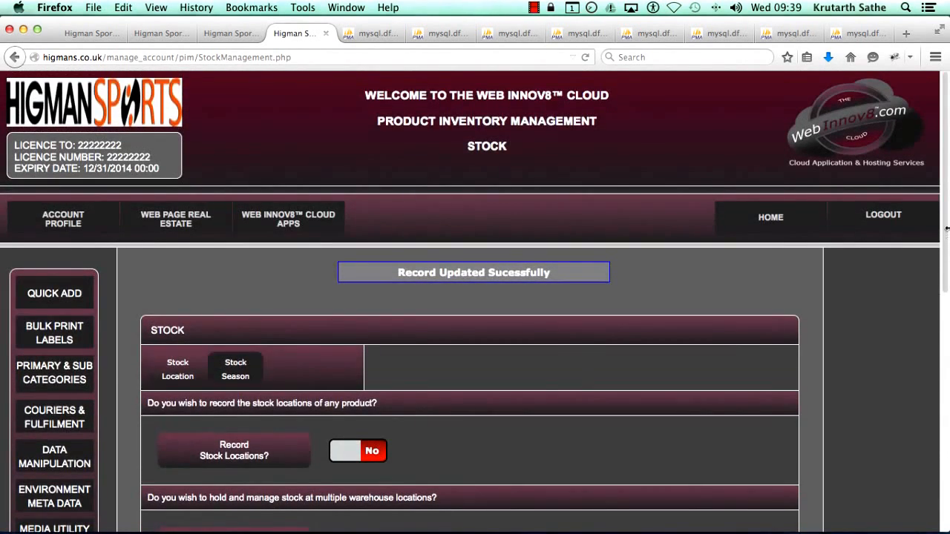
Turn off the Teesside and New Castle depots, leaving Head Office on, and save the stock settings
scroll(946, 230, "down", 10)
scroll(371, 400, "down", 2)
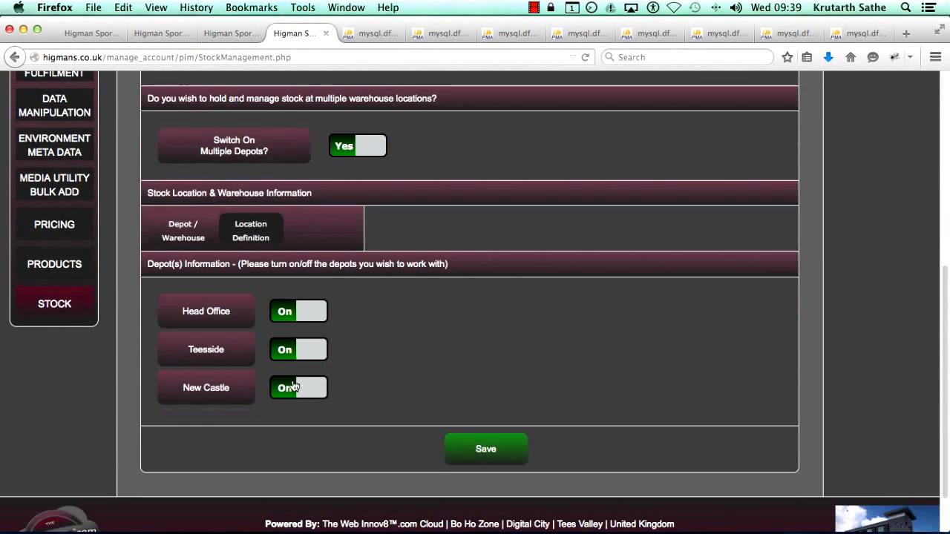
left_click(287, 350)
left_click(286, 387)
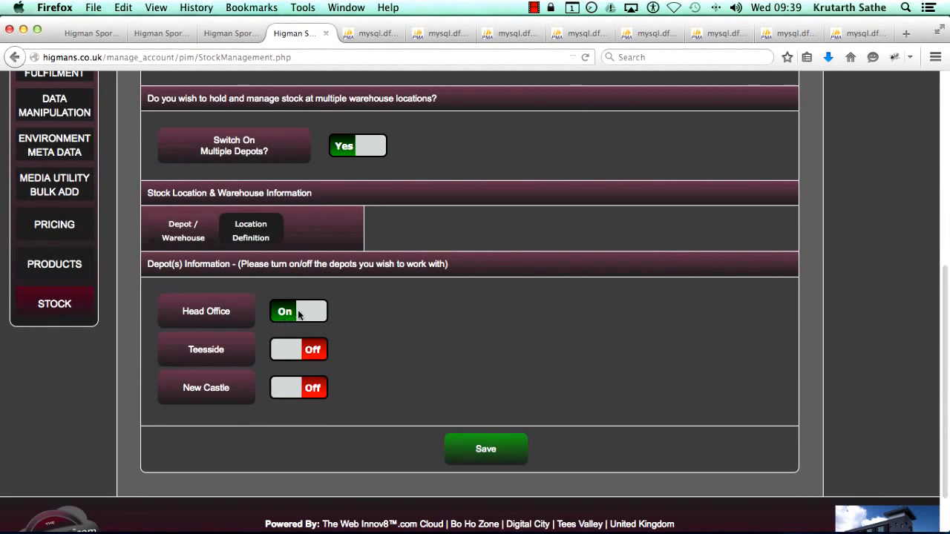
left_click(475, 453)
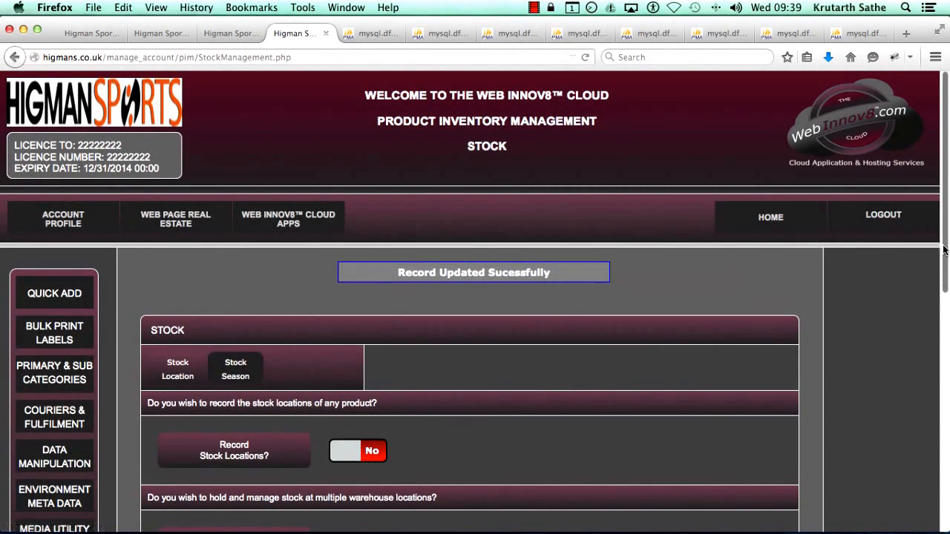
Open the form for creating a new aisle under Location Definition and inspect its Depot Name choices
left_click_drag(944, 250, 935, 451)
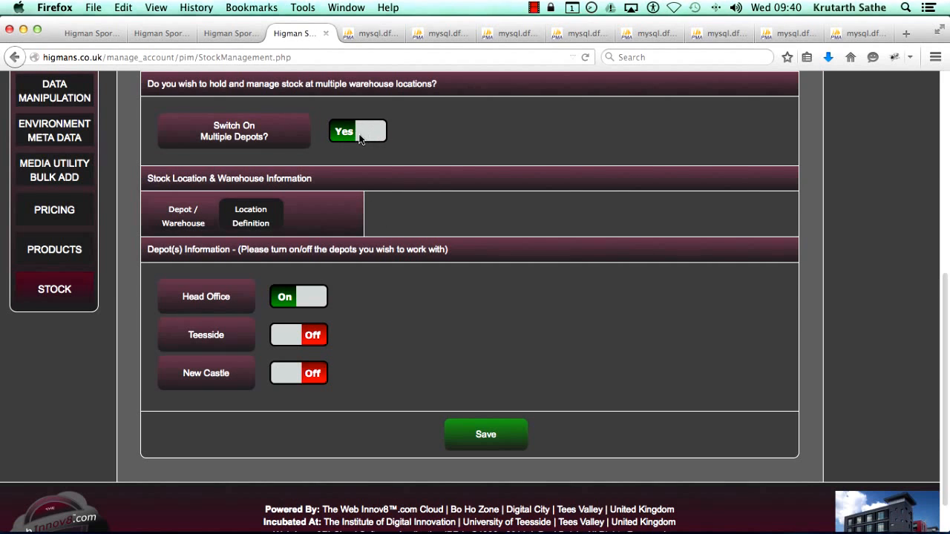
left_click(254, 217)
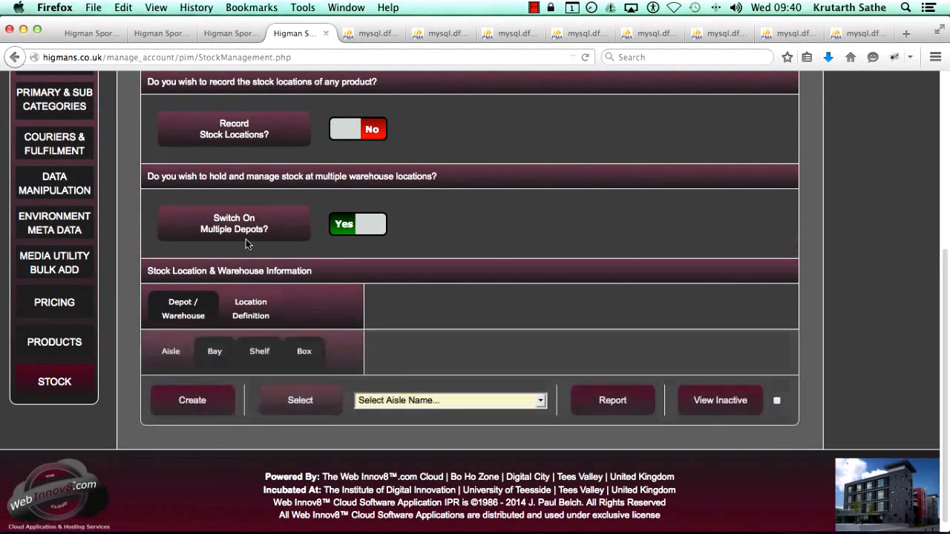
left_click(198, 405)
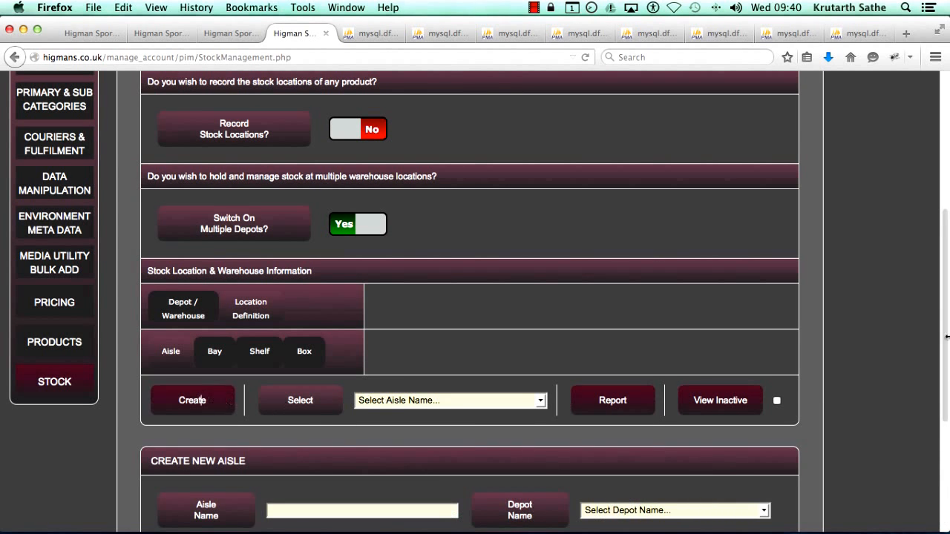
left_click_drag(943, 291, 944, 363)
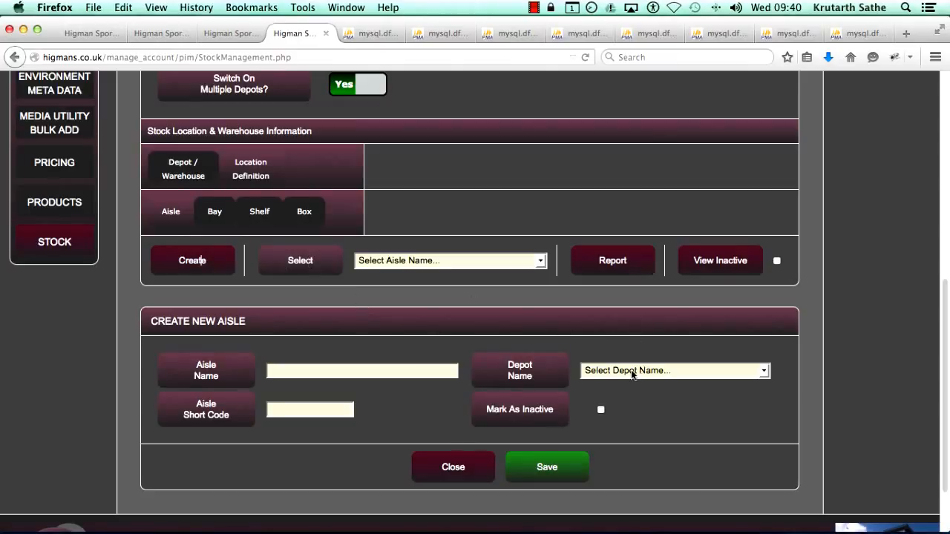
left_click_drag(212, 79, 273, 97)
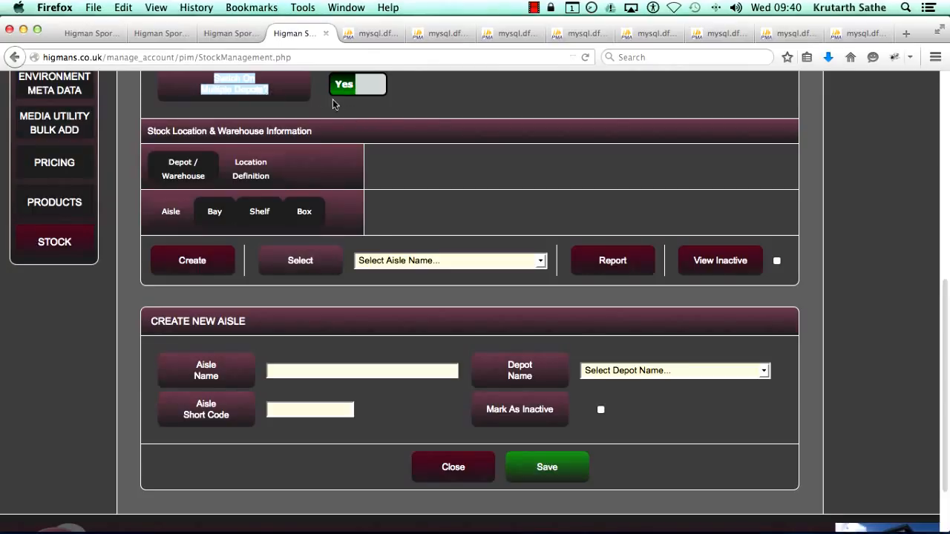
left_click(624, 371)
left_click(579, 346)
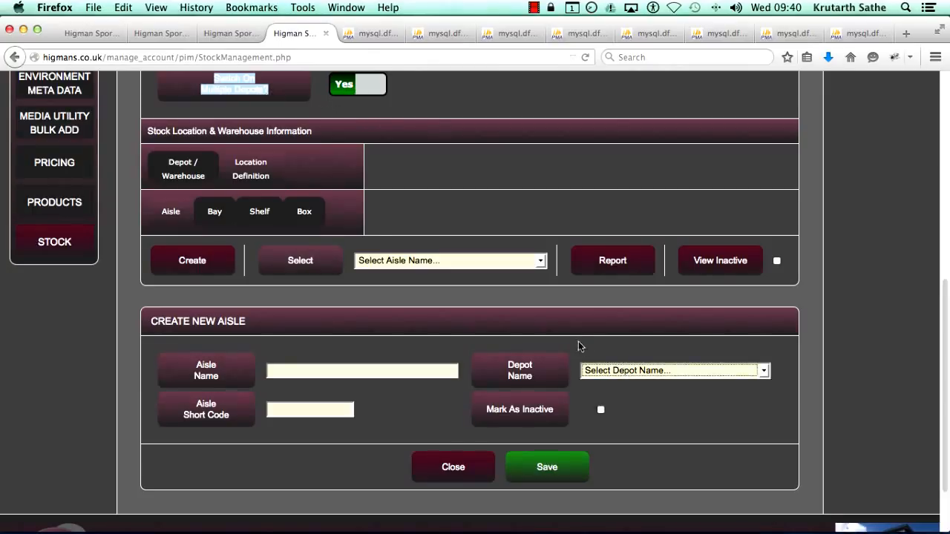
Turn the Teesside and New Castle depots back on under Depot / Warehouse and save the stock settings
left_click(186, 169)
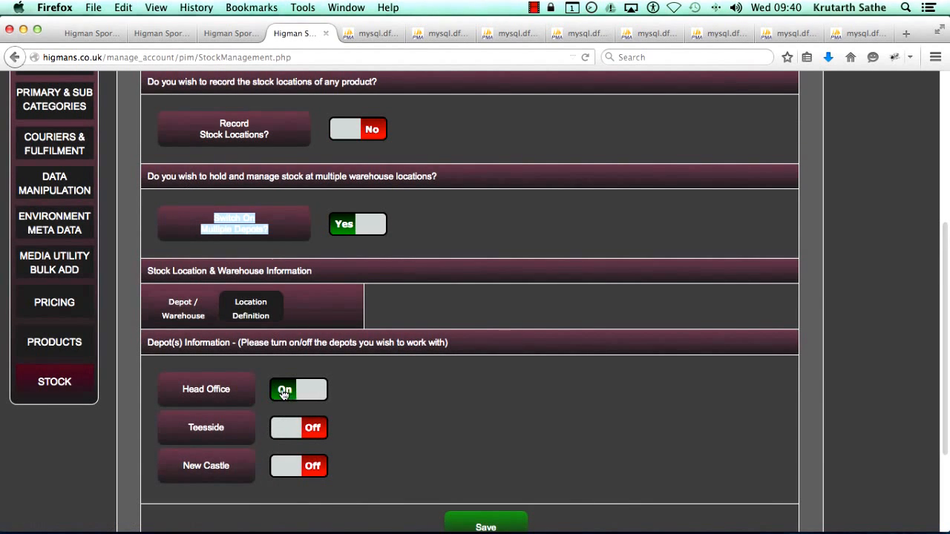
left_click(298, 428)
left_click(298, 464)
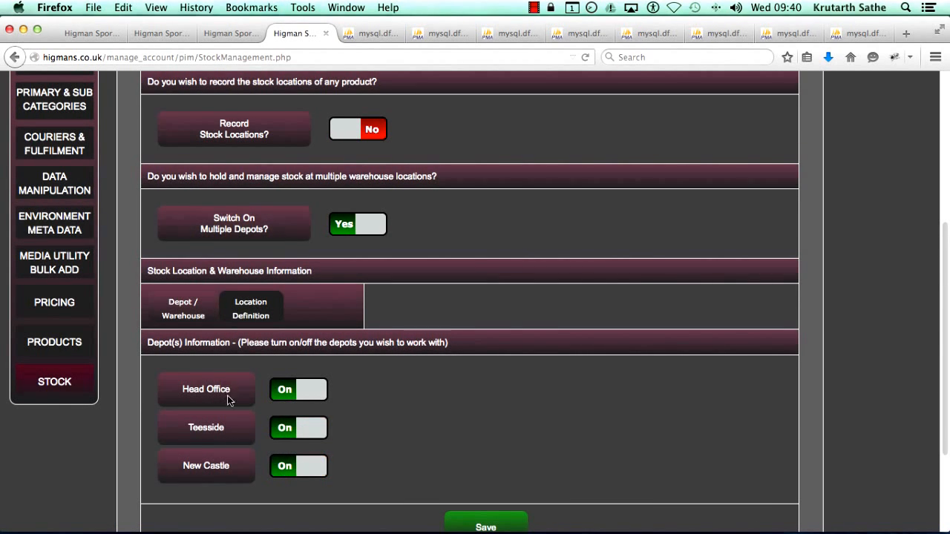
scroll(475, 520, "up", 1)
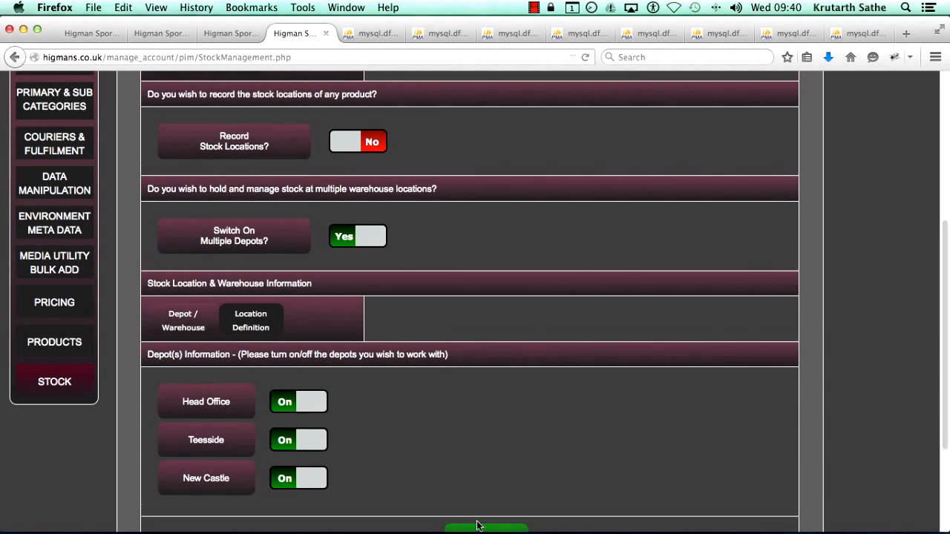
left_click(469, 525)
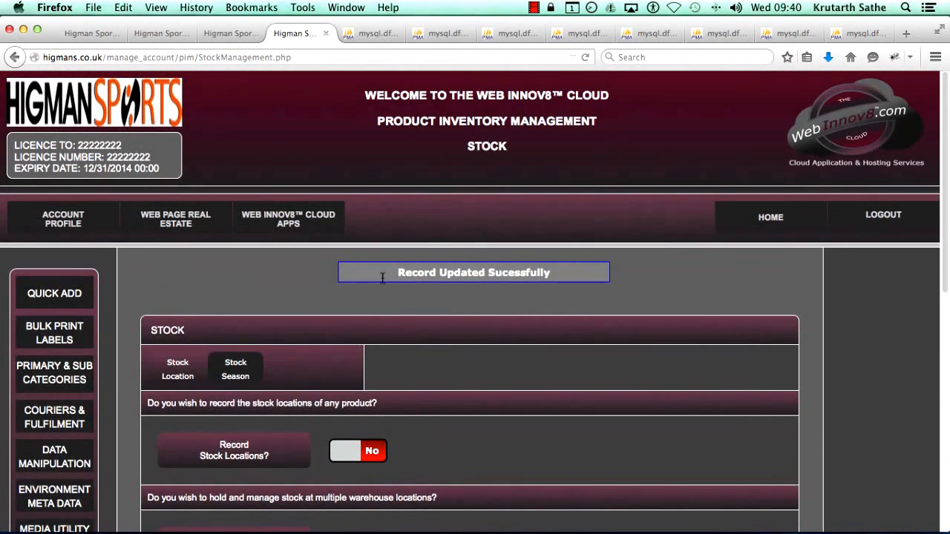
Return to the new aisle form under Location Definition and check which depots Depot Name offers with all three turned on
scroll(752, 394, "down", 10)
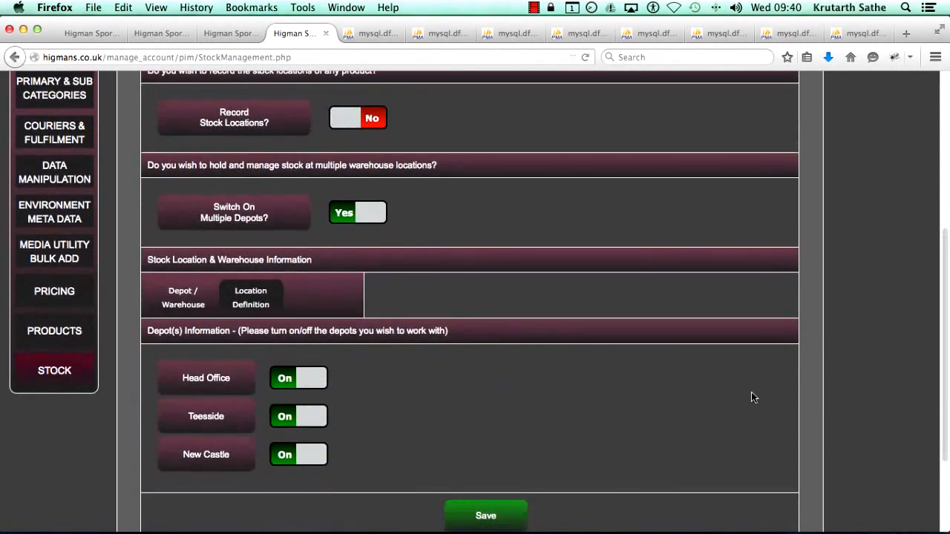
left_click(253, 296)
scroll(649, 352, "down", 4)
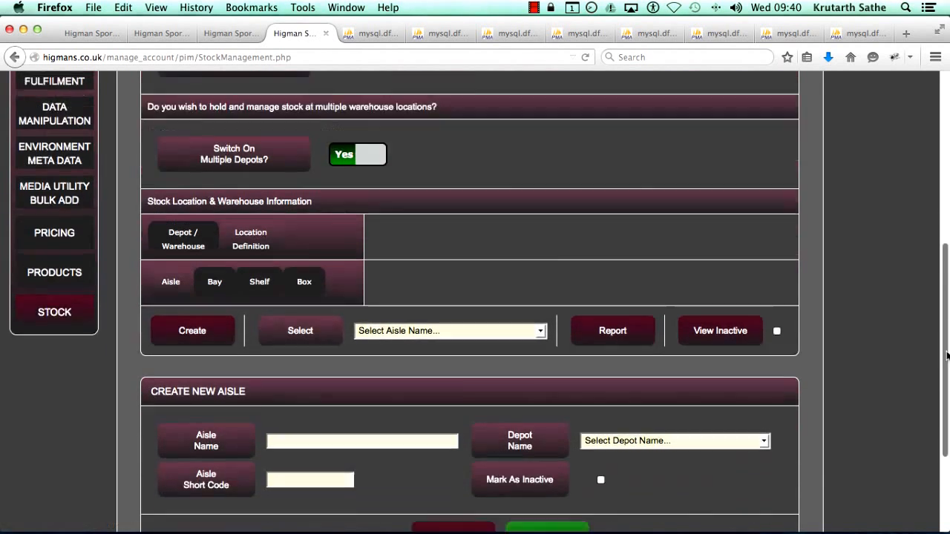
left_click(649, 350)
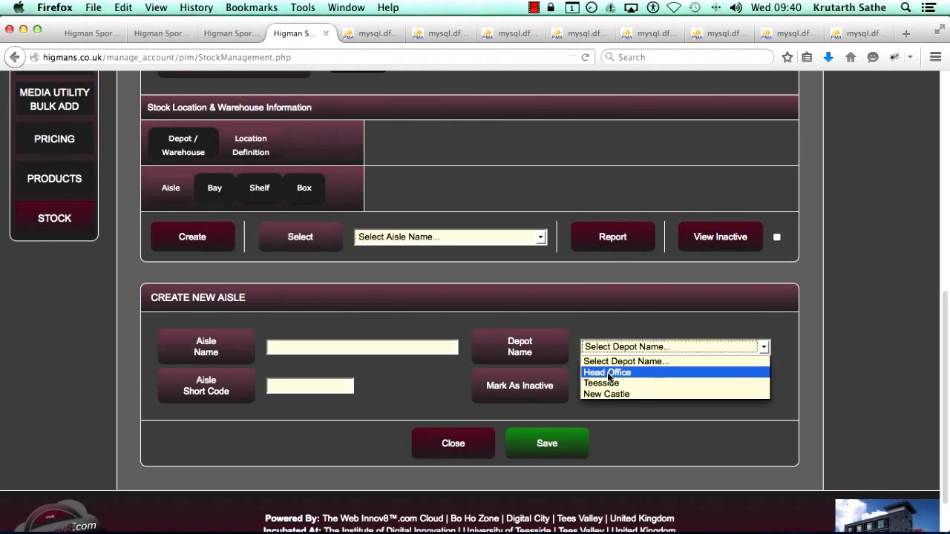
left_click(519, 334)
scroll(943, 336, "up", 3)
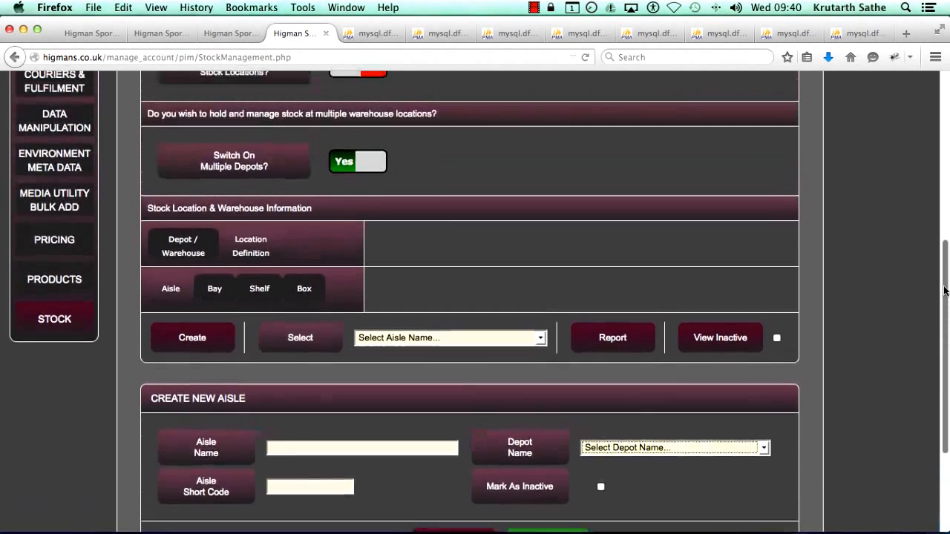
Switch off multiple depots, check the new aisle form's Depot Name choices, view Depot / Warehouse, and return to Location Definition
left_click(346, 166)
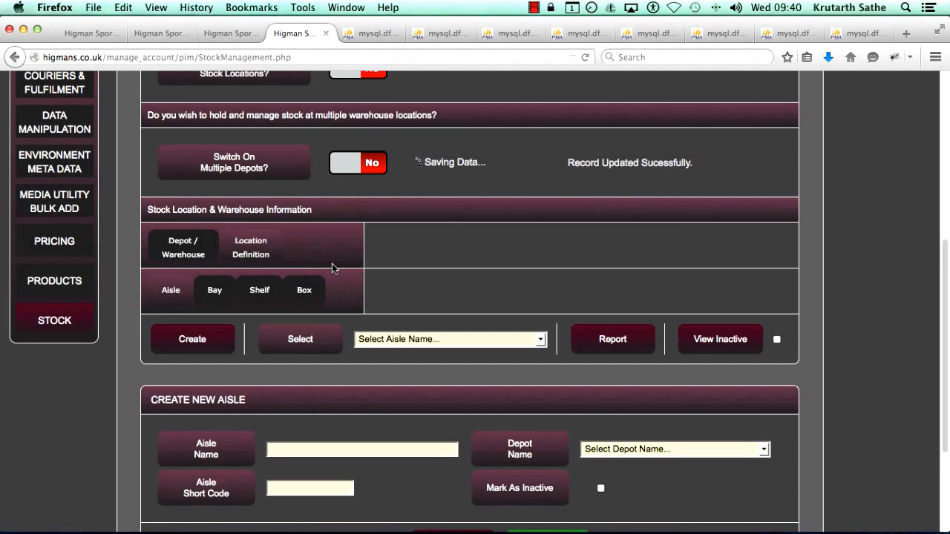
scroll(630, 278, "down", 5)
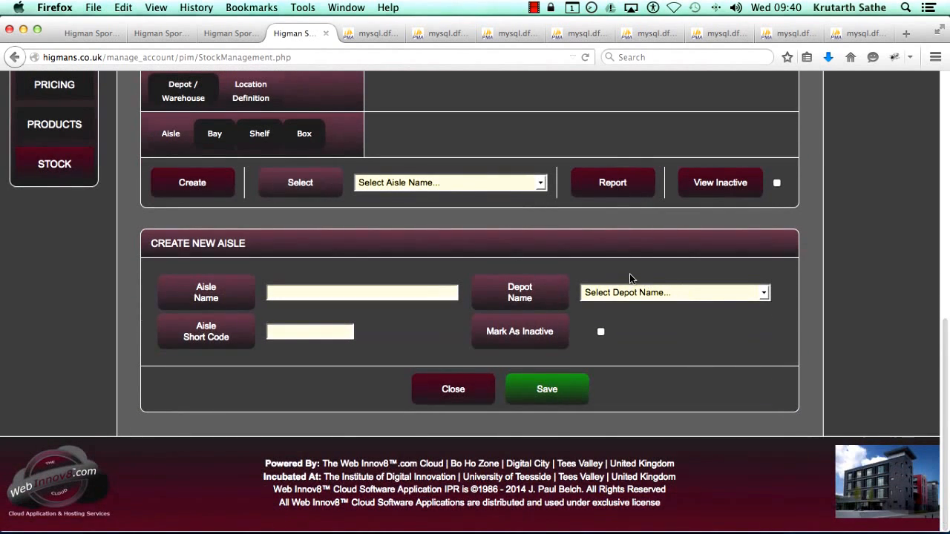
left_click(619, 292)
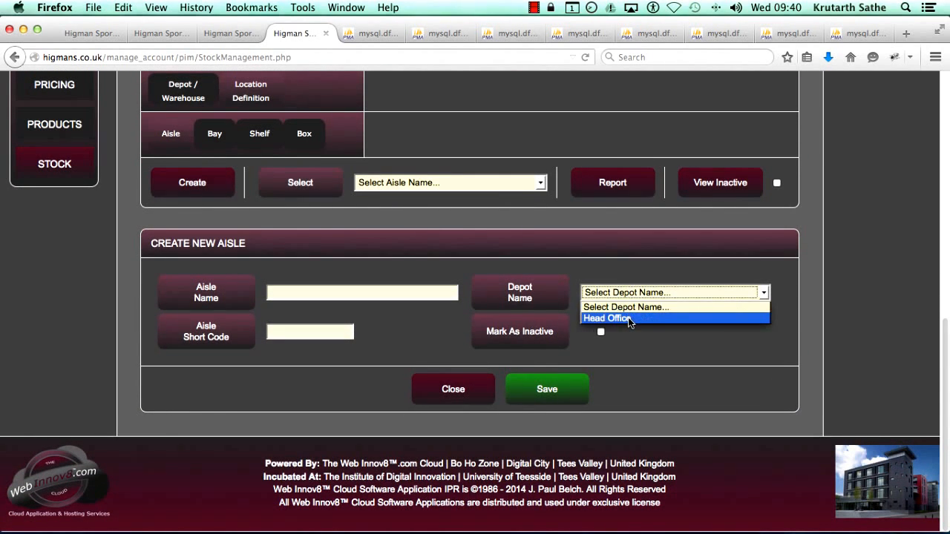
left_click(170, 93)
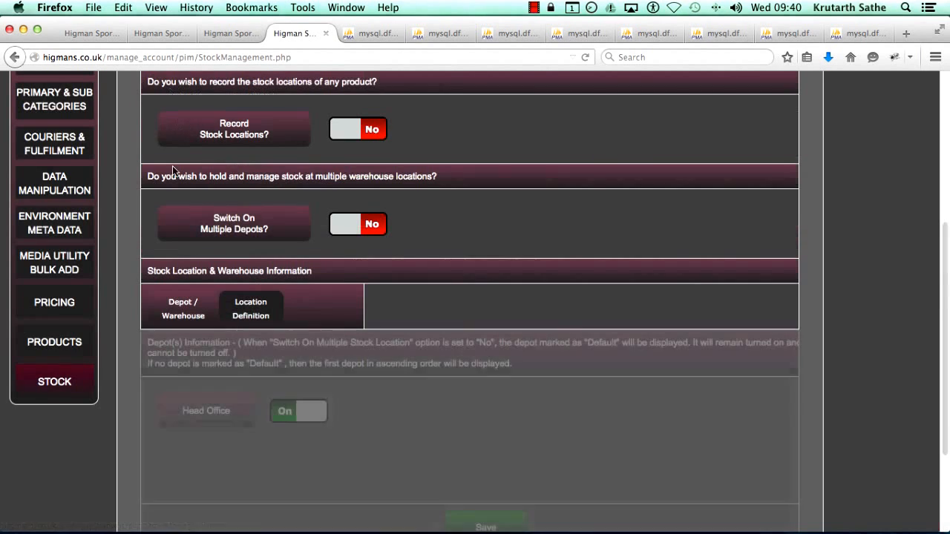
left_click(250, 315)
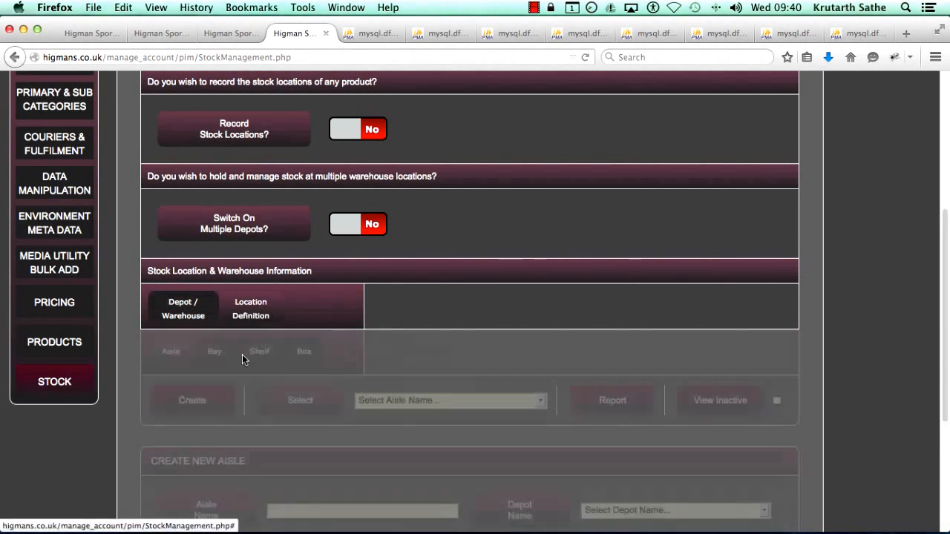
scroll(933, 378, "down", 5)
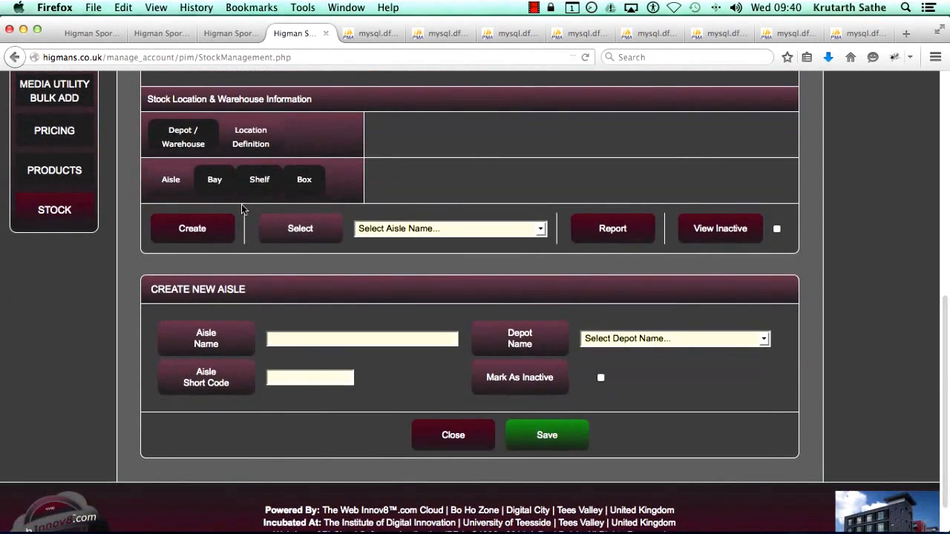
Open the form for creating a new bay and inspect its Aisle Name choices
left_click(219, 191)
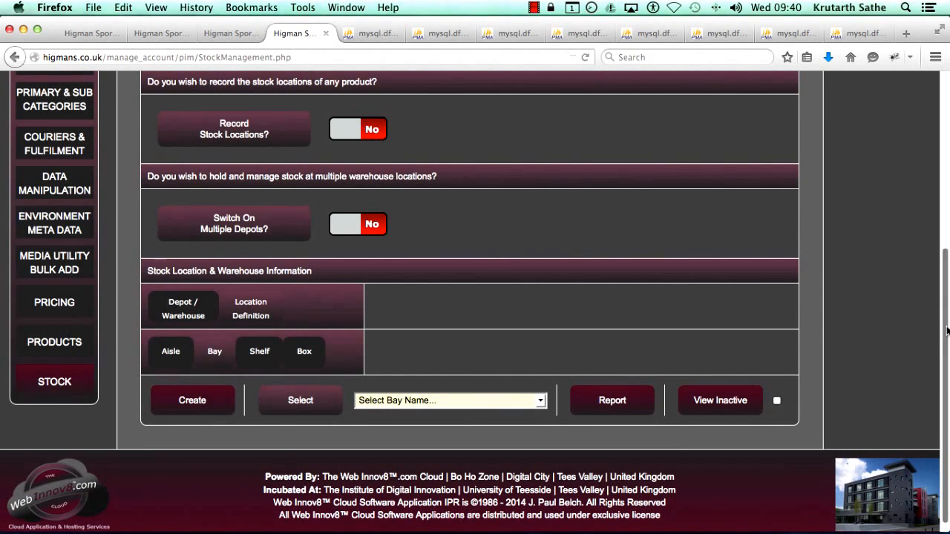
scroll(946, 361, "down", 1)
left_click(231, 383)
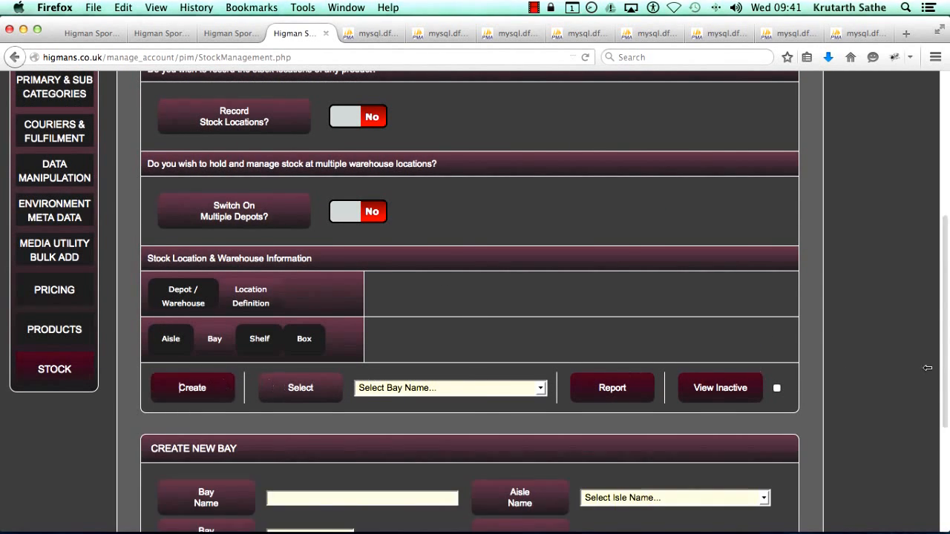
scroll(841, 392, "down", 4)
left_click(595, 358)
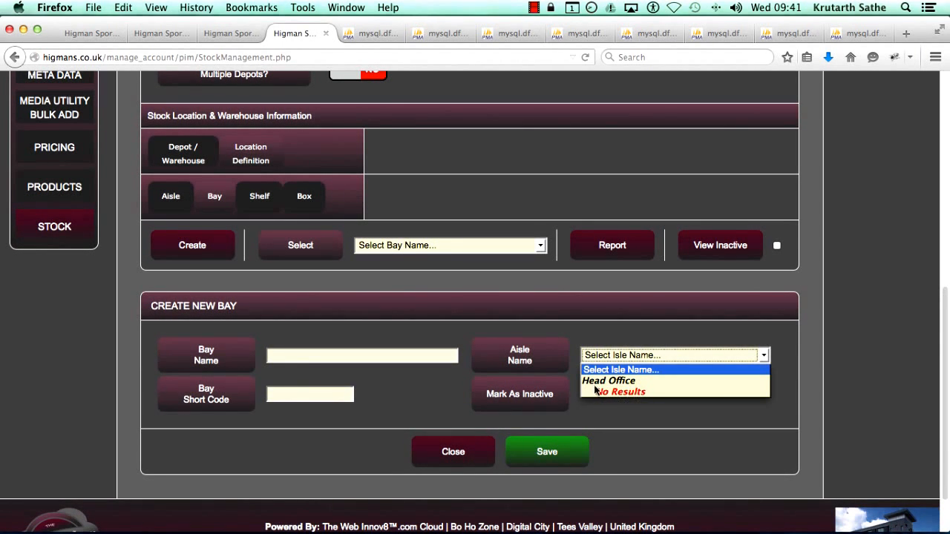
left_click(636, 378)
Open the form for creating a new shelf and inspect its Bay Name choices
left_click(256, 194)
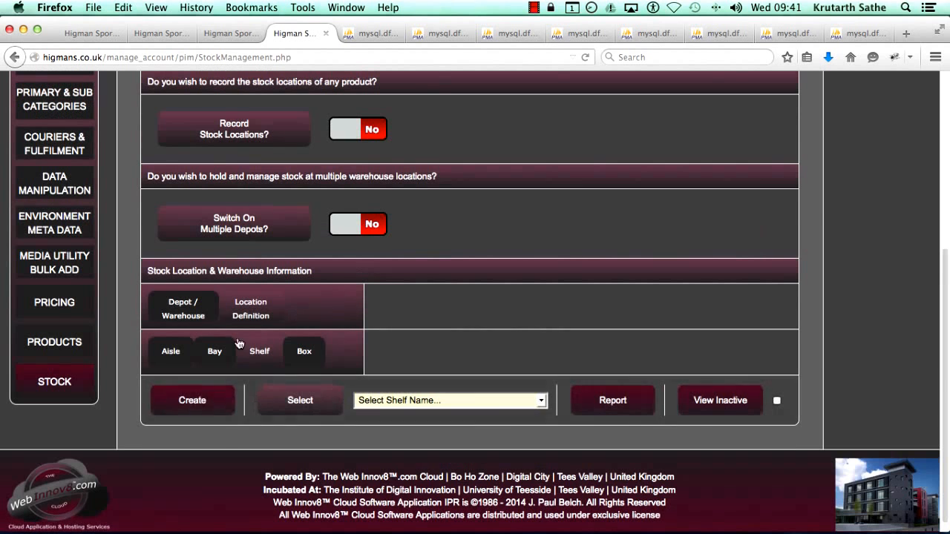
left_click(194, 400)
scroll(699, 356, "down", 4)
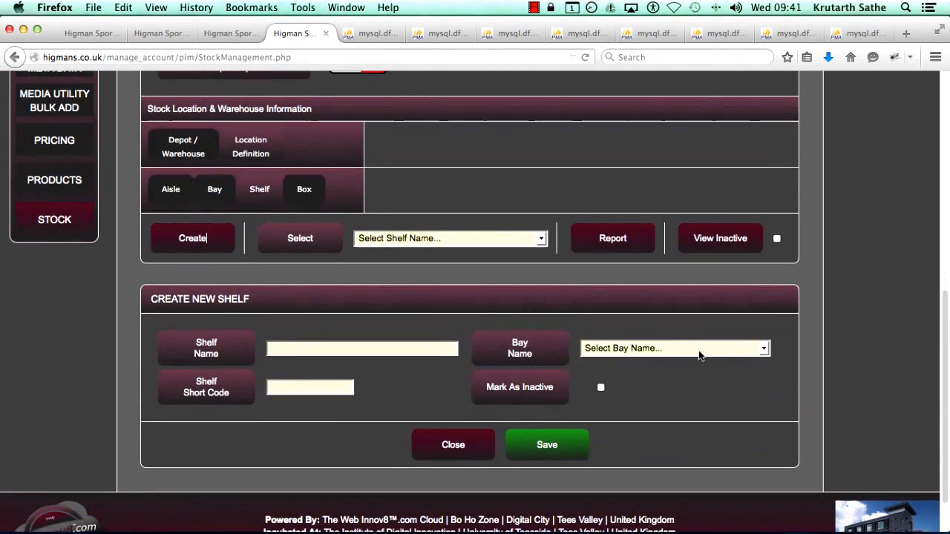
left_click(682, 355)
left_click(676, 363)
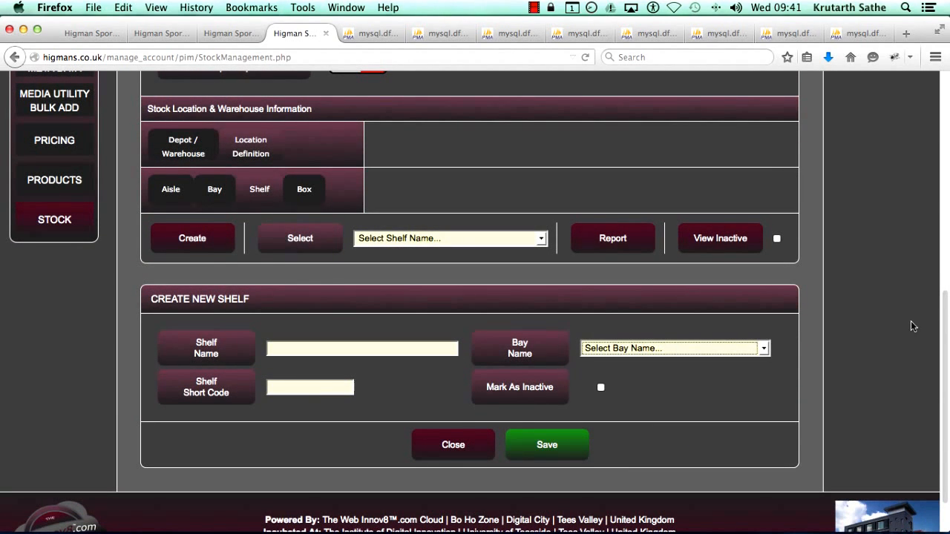
Switch multiple depots back on and check the Bay Name choices in the new shelf form again
scroll(913, 327, "up", 3)
left_click(353, 141)
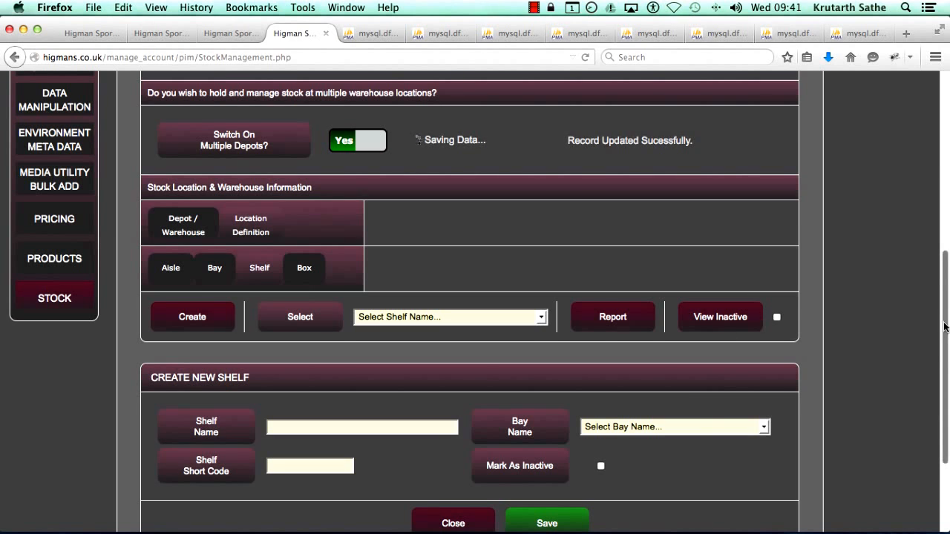
scroll(945, 327, "down", 3)
left_click(656, 321)
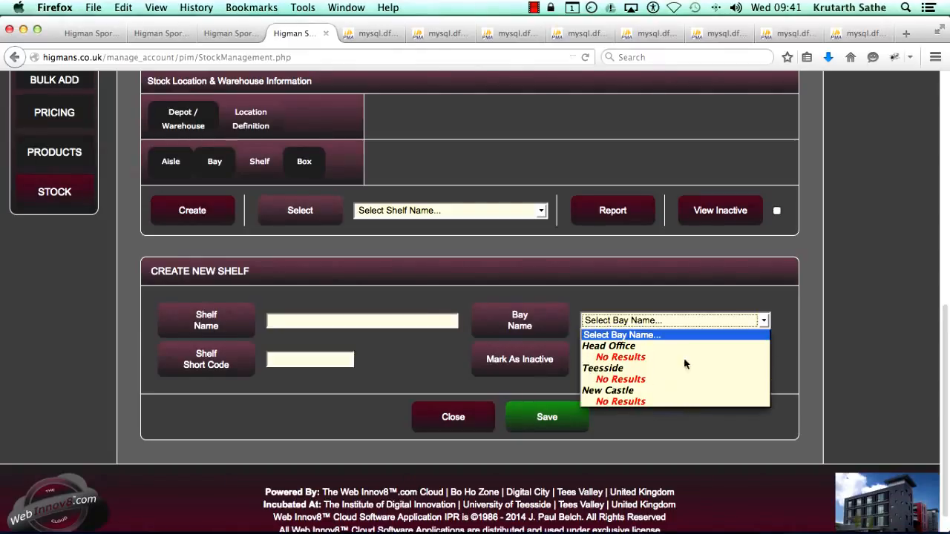
left_click(428, 312)
Review which depots are turned on under Depot / Warehouse and return to Location Definition
left_click_drag(945, 332, 940, 234)
scroll(940, 234, "down", 3)
left_click(208, 249)
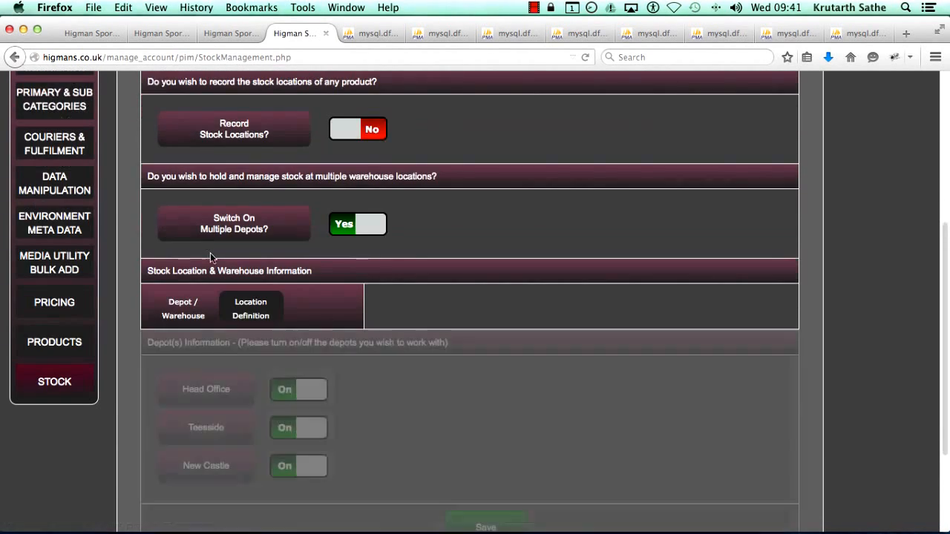
left_click(247, 318)
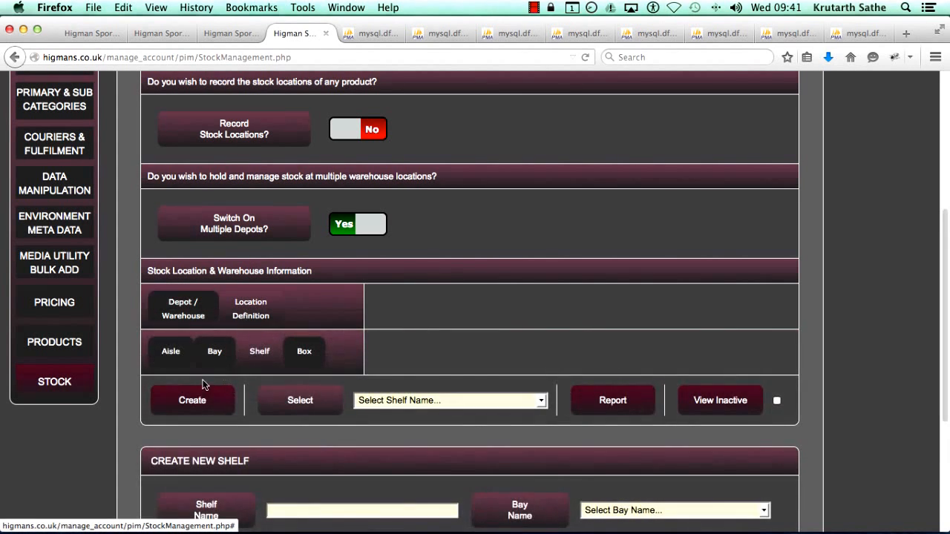
Create and save an aisle named "aisle 1" with short code "aisle 1" in the Head Office depot
left_click(175, 366)
scroll(487, 331, "down", 5)
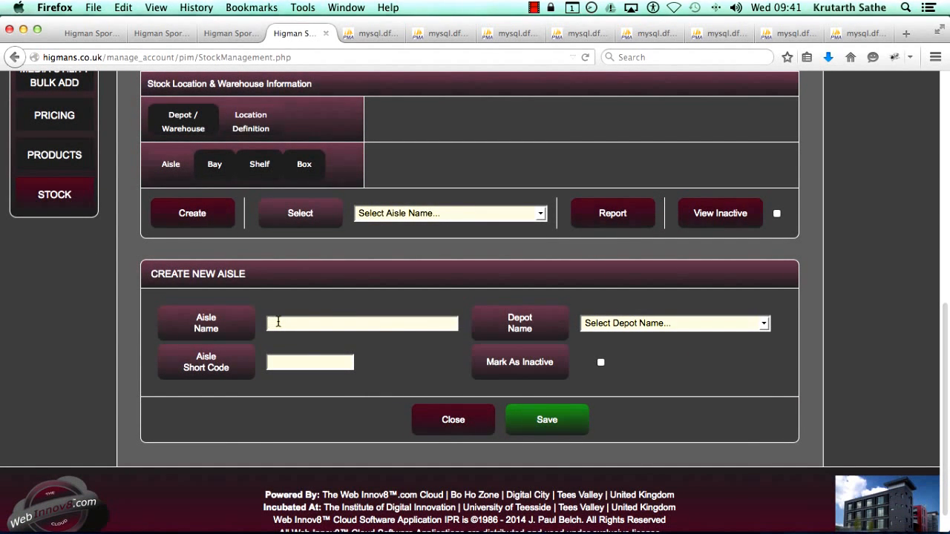
type("aisle 1")
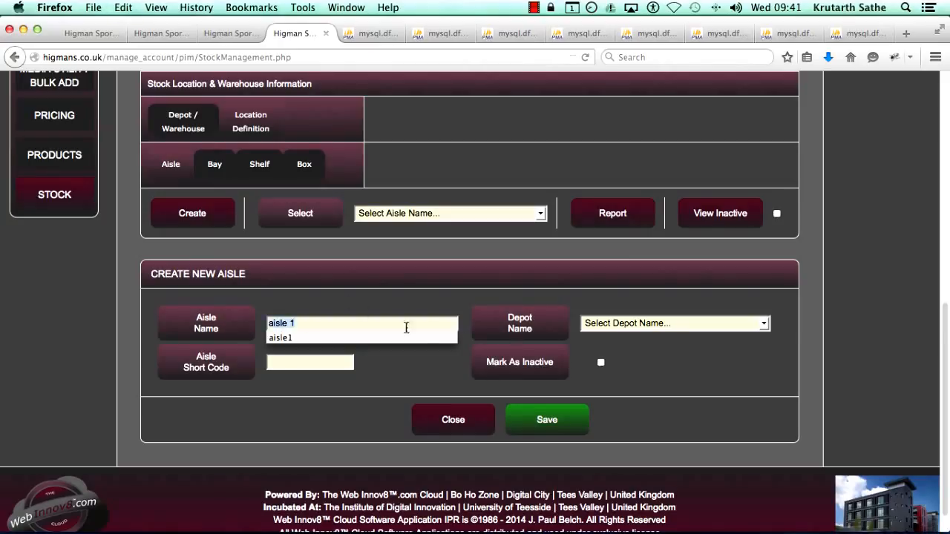
left_click(605, 323)
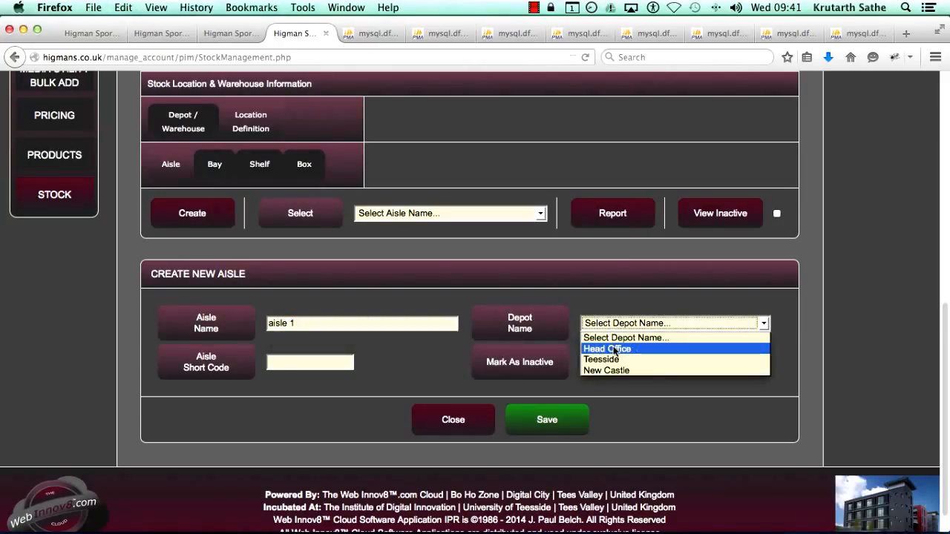
left_click(615, 350)
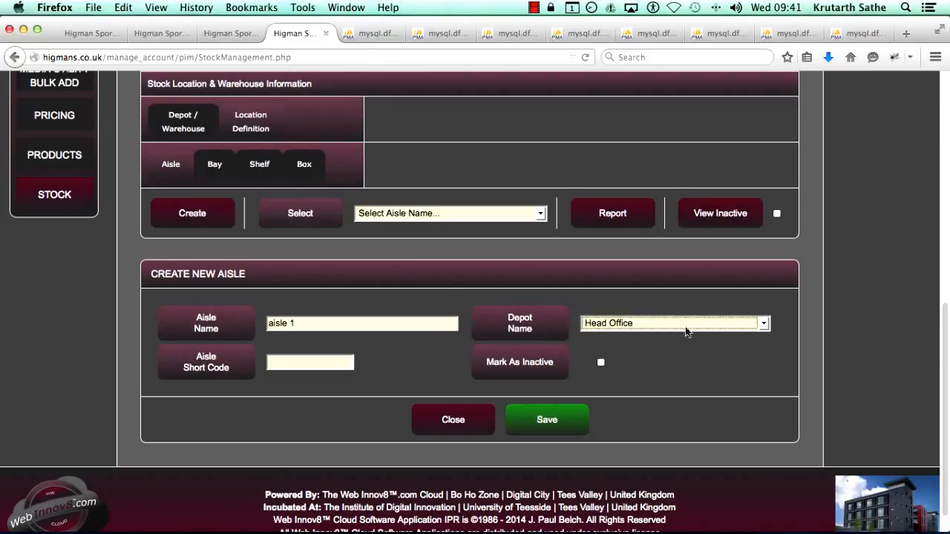
left_click(309, 363)
type("aisle 1")
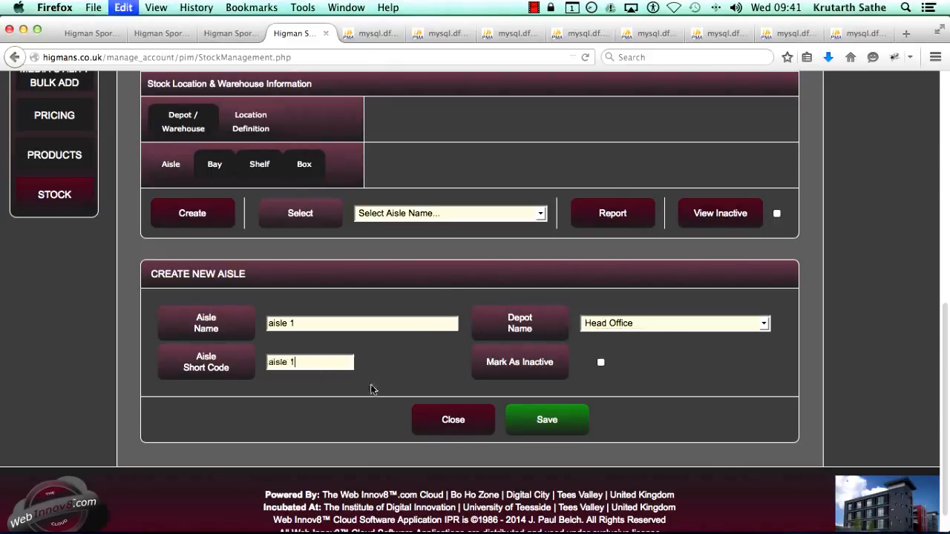
left_click(539, 425)
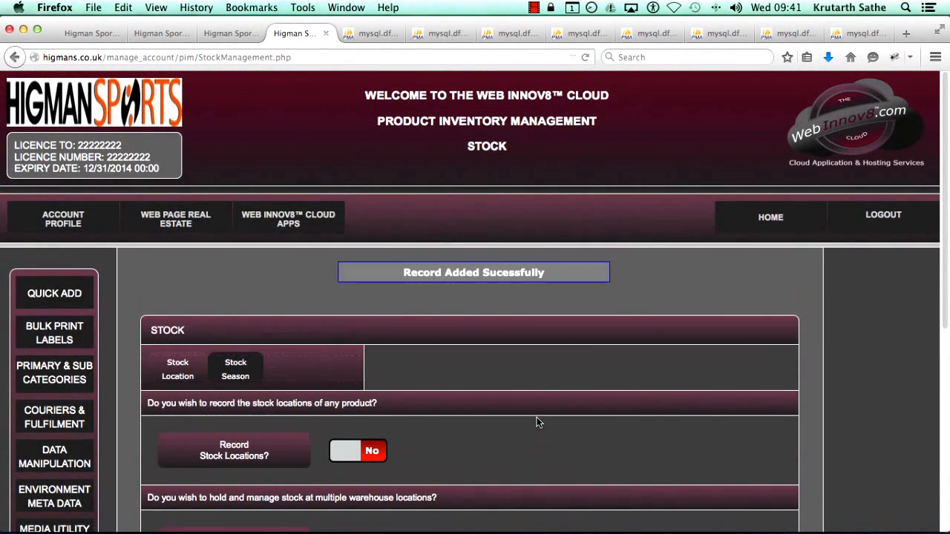
Open the saved record of aisle 1 and inspect the depots it can be assigned to
scroll(488, 424, "down", 10)
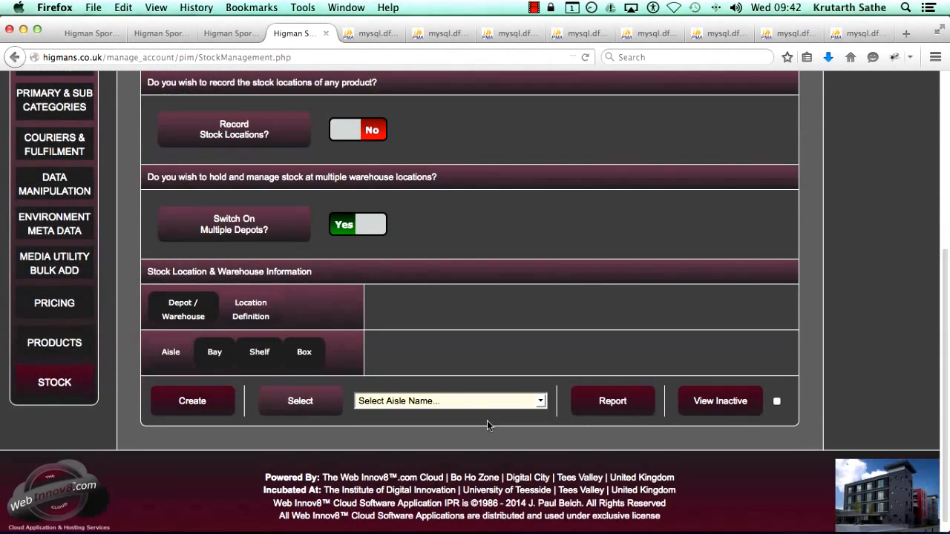
left_click(392, 400)
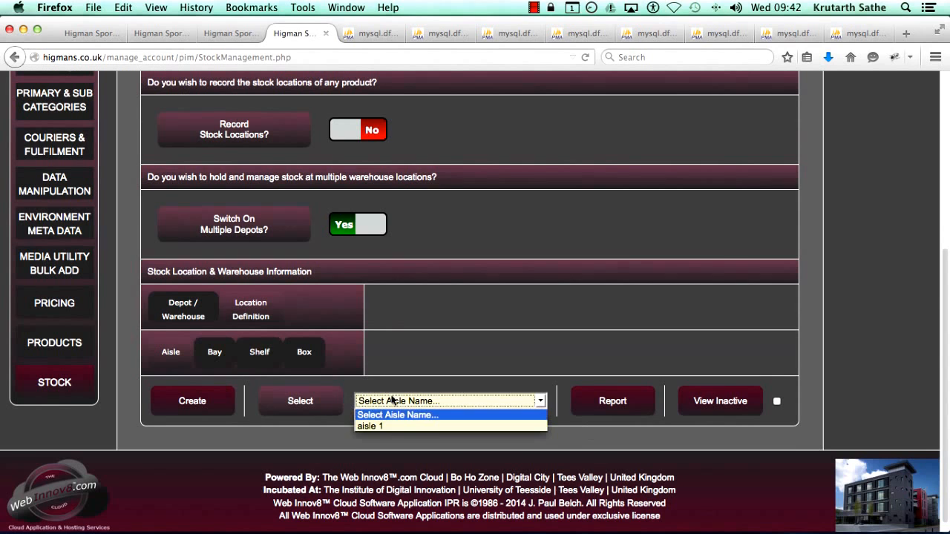
left_click(396, 426)
scroll(475, 297, "down", 5)
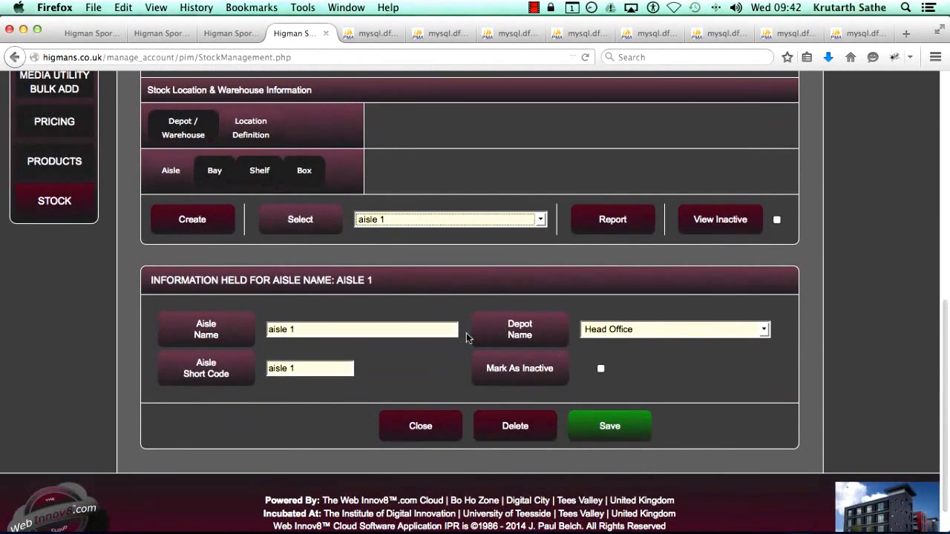
left_click(685, 329)
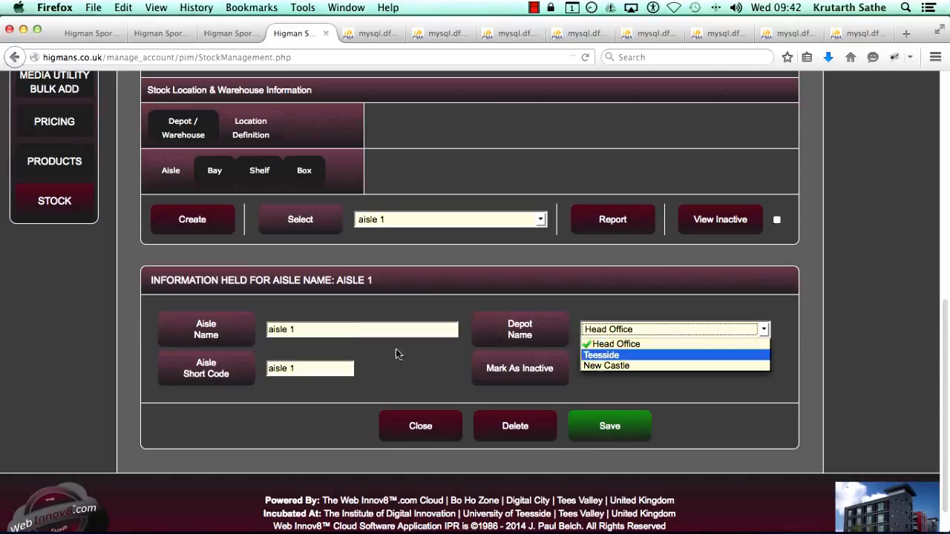
Set both the aisle's name and its short code to "aisle 001" and save the record
left_click(322, 326)
key("BackSpace")
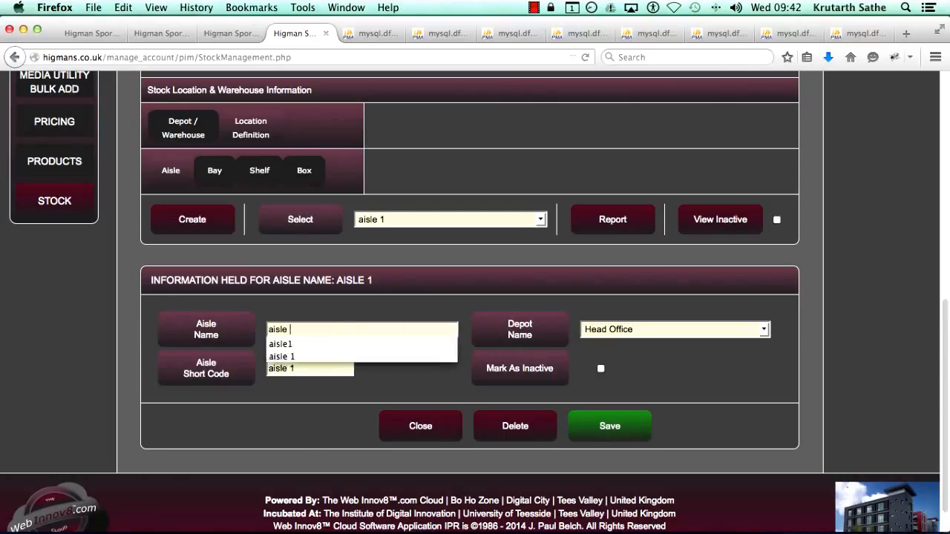
type("001")
left_click(309, 369)
key("BackSpace")
type("001")
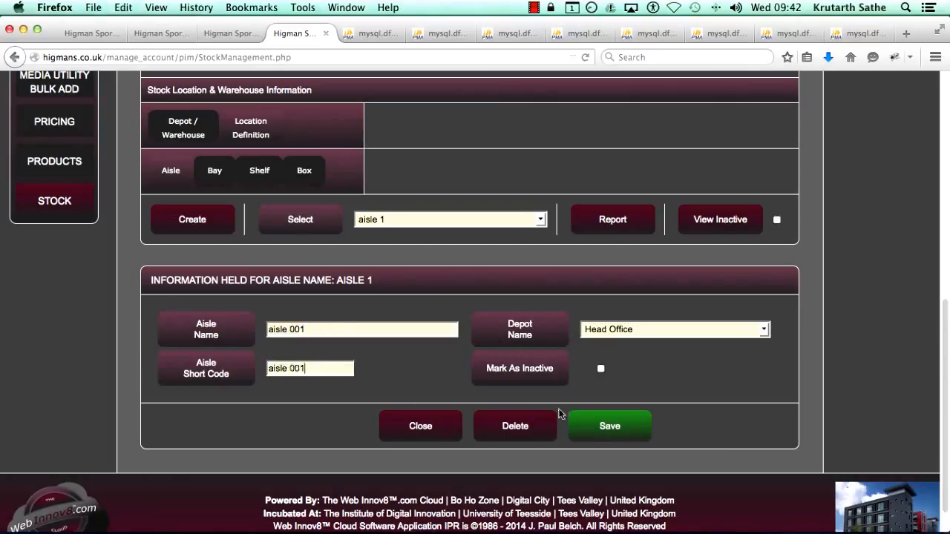
left_click(611, 427)
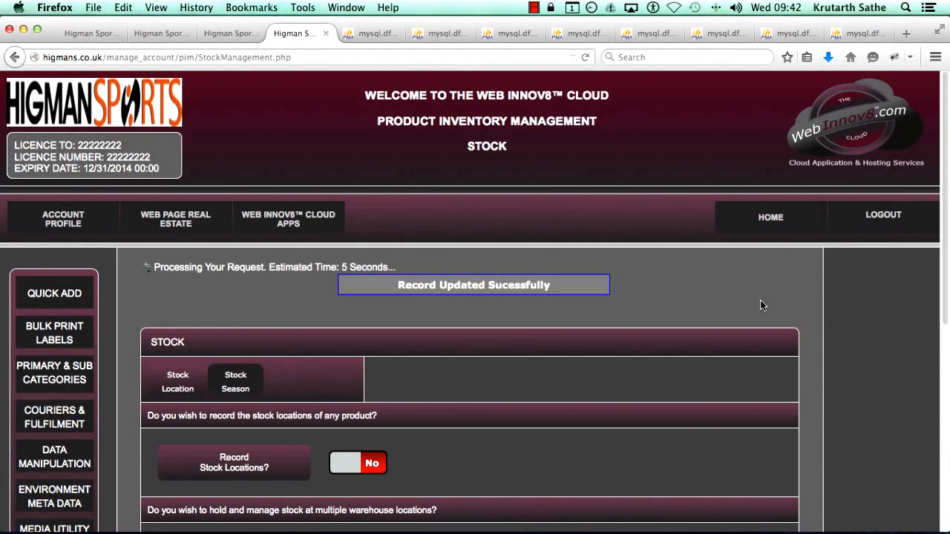
Inspect the Depot Name choices in the saved record of aisle 001, keeping Head Office selected
scroll(945, 266, "down", 1)
scroll(933, 407, "down", 4)
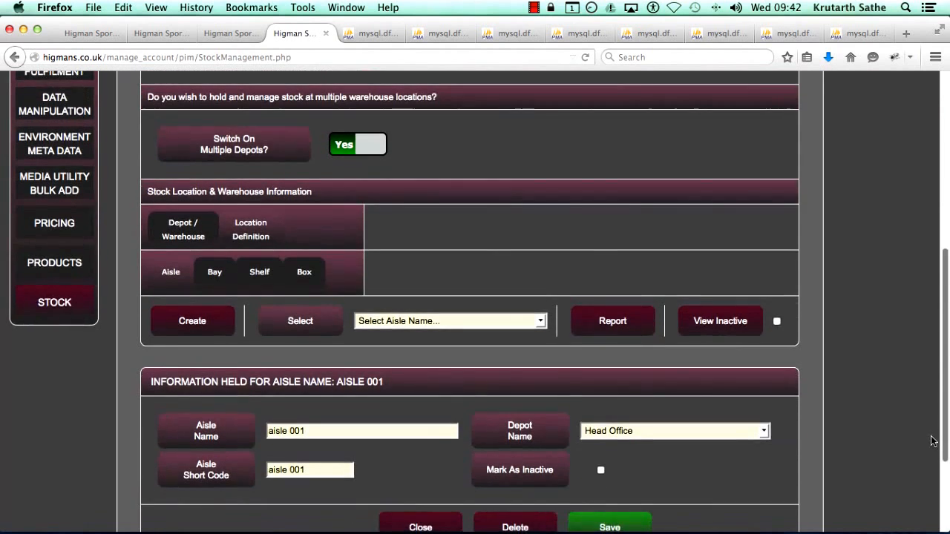
left_click(628, 362)
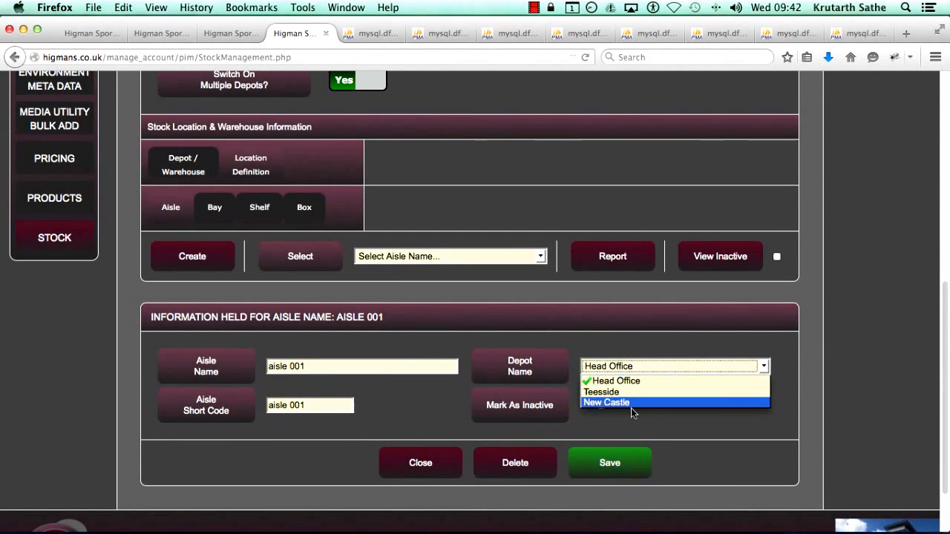
left_click(634, 328)
Open the aisle report and review its depot name, aisle, shortcode and status columns
left_click(613, 256)
scroll(939, 267, "down", 5)
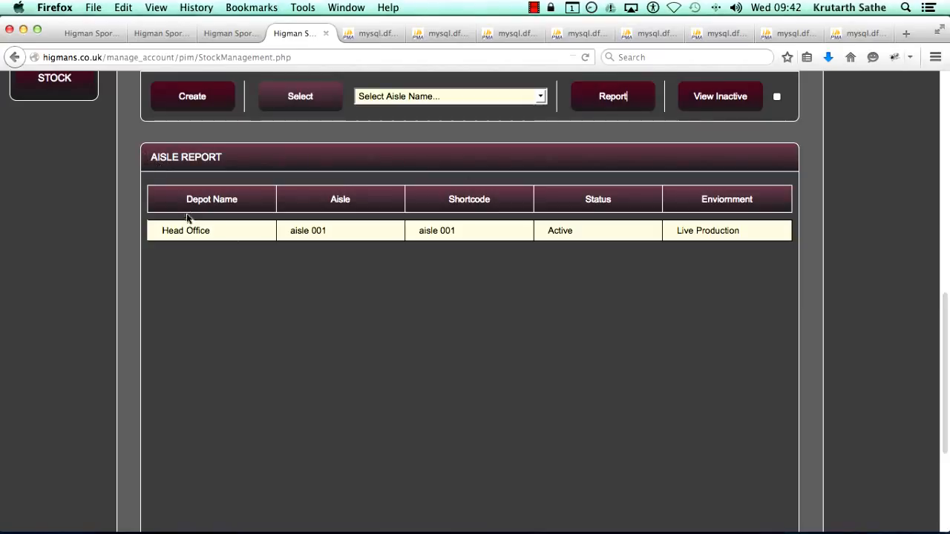
triple_click(215, 197)
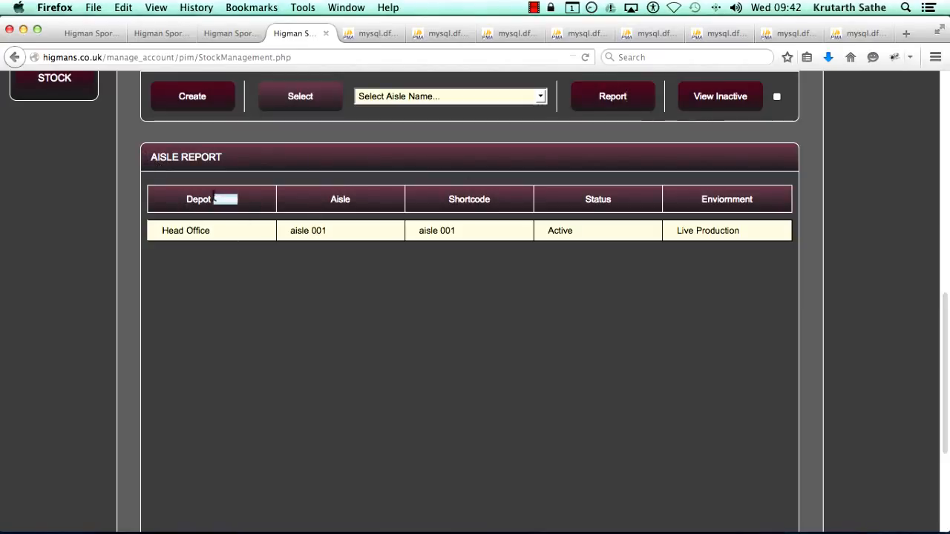
double_click(342, 199)
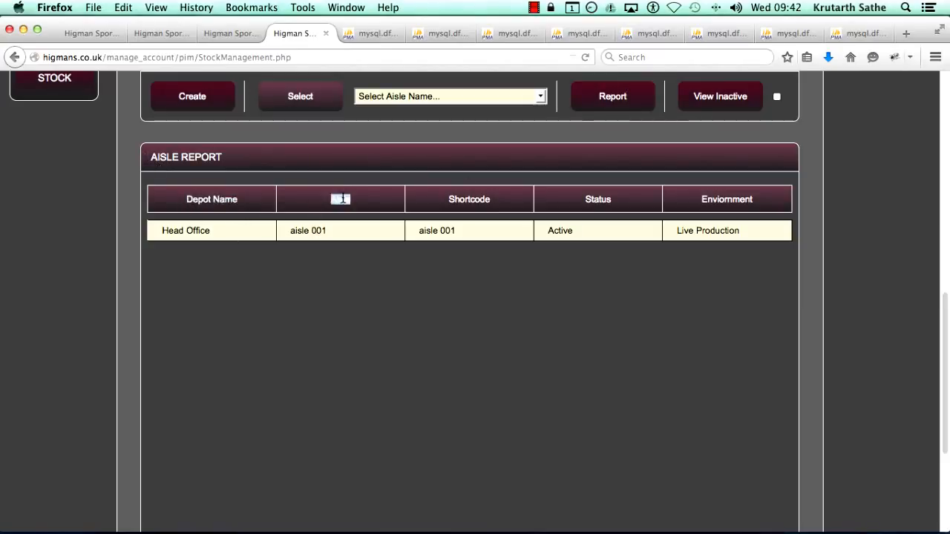
double_click(447, 232)
left_click(570, 231)
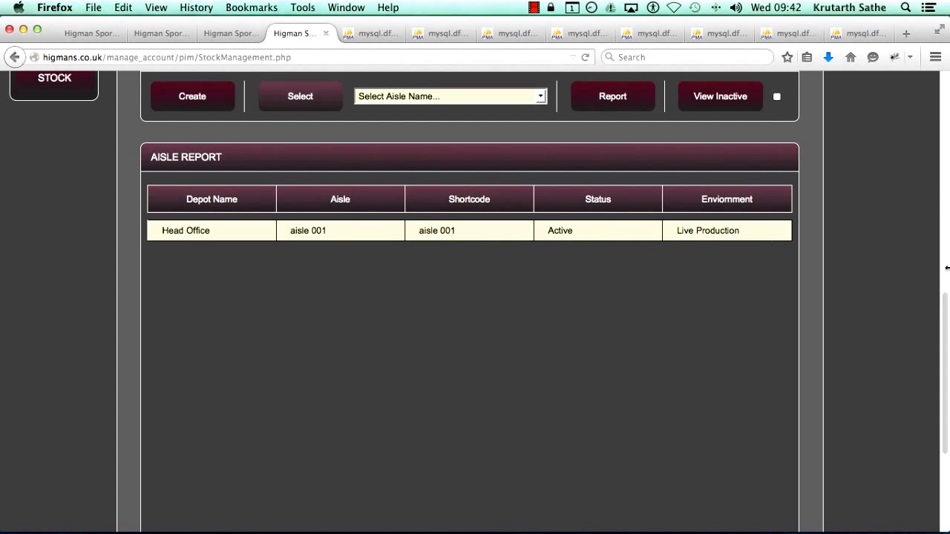
Open the record of aisle 001, mark it as inactive and save the change
scroll(942, 268, "up", 4)
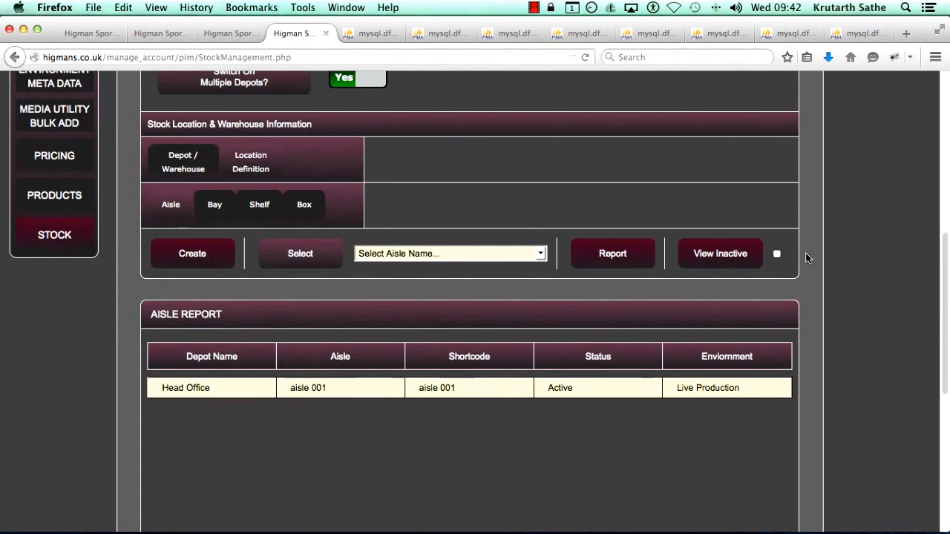
left_click(499, 254)
left_click(471, 278)
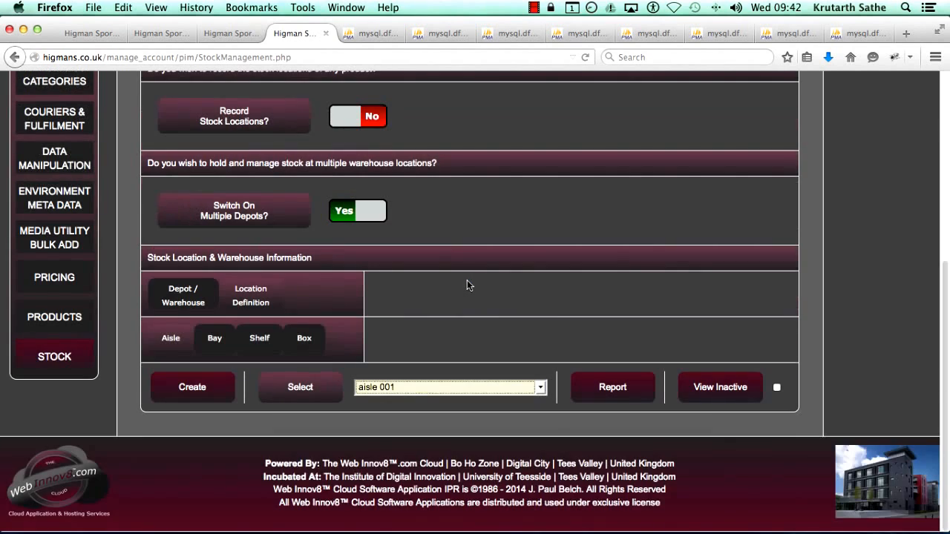
scroll(946, 347, "down", 4)
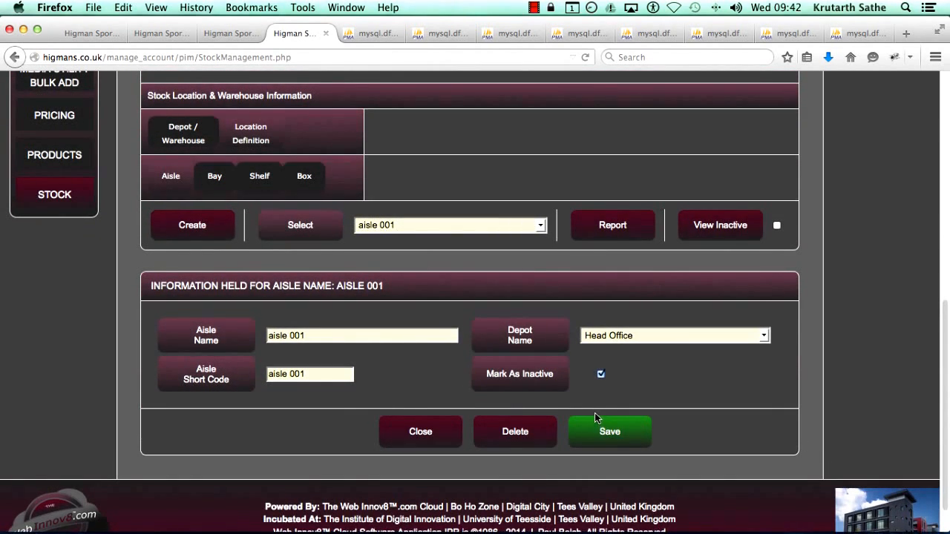
left_click(596, 415)
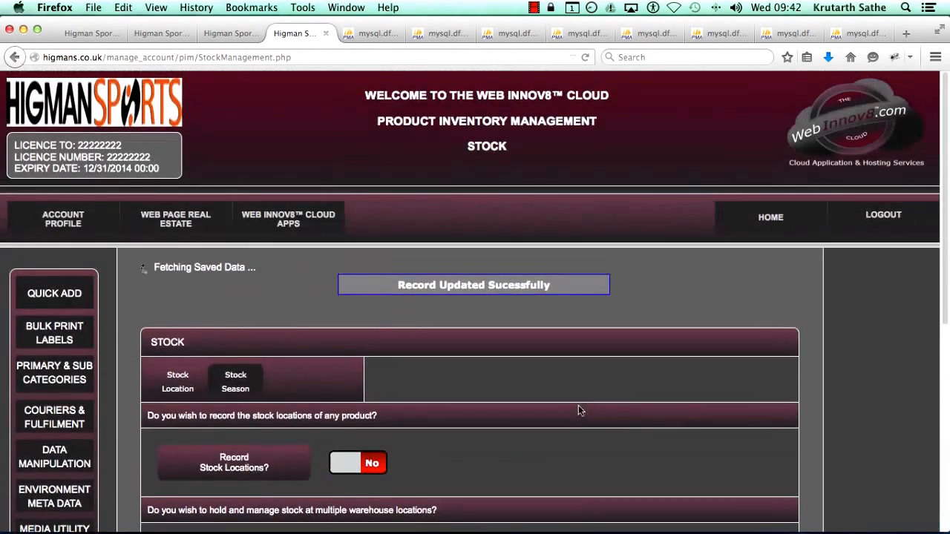
Open the aisle report to check the status of aisle 001, and inspect the aisle names offered for selection
scroll(945, 267, "down", 1)
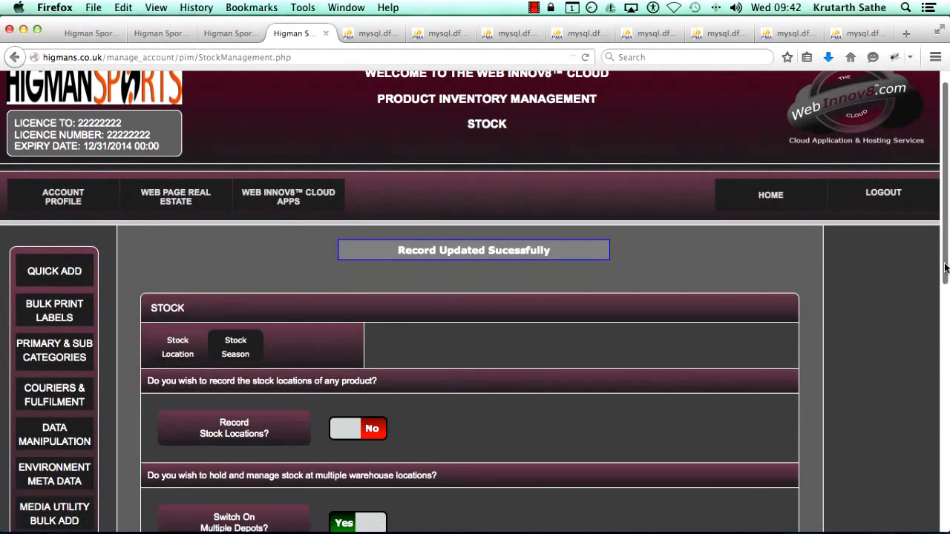
scroll(945, 268, "down", 11)
left_click(608, 251)
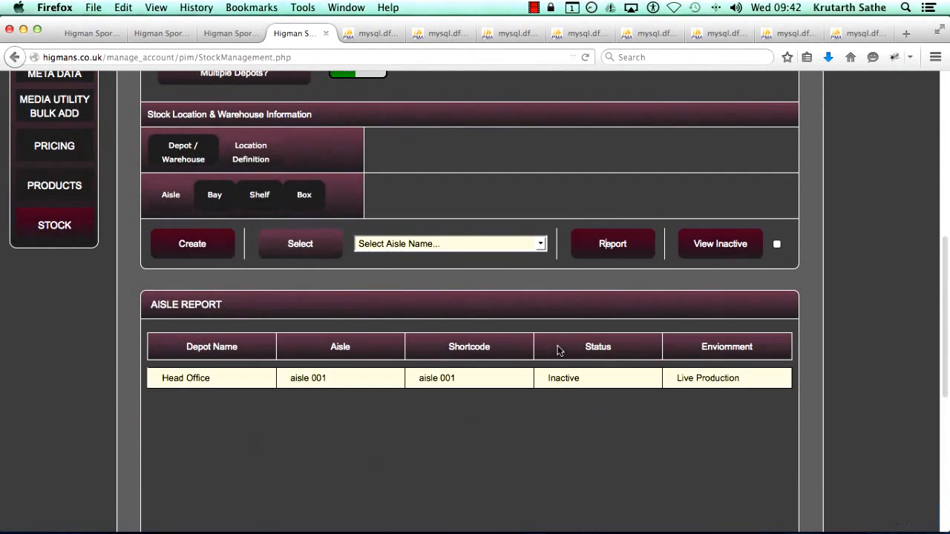
double_click(560, 378)
left_click(571, 426)
left_click(446, 247)
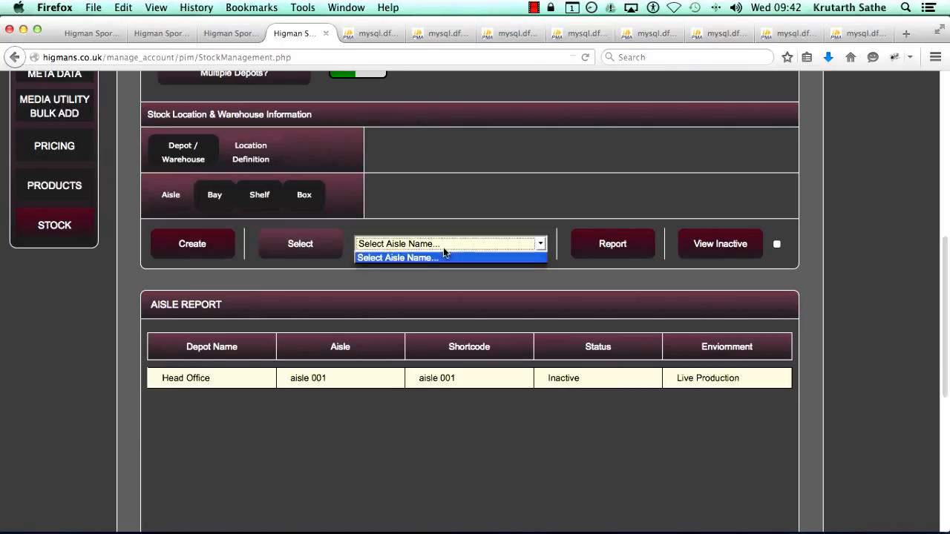
left_click(432, 292)
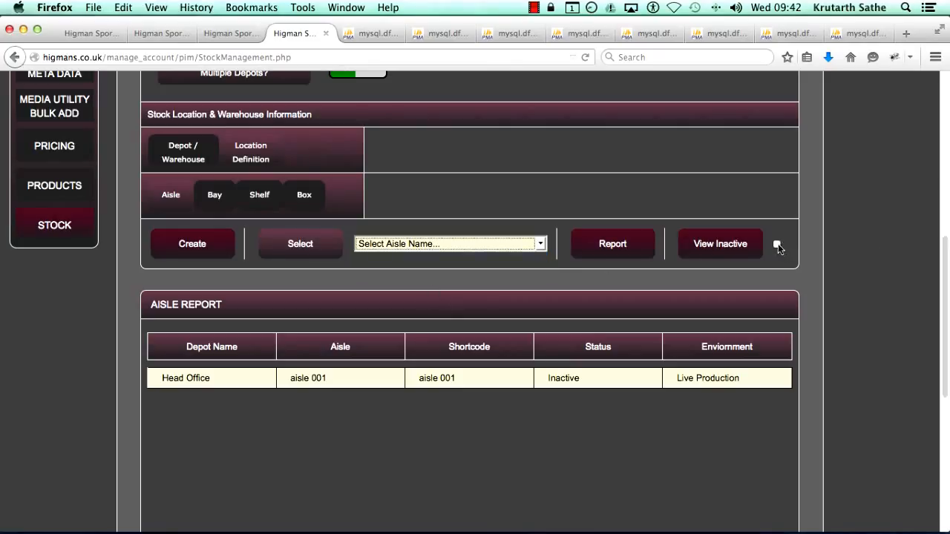
Turn on viewing of inactive aisles and delete the record of aisle 001, confirming the deletion
left_click(777, 245)
left_click(503, 250)
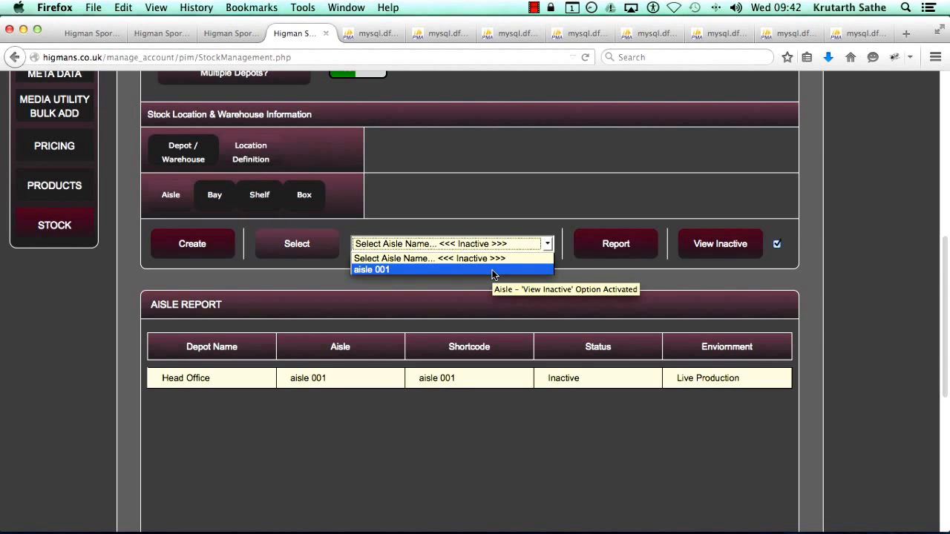
left_click(492, 271)
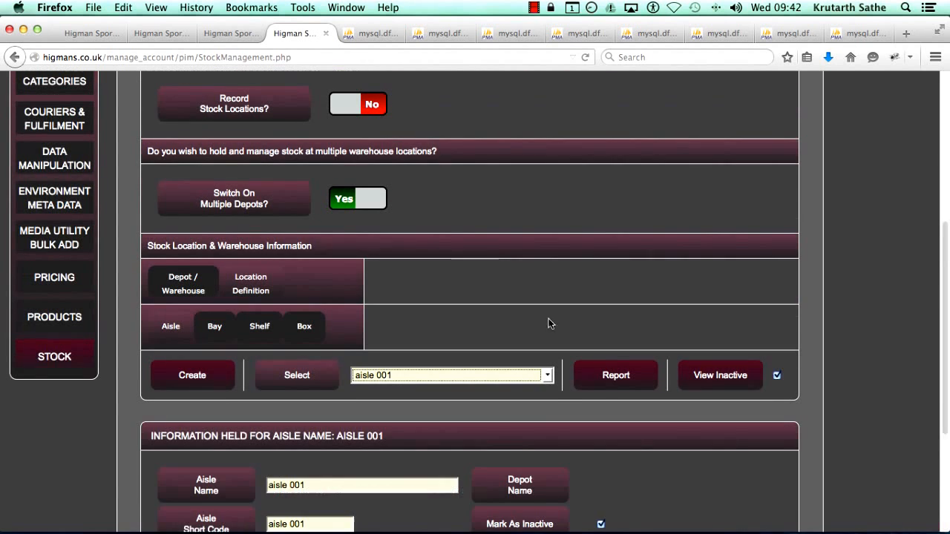
scroll(947, 362, "down", 5)
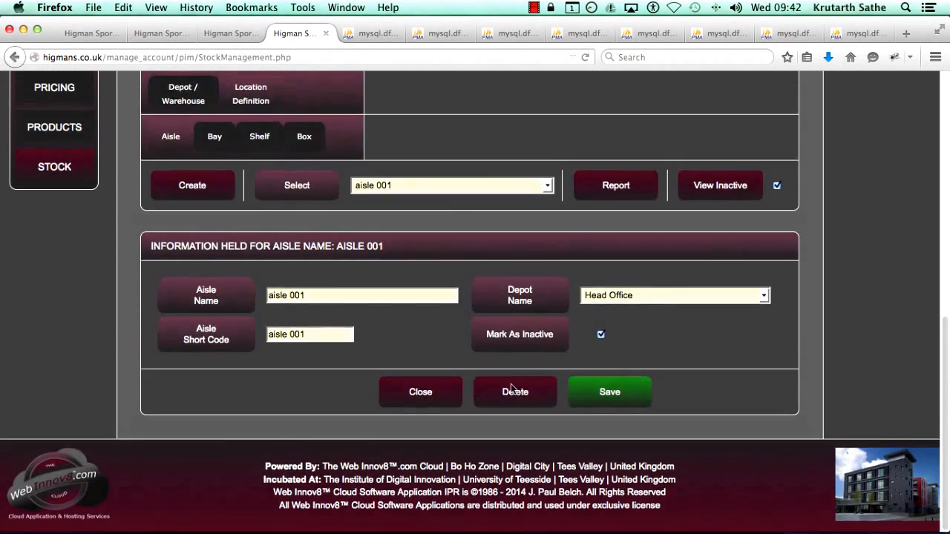
left_click(519, 391)
left_click(461, 325)
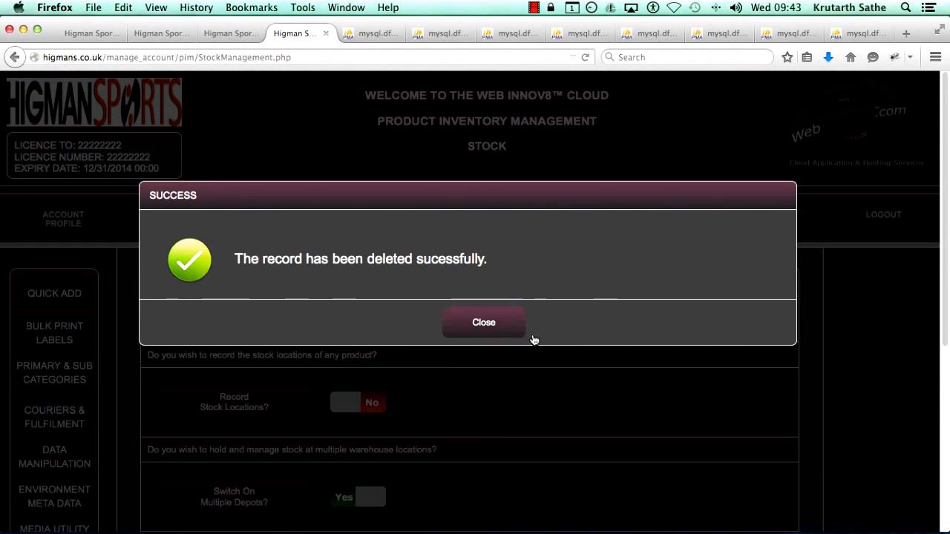
left_click(511, 327)
Create and save a new aisle with name and short code "aisle 2", assigned to the Teesside depot
scroll(948, 300, "down", 5)
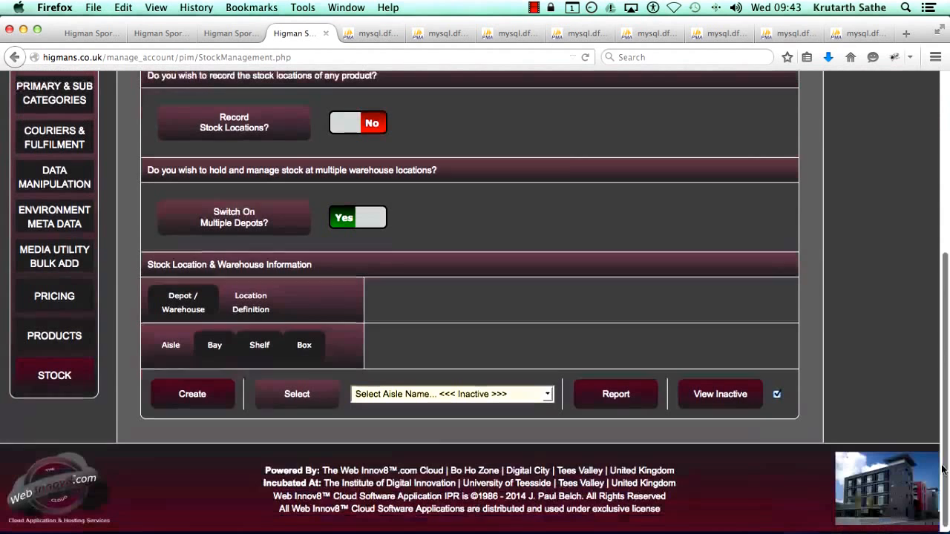
left_click(195, 394)
left_click_drag(947, 272, 947, 337)
left_click(346, 372)
type("ais")
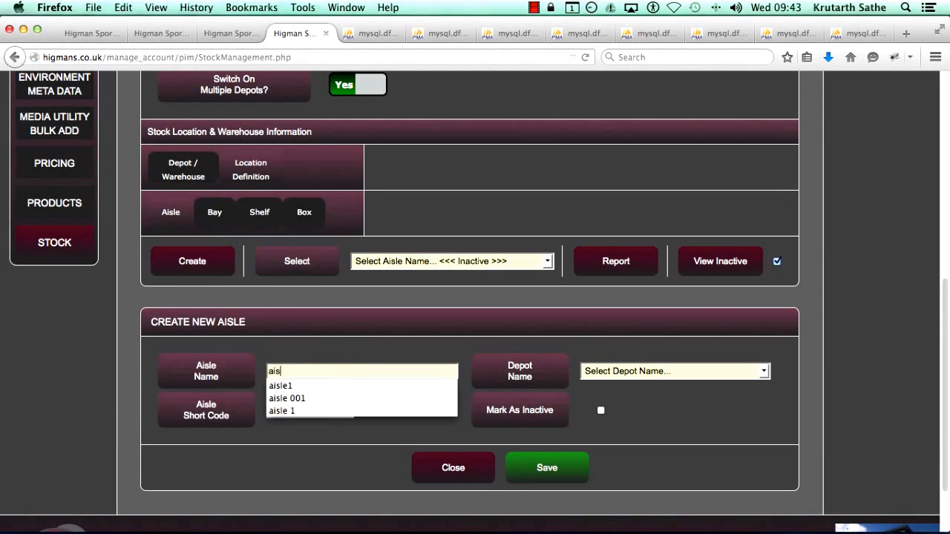
type("le 2")
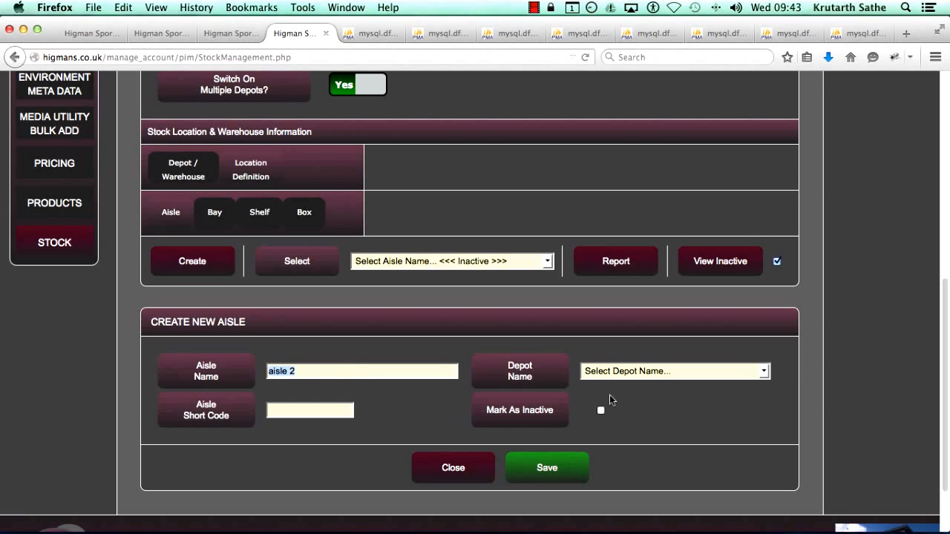
left_click(617, 374)
left_click(602, 408)
left_click(275, 411)
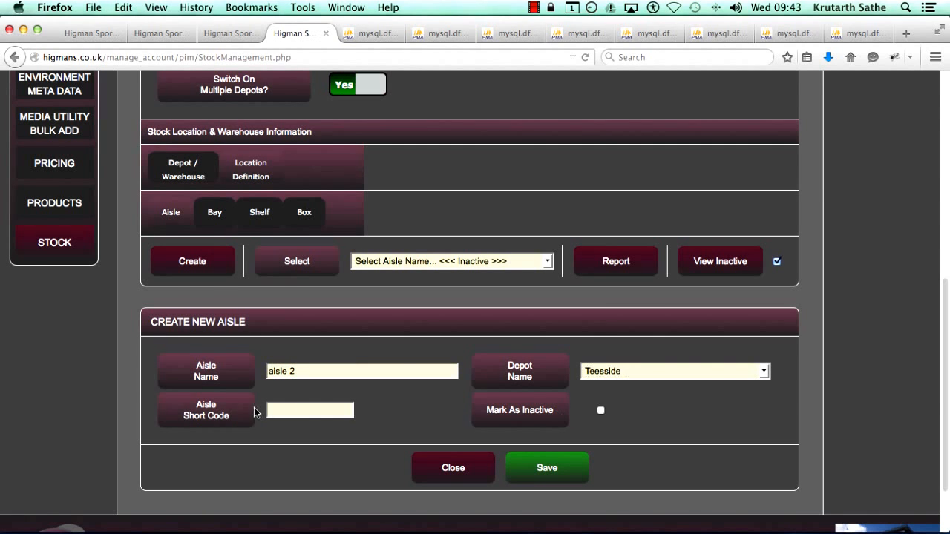
type("aisle 2")
left_click(553, 465)
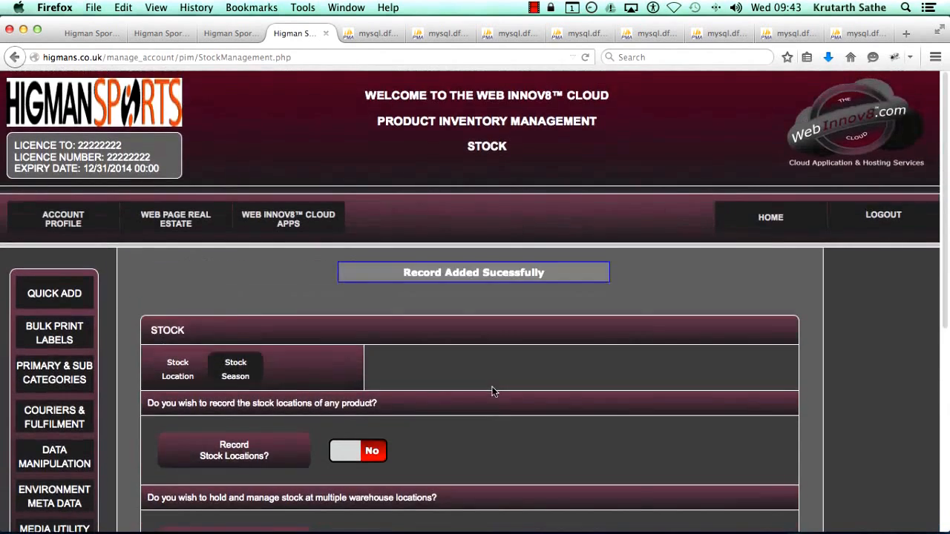
Start a new bay record and set both its name and short code to "Bay 1"
scroll(946, 297, "down", 5)
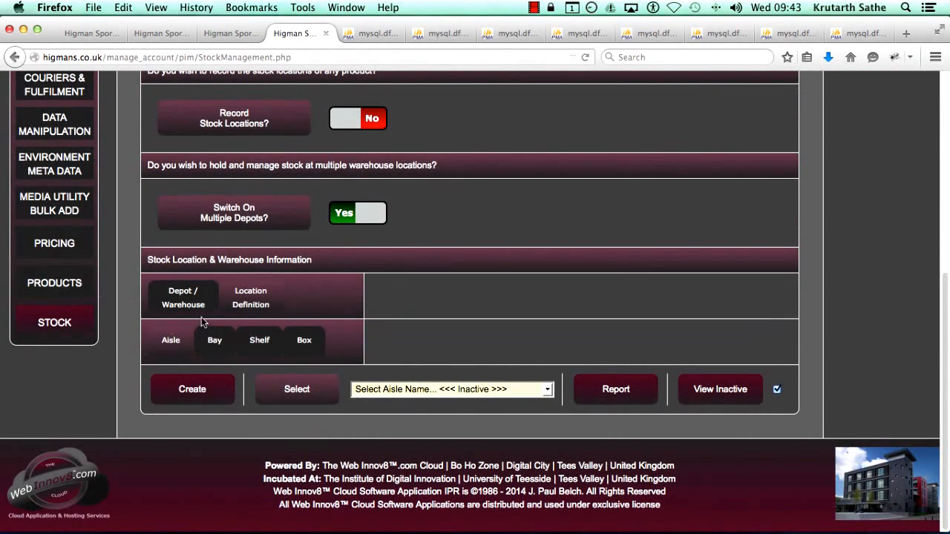
left_click(212, 338)
left_click(213, 391)
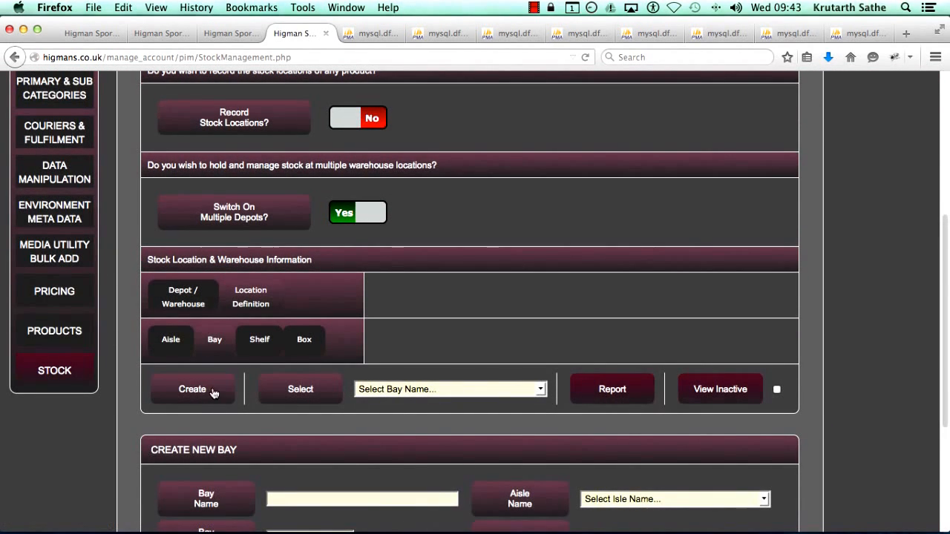
scroll(520, 334, "down", 3)
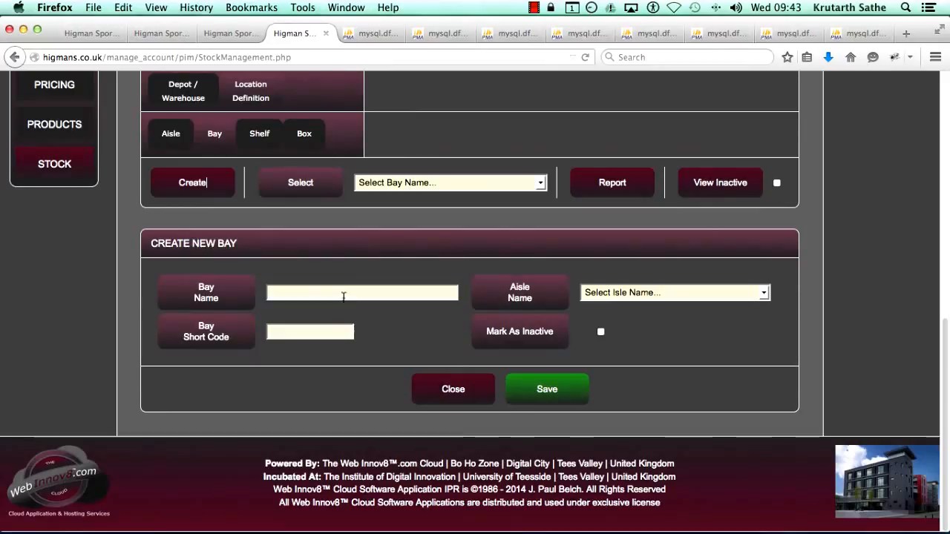
left_click(341, 294)
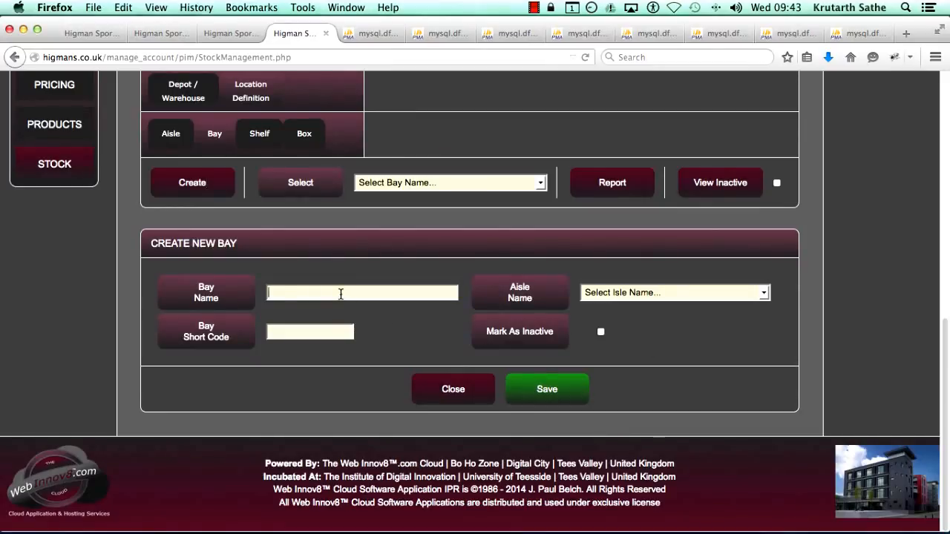
key("super+a")
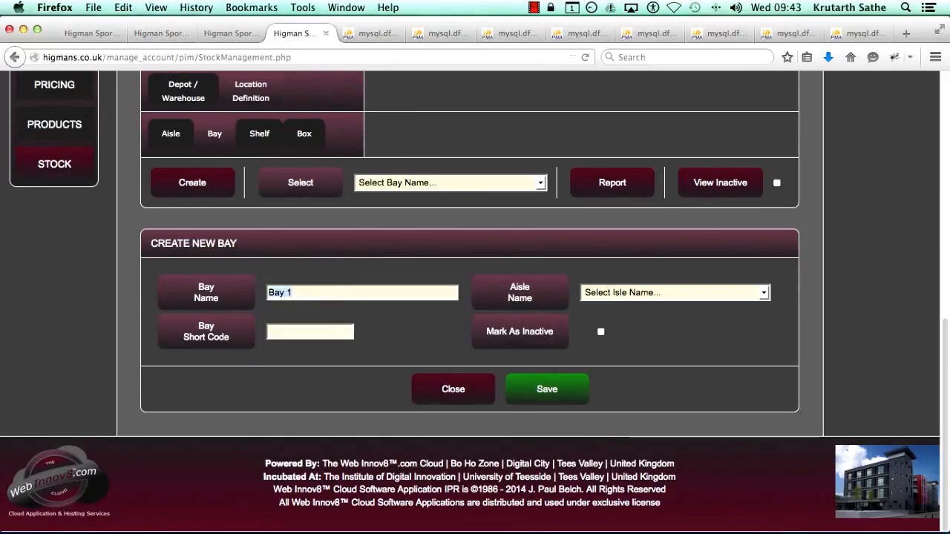
key("super+c")
left_click(340, 330)
key("super+v")
Assign the new bay to aisle 2 under Teesside and save the record
left_click(608, 293)
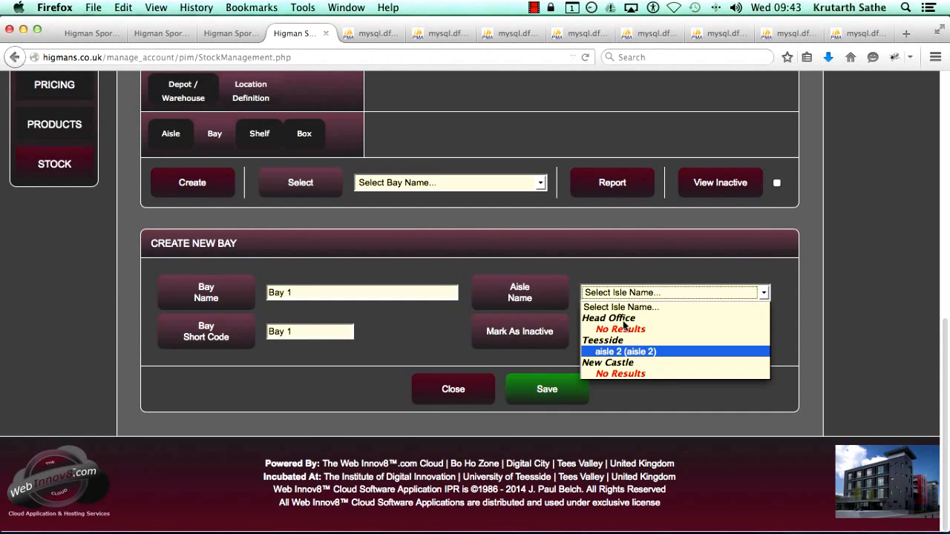
left_click(656, 352)
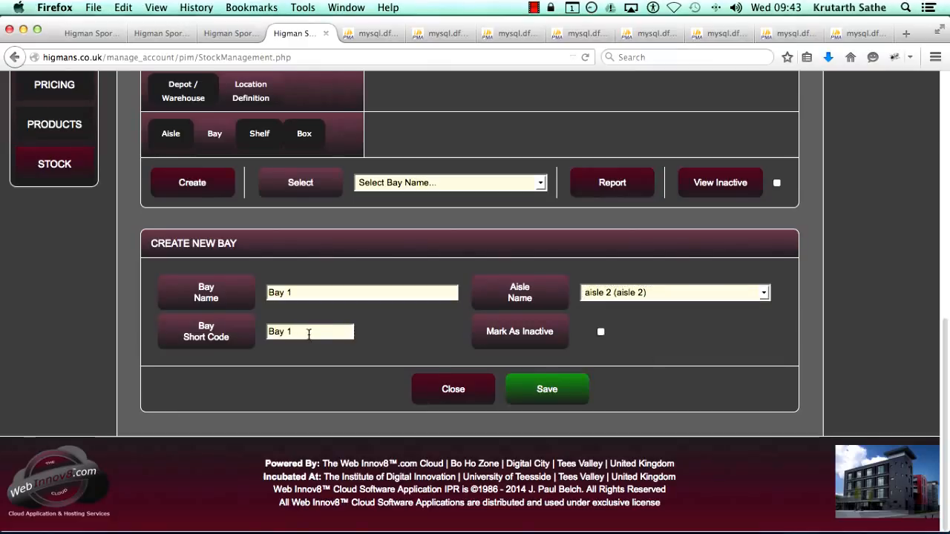
left_click(541, 390)
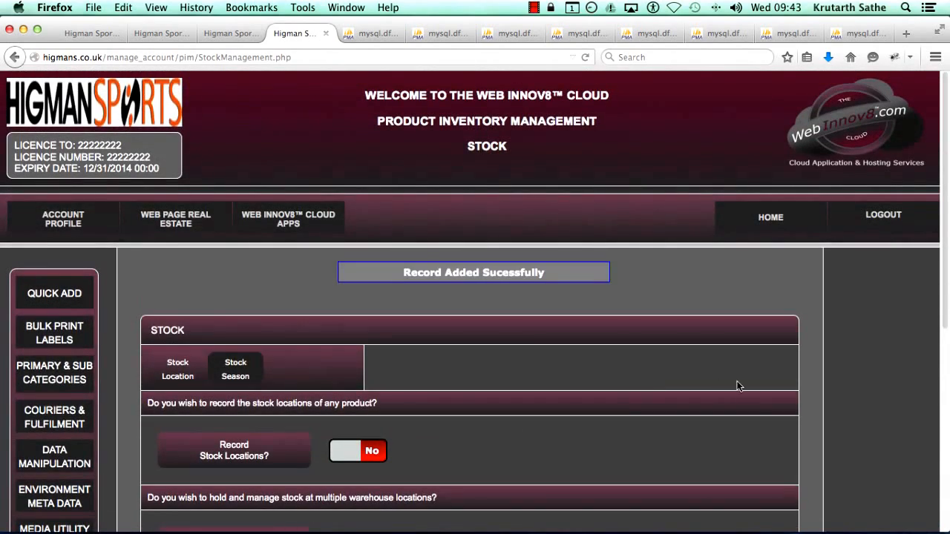
Start a new shelf record and assign it to Bay 1 in aisle 2 of the Teesside depot
scroll(946, 297, "down", 5)
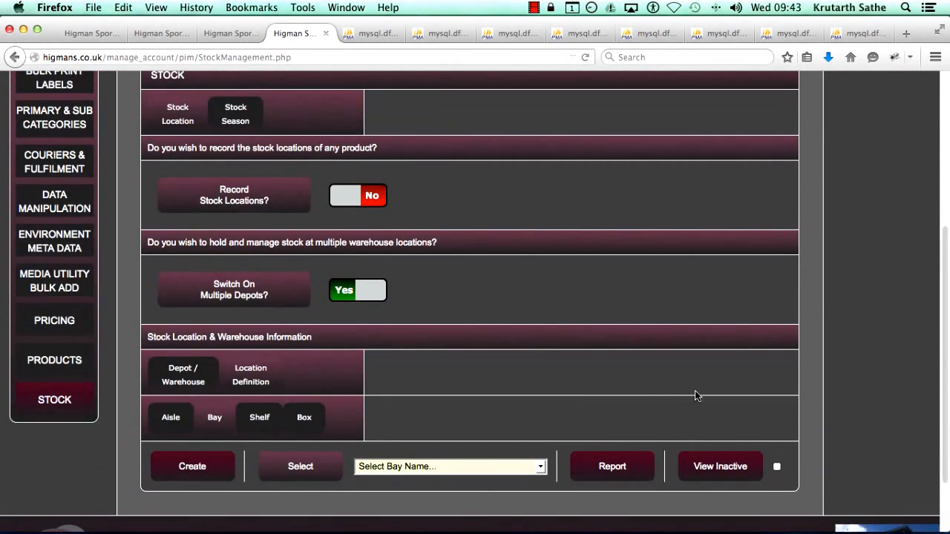
scroll(947, 366, "down", 2)
left_click(259, 341)
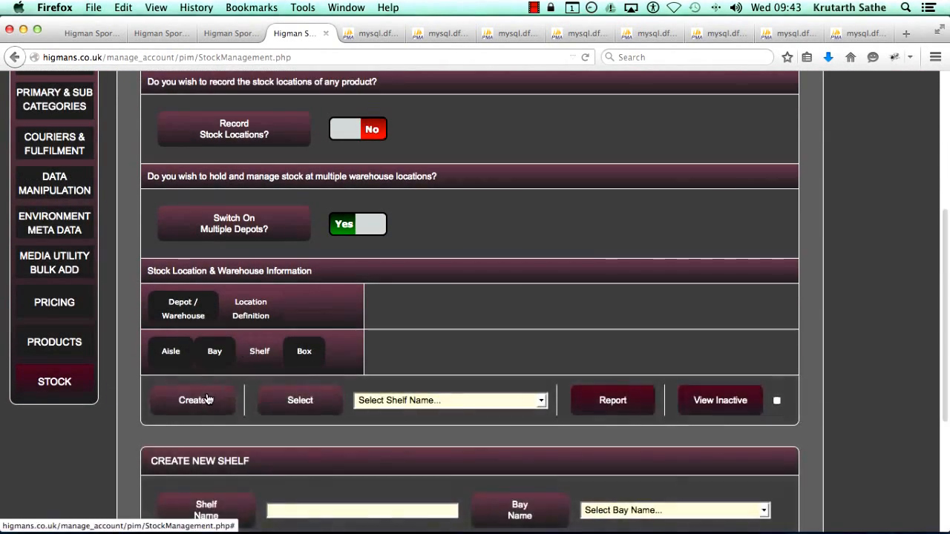
left_click(196, 401)
scroll(199, 414, "down", 4)
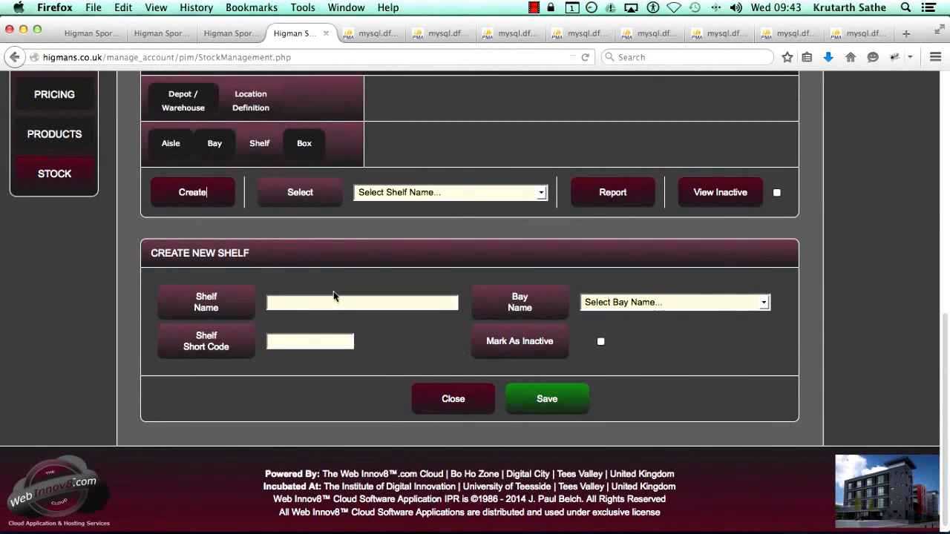
left_click(334, 300)
left_click(658, 303)
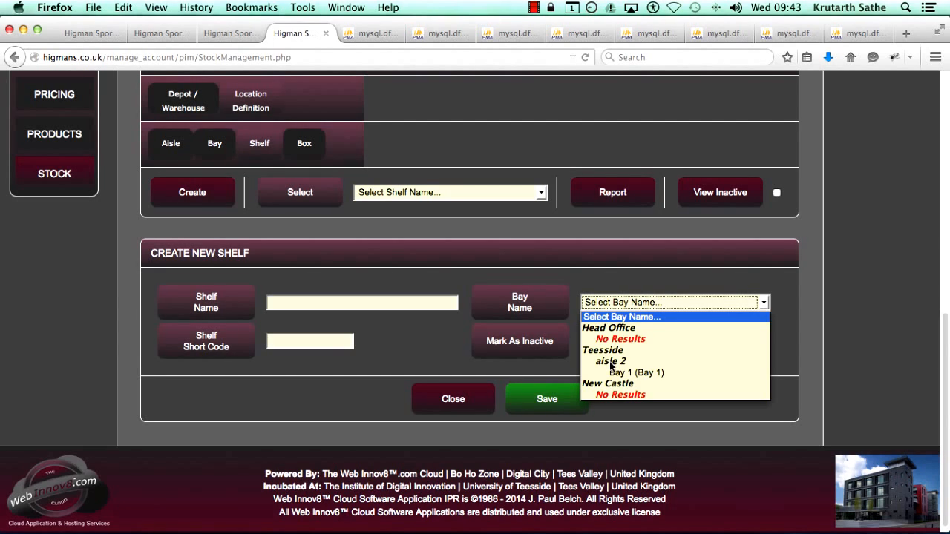
left_click(663, 372)
Set both the new shelf's name and its short code to "shelf" and save the record
left_click(362, 298)
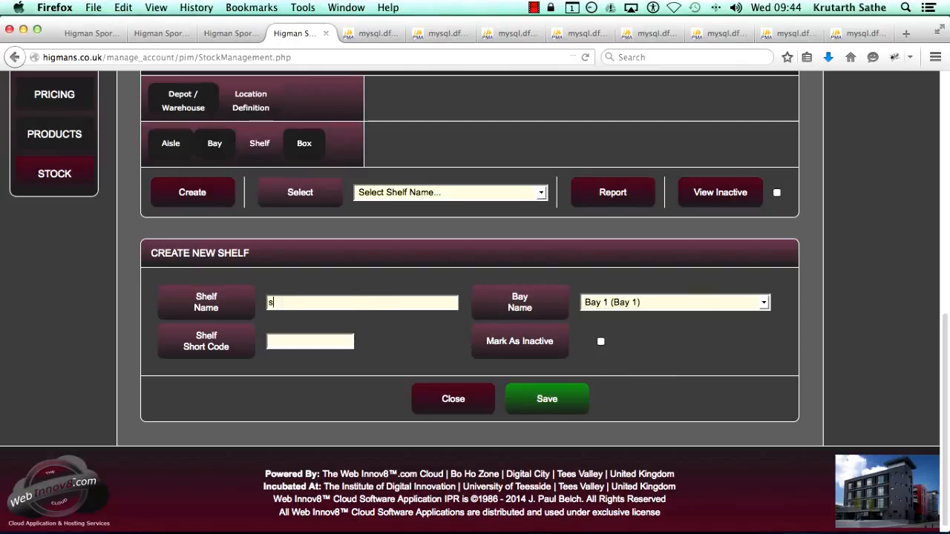
key("super+a")
key("super+c")
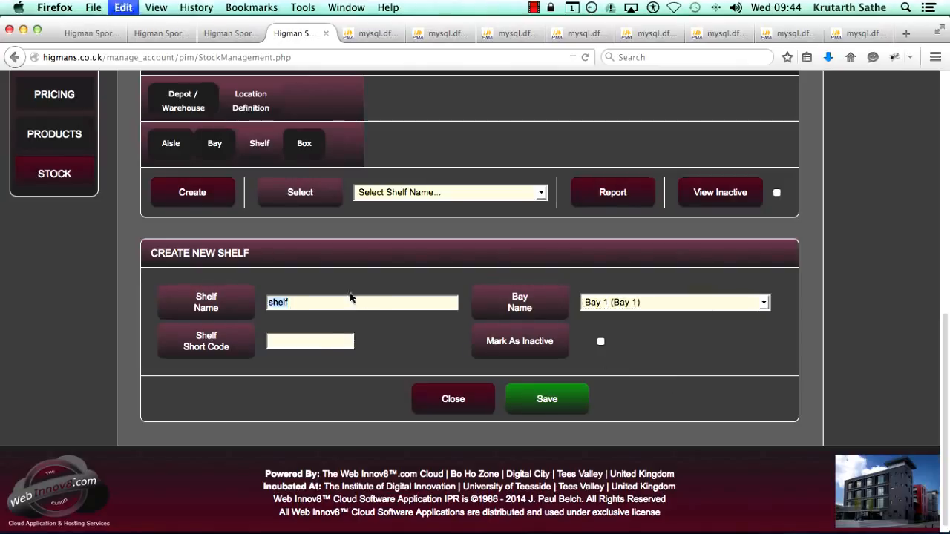
left_click(313, 342)
key("super+v")
left_click(533, 399)
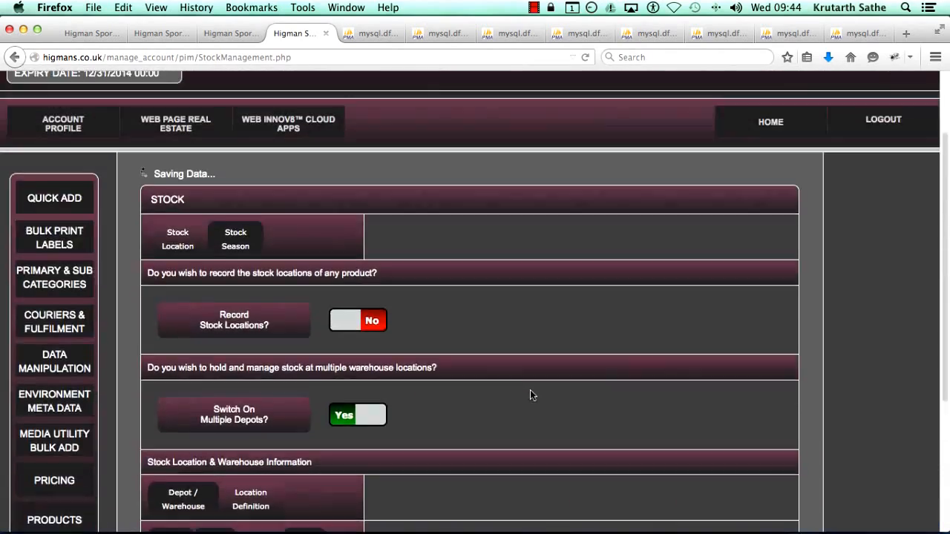
Open the shelf report and review its depot, aisle, bay, shelf and status columns
scroll(943, 317, "down", 8)
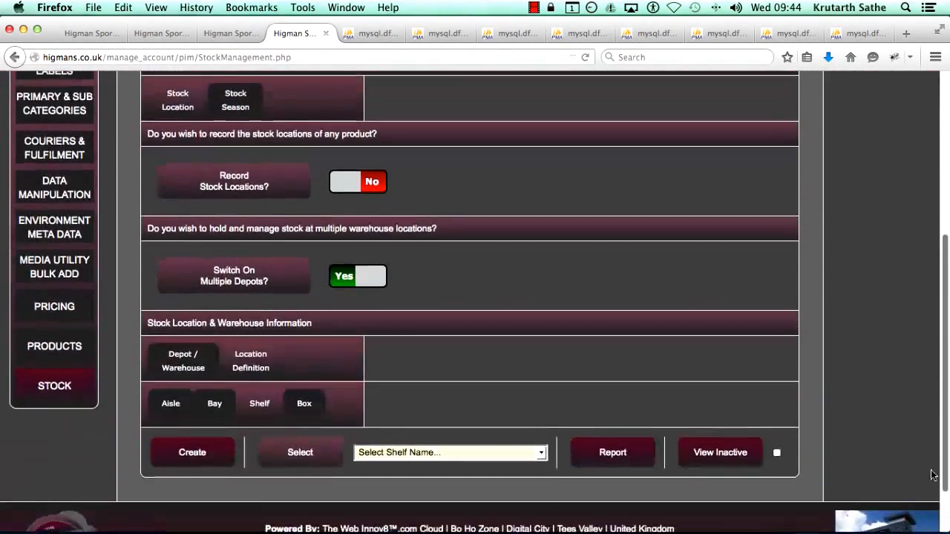
left_click(645, 421)
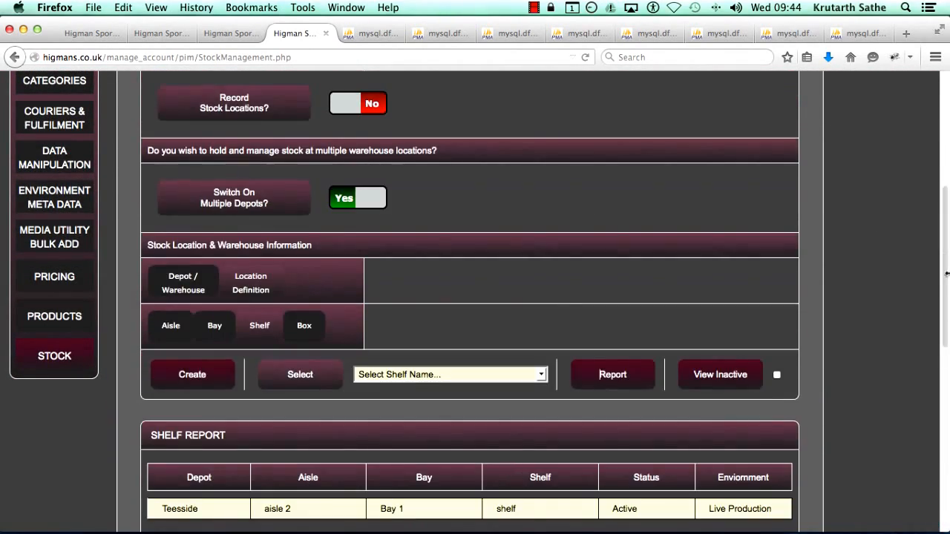
scroll(928, 356, "down", 10)
scroll(937, 407, "up", 5)
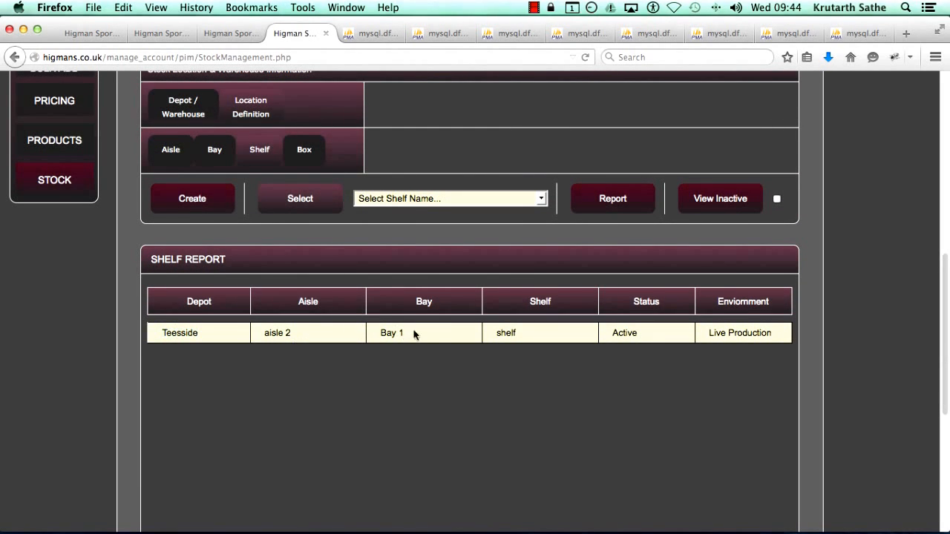
Start a new box record and enter "box1" as its box name
scroll(947, 325, "up", 2)
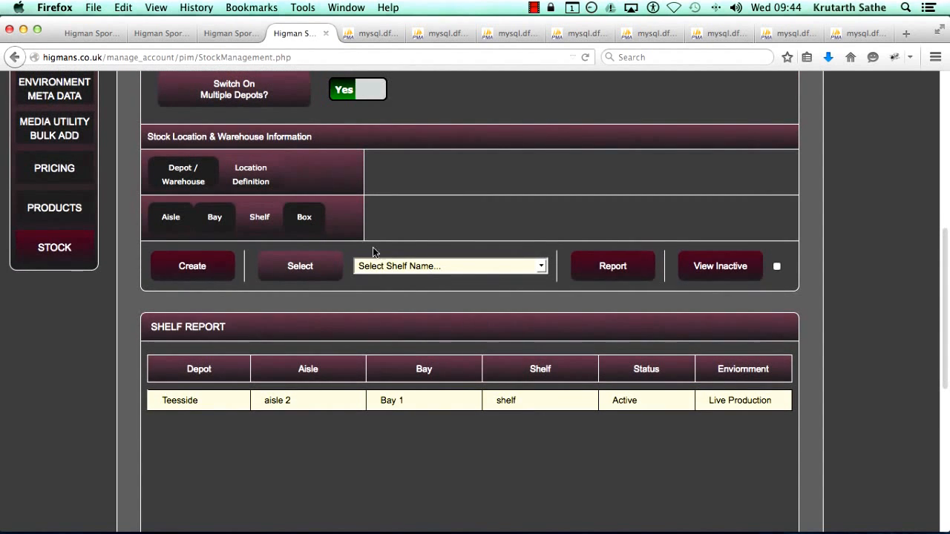
left_click_drag(334, 232, 268, 240)
left_click(302, 221)
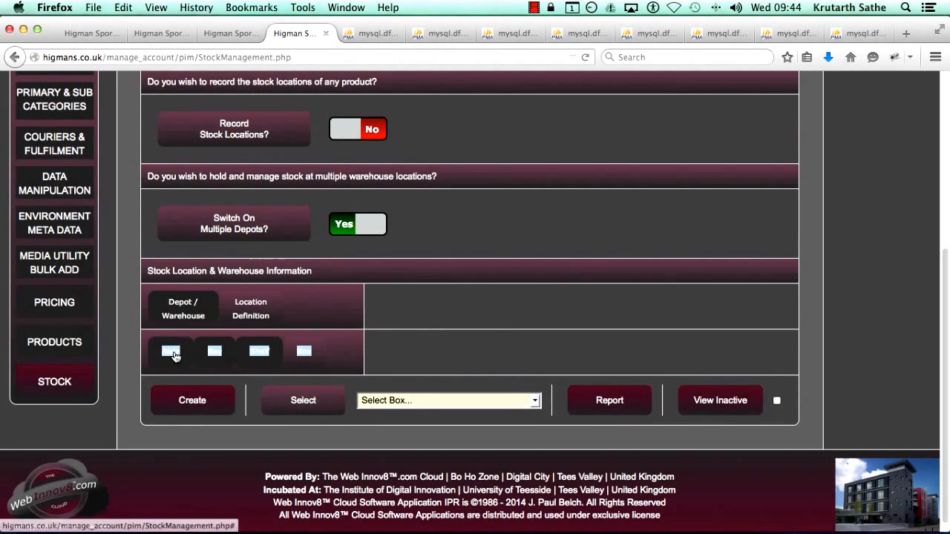
left_click(184, 392)
scroll(307, 385, "down", 5)
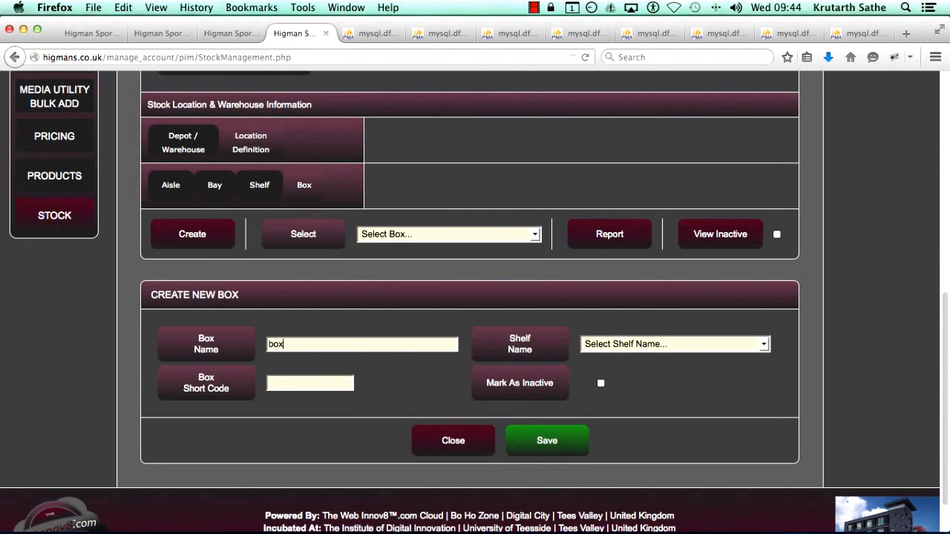
Assign the new box to the shelf in Bay 1, aisle 2 of Teesside, set its short code to "box1" and save it
left_click(605, 345)
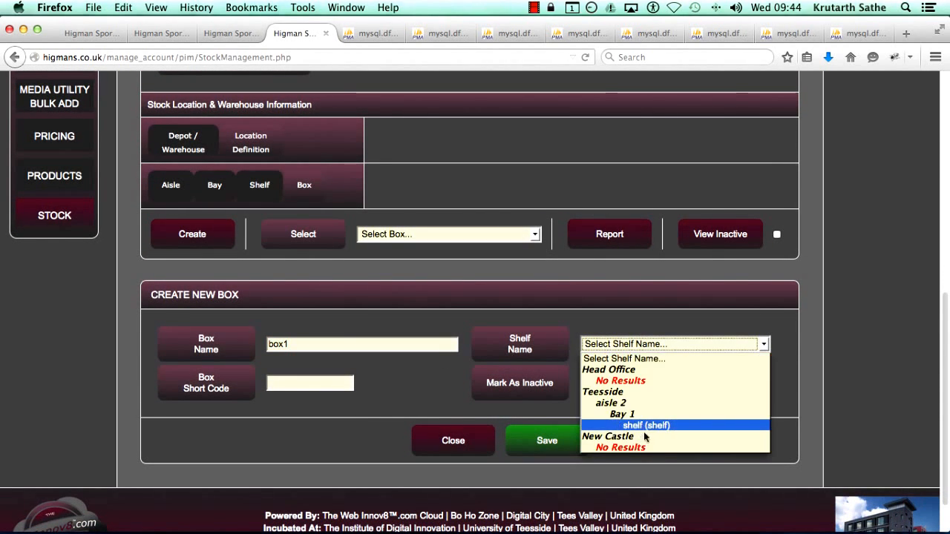
left_click(645, 426)
left_click(312, 383)
type("box1")
left_click(567, 439)
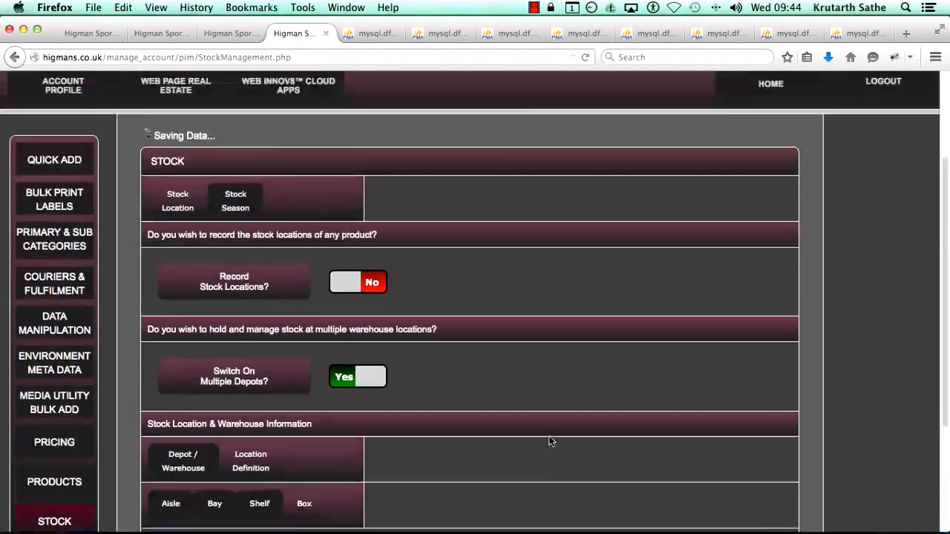
Open the box report and review the depot, aisle, bay, shelf and status recorded for box1
scroll(727, 486, "down", 9)
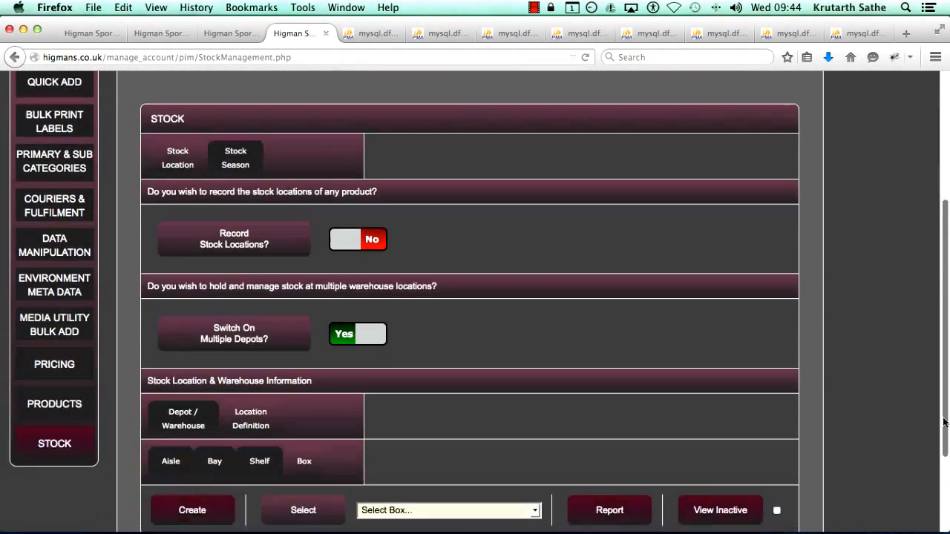
left_click(582, 392)
scroll(256, 350, "down", 4)
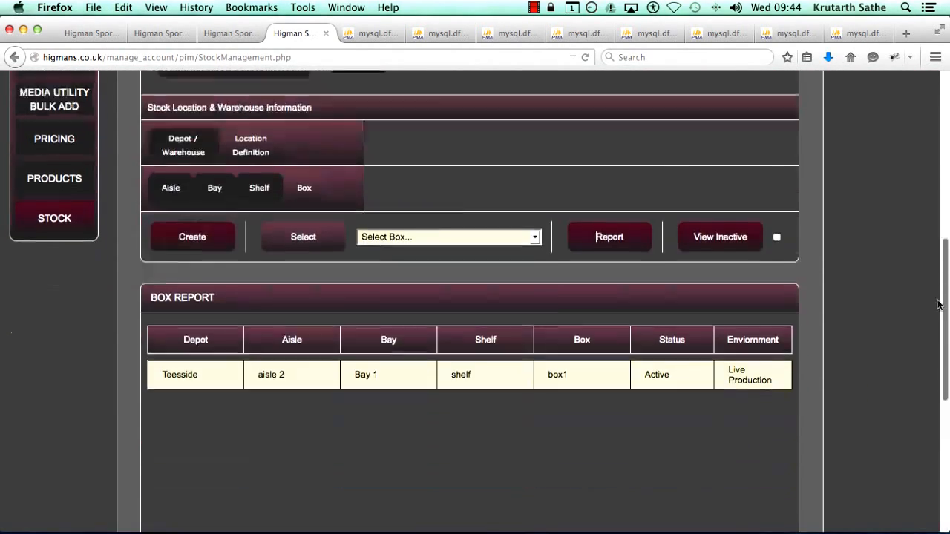
double_click(201, 249)
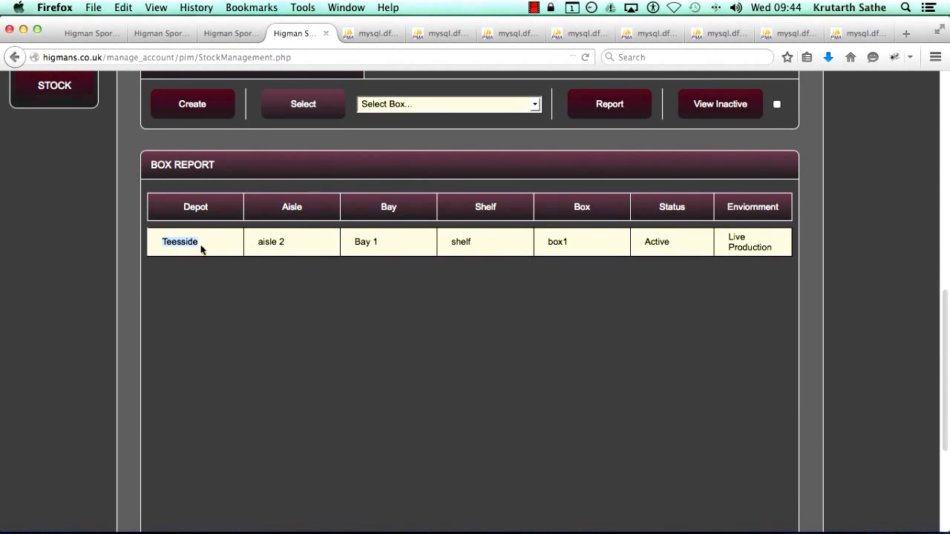
left_click(330, 250)
Go to the aisle records and turn off the inactive view so that active aisles can be selected
left_click_drag(947, 288, 947, 197)
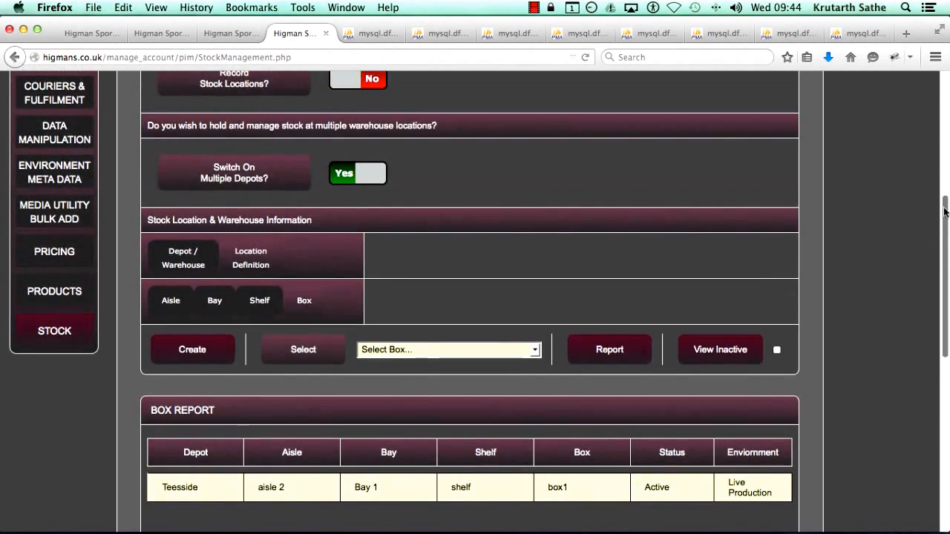
left_click(159, 313)
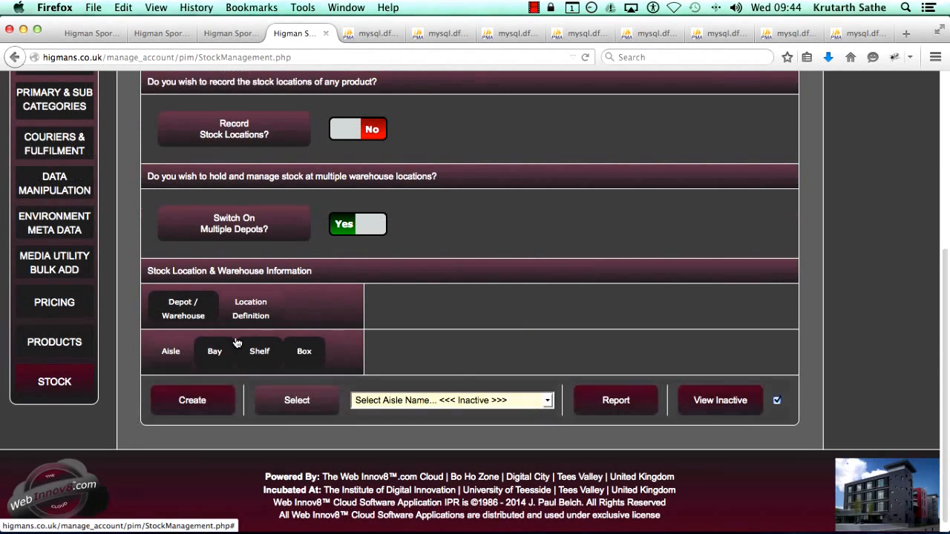
left_click(385, 401)
left_click(314, 417)
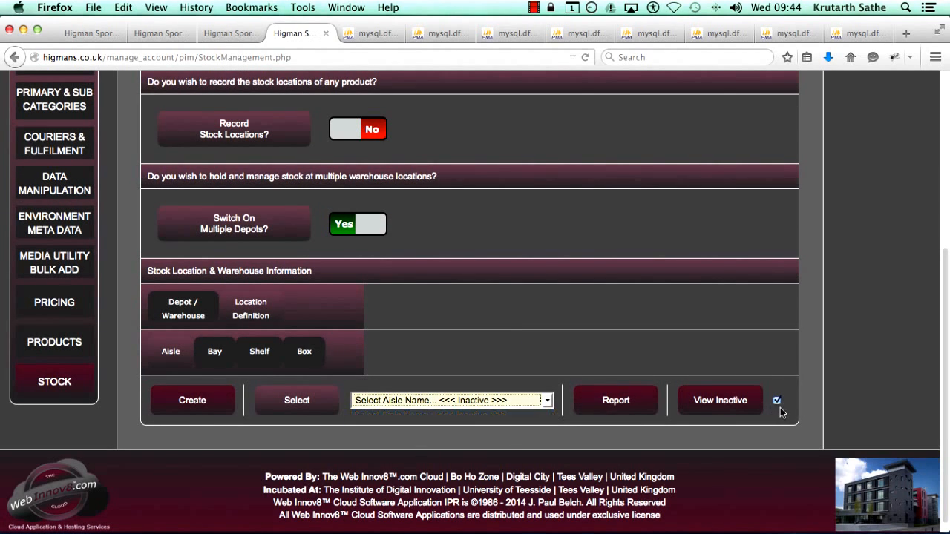
left_click(776, 400)
Open the aisle 2 record and review its name, short code, depot and inactive setting
left_click(481, 401)
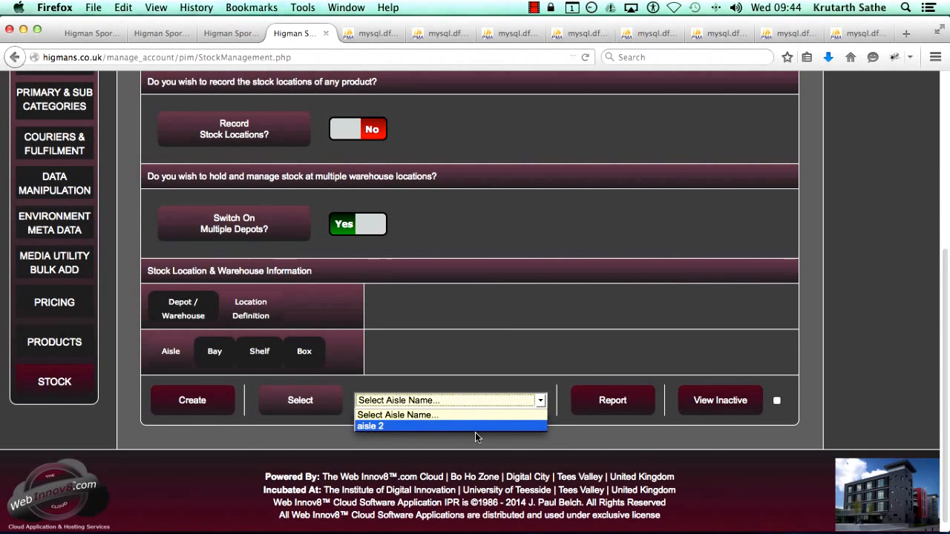
left_click(476, 433)
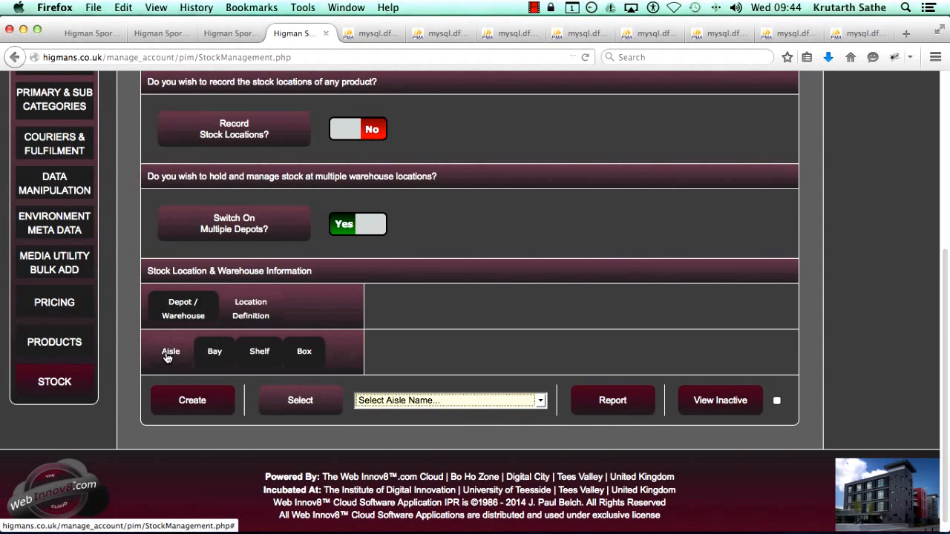
left_click(382, 401)
left_click(380, 426)
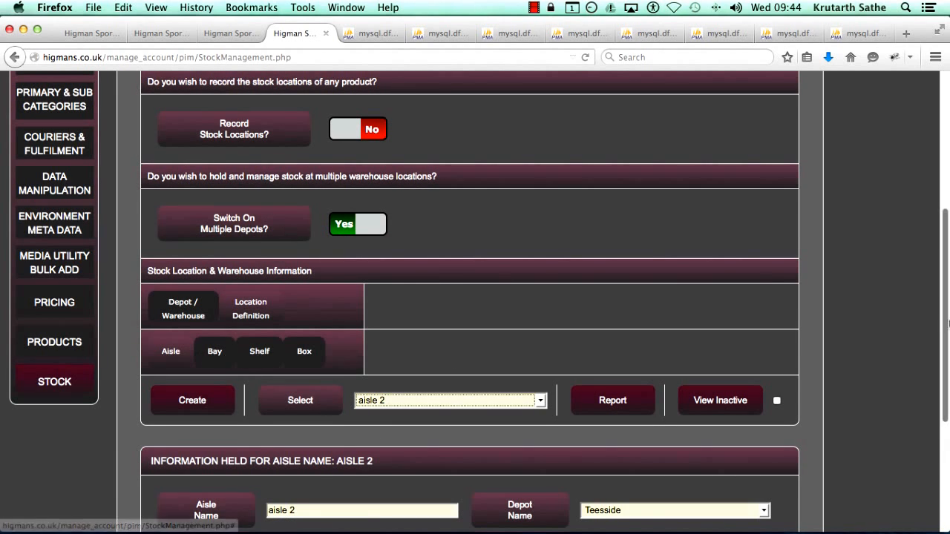
left_click_drag(943, 311, 942, 318)
scroll(944, 321, "down", 5)
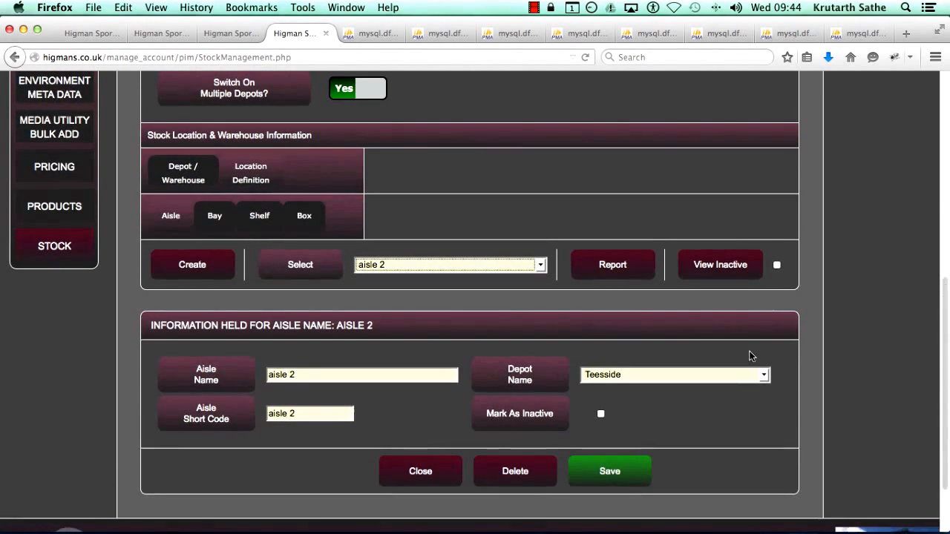
Run the aisle report and examine the depot, short code and status listed for aisle 2
left_click(616, 272)
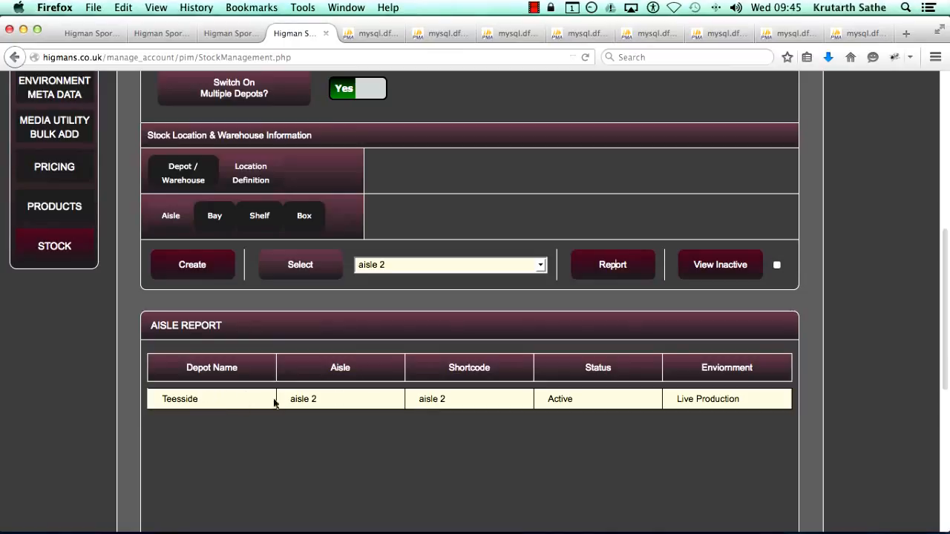
triple_click(307, 398)
left_click(521, 398)
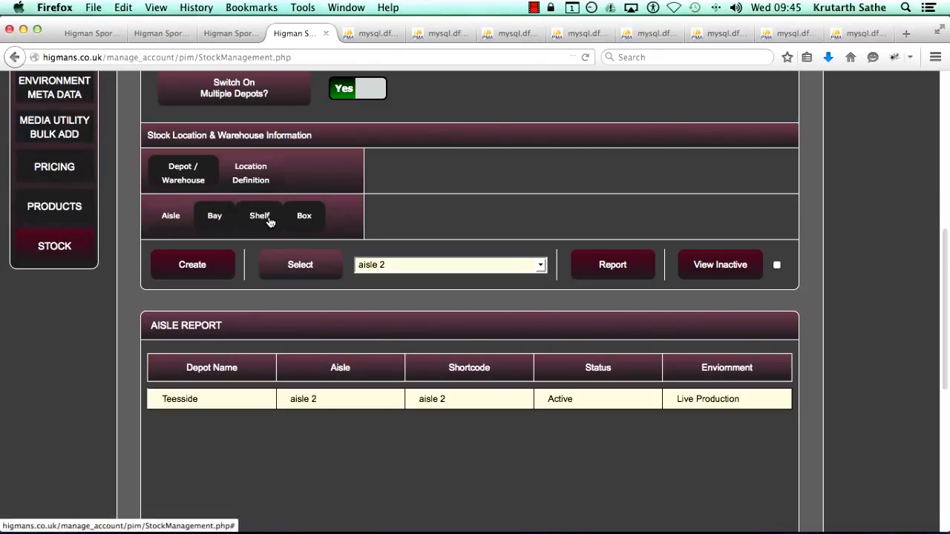
left_click(233, 277)
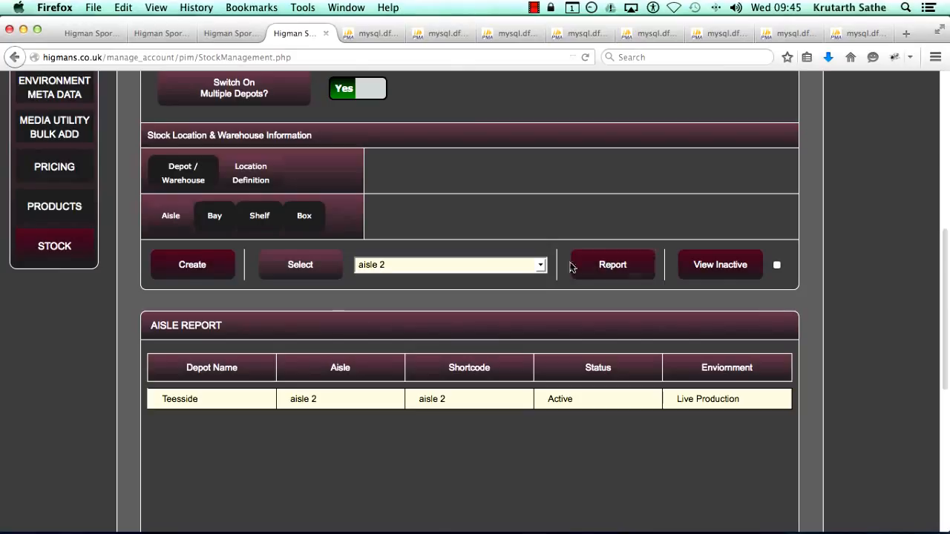
left_click(512, 267)
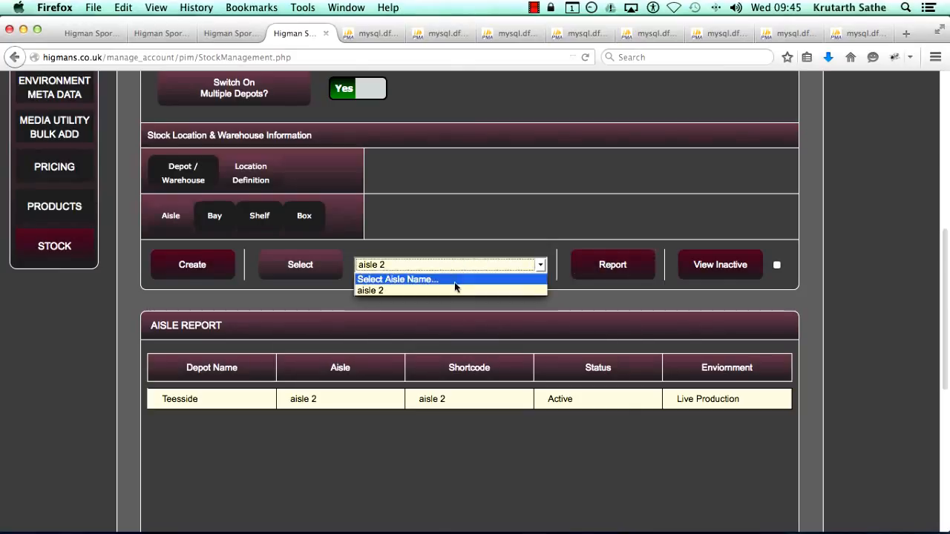
left_click(454, 290)
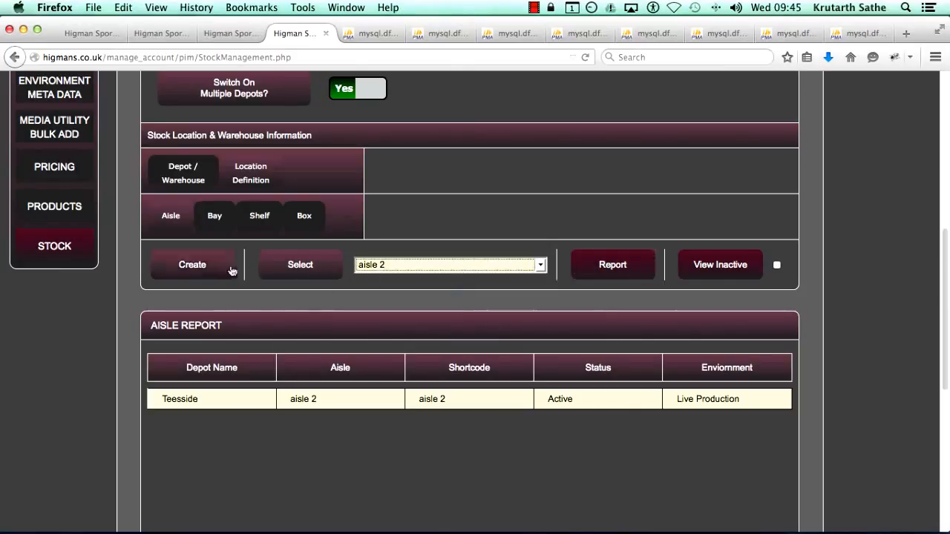
double_click(165, 399)
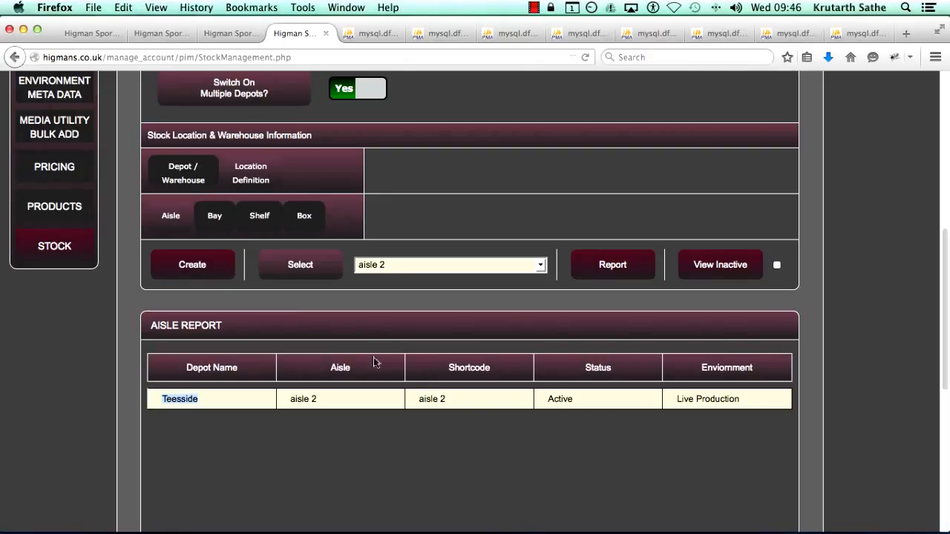
Select the active aisle 2 record under Teesside and delete it, confirming the deletion
left_click(398, 264)
left_click(396, 265)
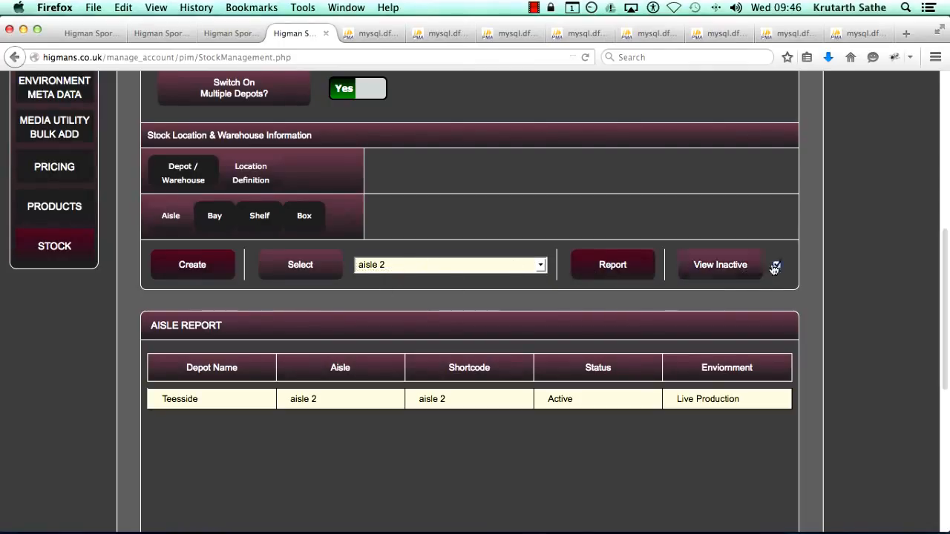
left_click(775, 266)
left_click(490, 266)
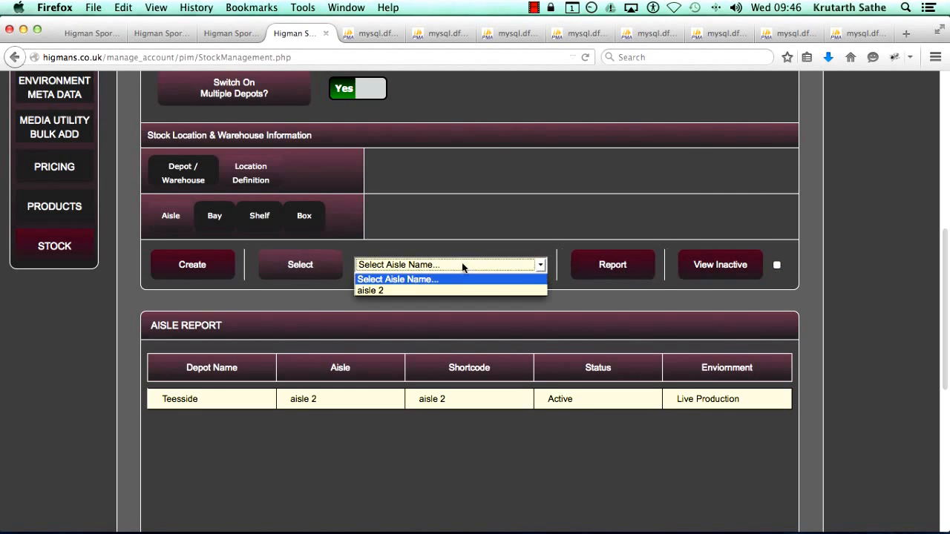
left_click(449, 291)
left_click_drag(946, 318, 944, 402)
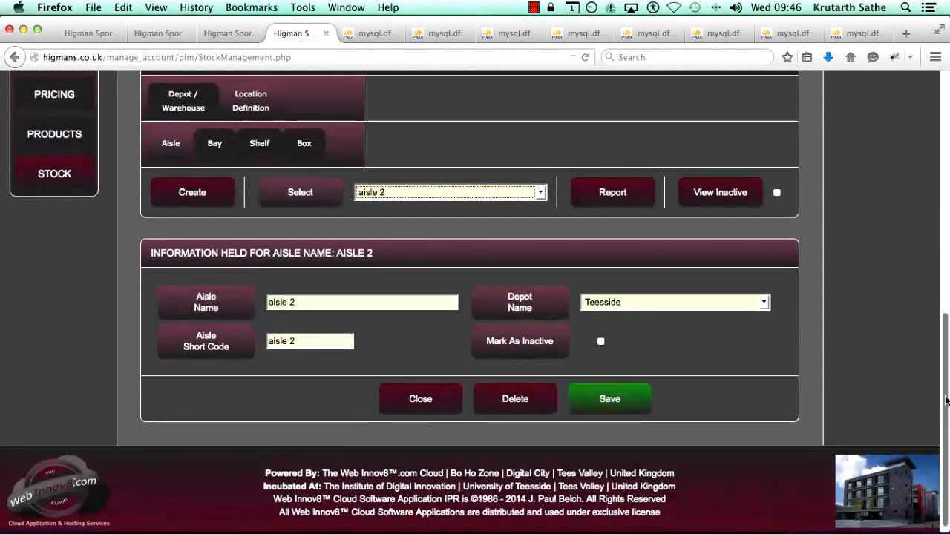
left_click(485, 395)
left_click(431, 327)
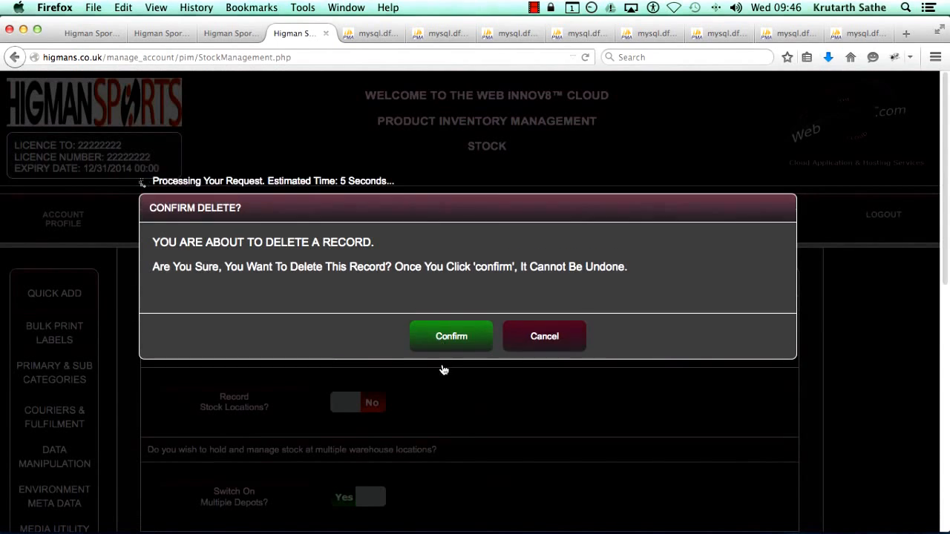
left_click(479, 325)
Open the bay report to check whether any bays remain after the aisle deletion
left_click_drag(946, 321, 946, 478)
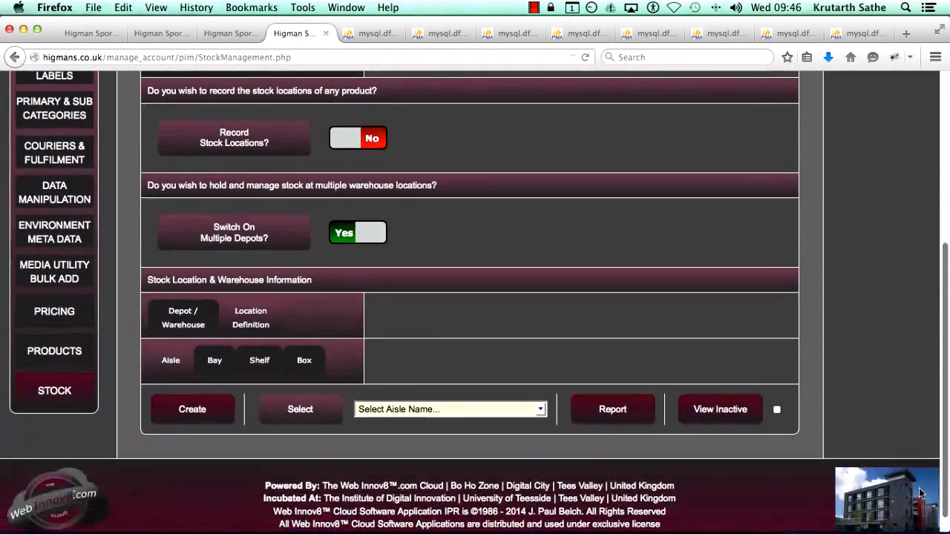
left_click(215, 363)
scroll(948, 311, "down", 1)
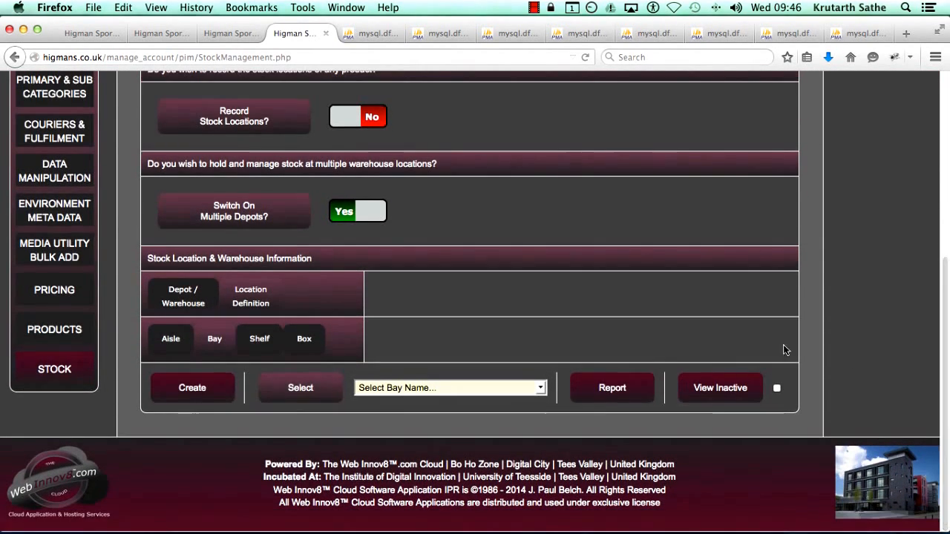
left_click(585, 387)
scroll(948, 273, "down", 2)
scroll(948, 273, "down", 3)
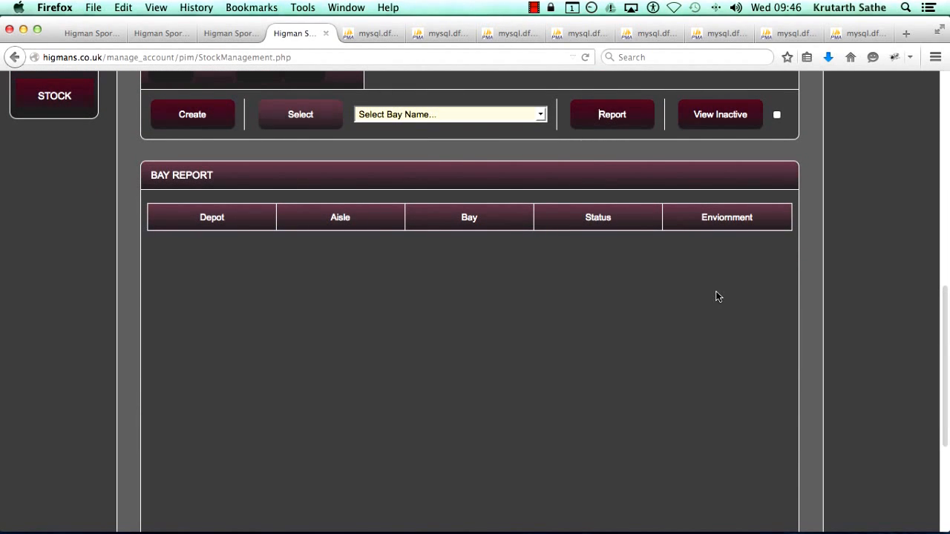
Run the shelf and box reports to check whether records dependent on the deleted aisle remain
scroll(928, 356, "up", 2)
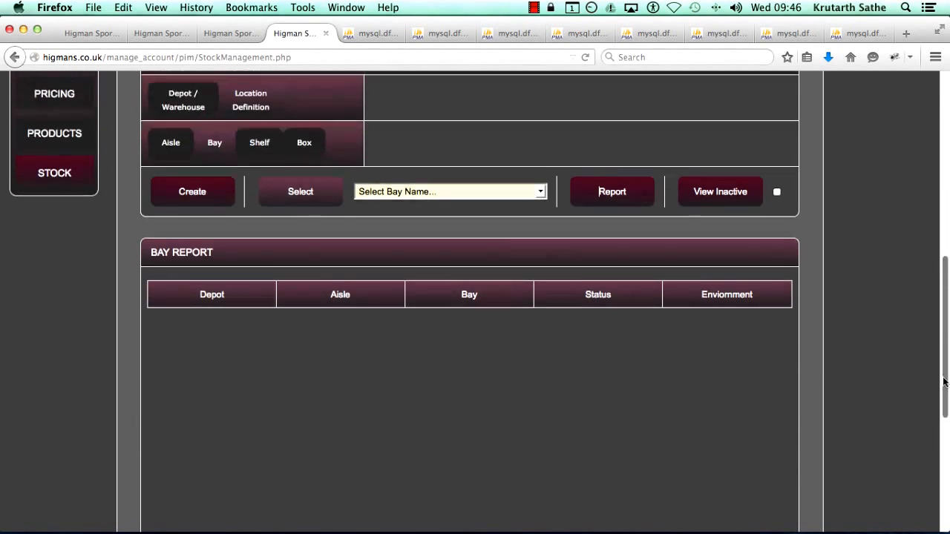
left_click(242, 170)
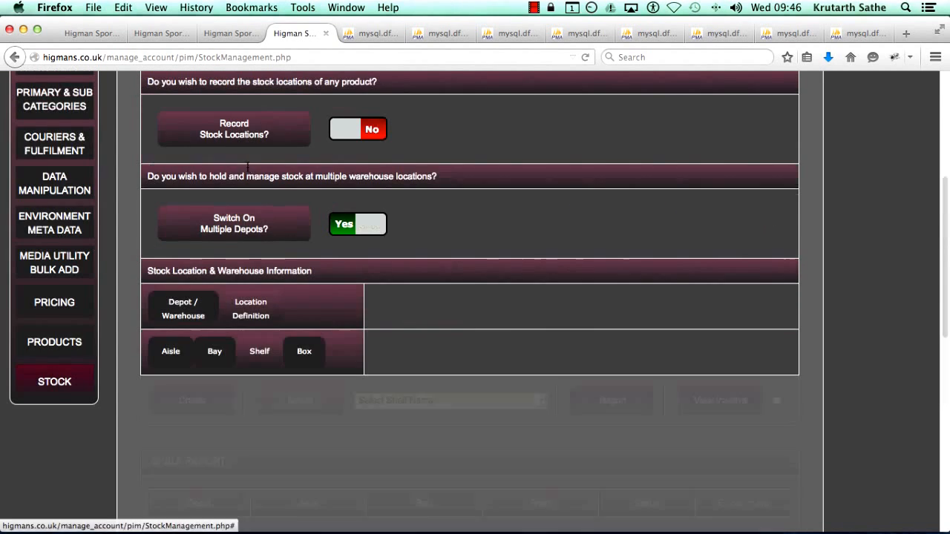
scroll(945, 310, "down", 4)
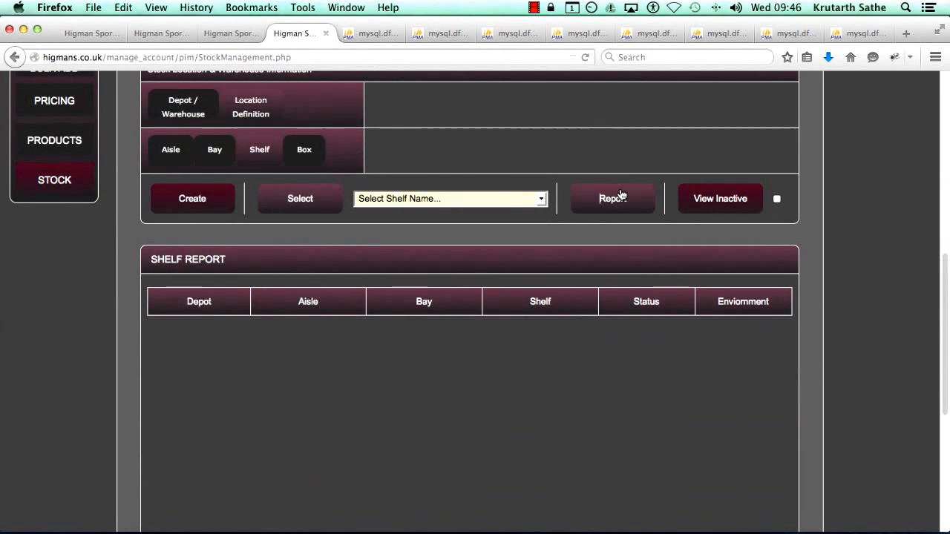
left_click(300, 150)
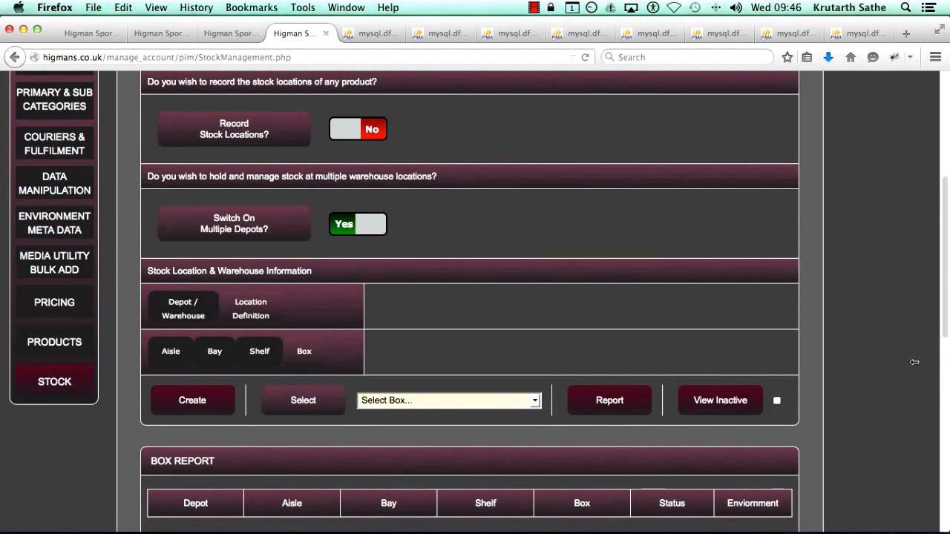
scroll(925, 371, "down", 6)
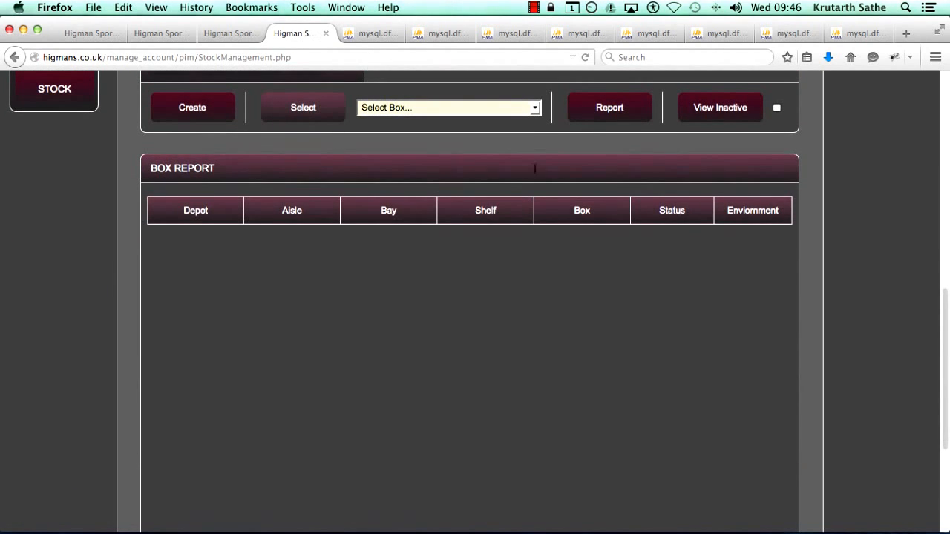
Open the depot and warehouse settings to view the on/off switches for each depot
scroll(947, 303, "up", 7)
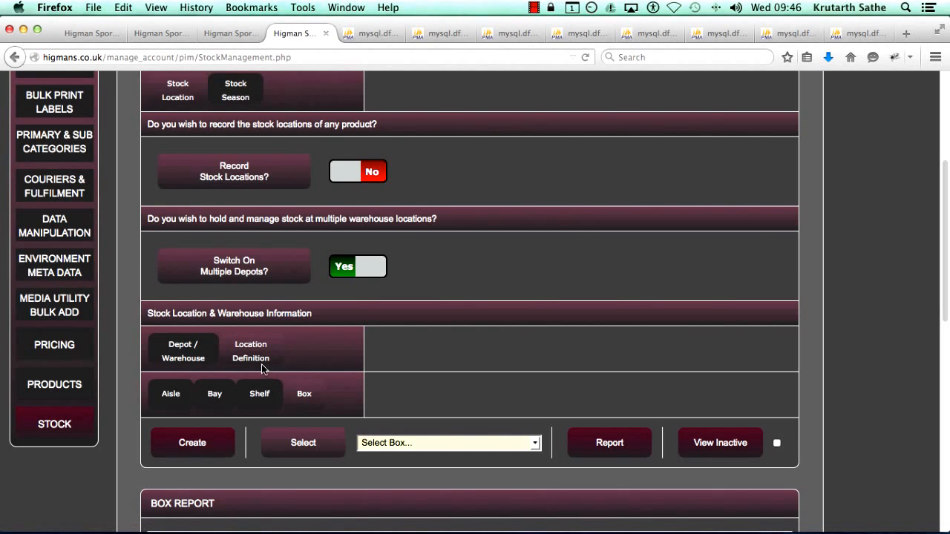
left_click(183, 363)
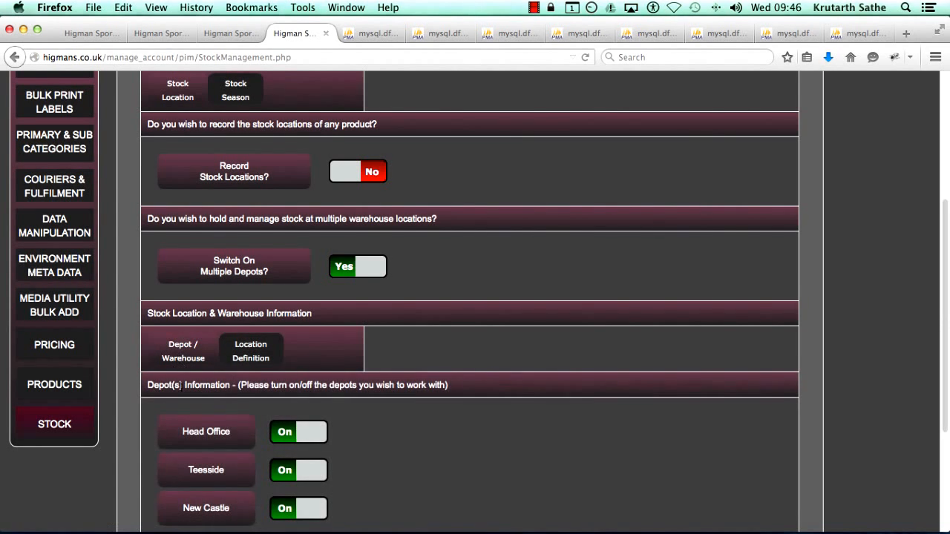
Open the stock season settings and switch on the use of stock seasons
scroll(943, 389, "up", 3)
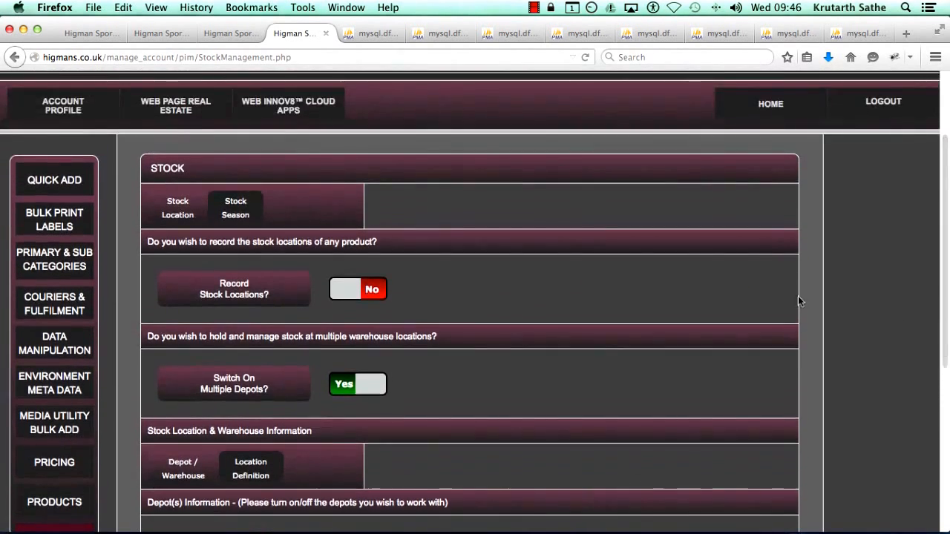
left_click(241, 211)
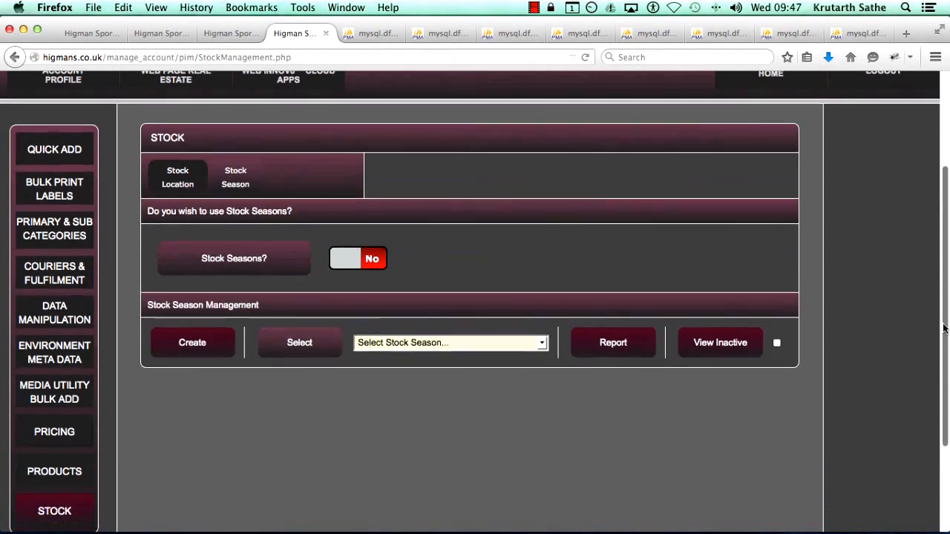
scroll(946, 308, "down", 2)
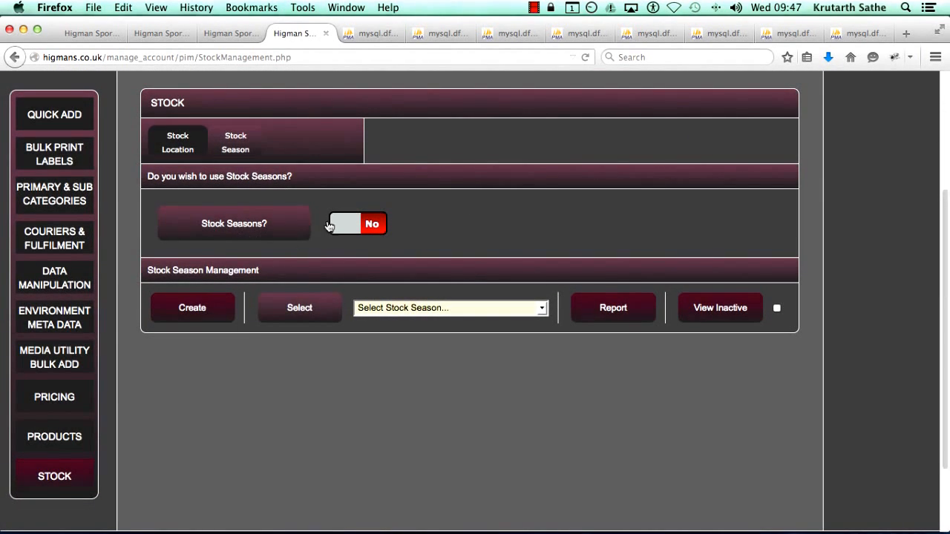
triple_click(235, 232)
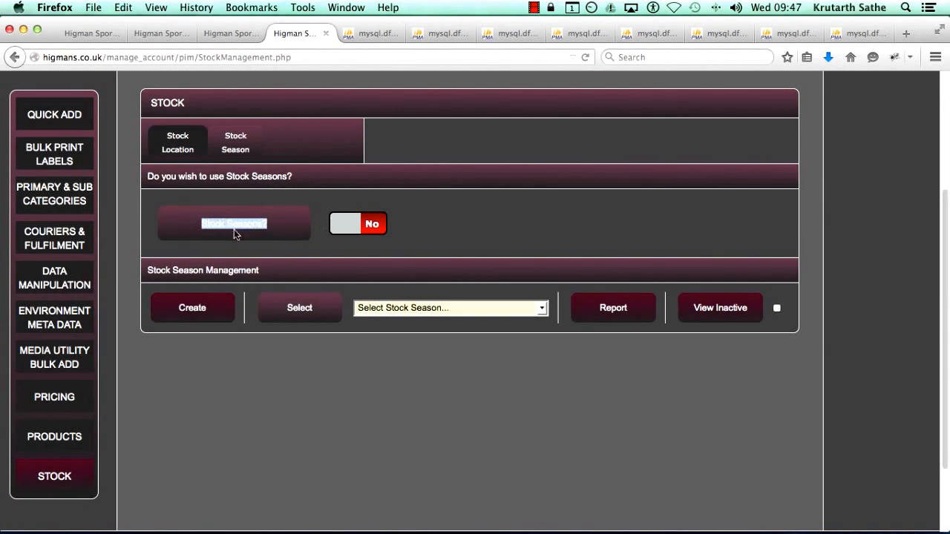
left_click(374, 227)
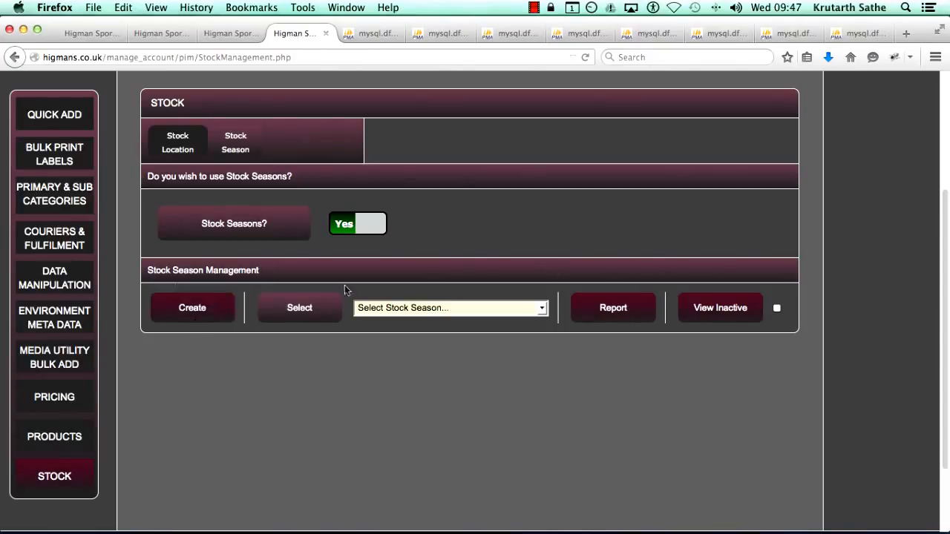
Look at the new-season form, run the stock season report and look through the existing seasons
left_click(214, 306)
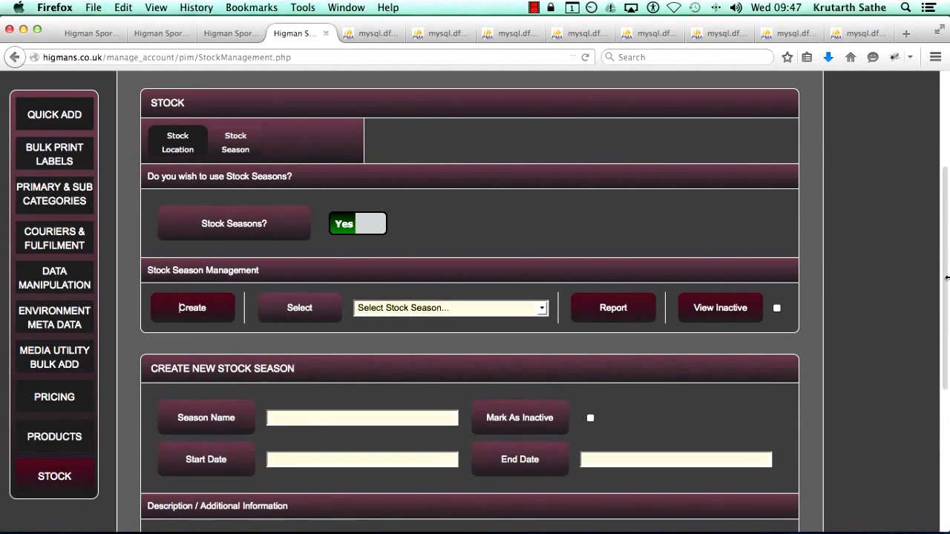
scroll(561, 218, "down", 3)
left_click(613, 172)
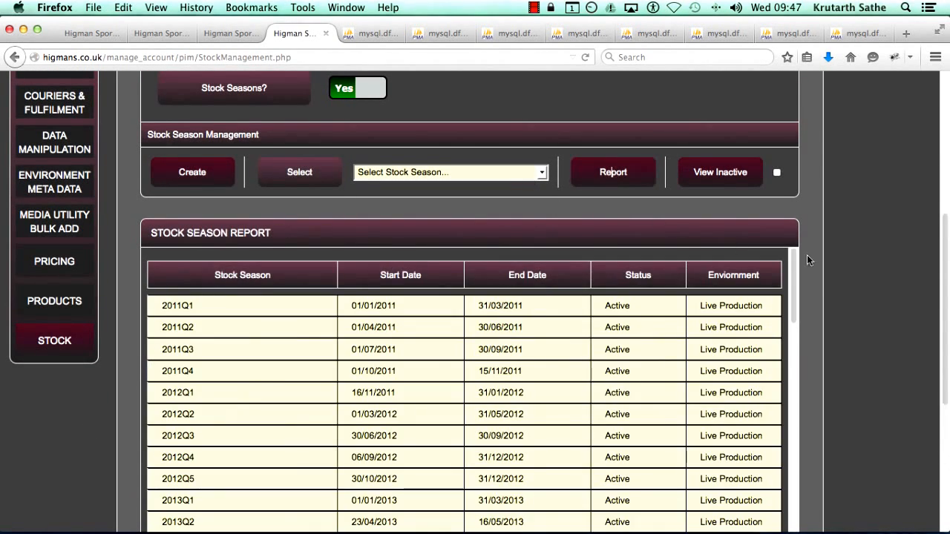
scroll(941, 288, "down", 2)
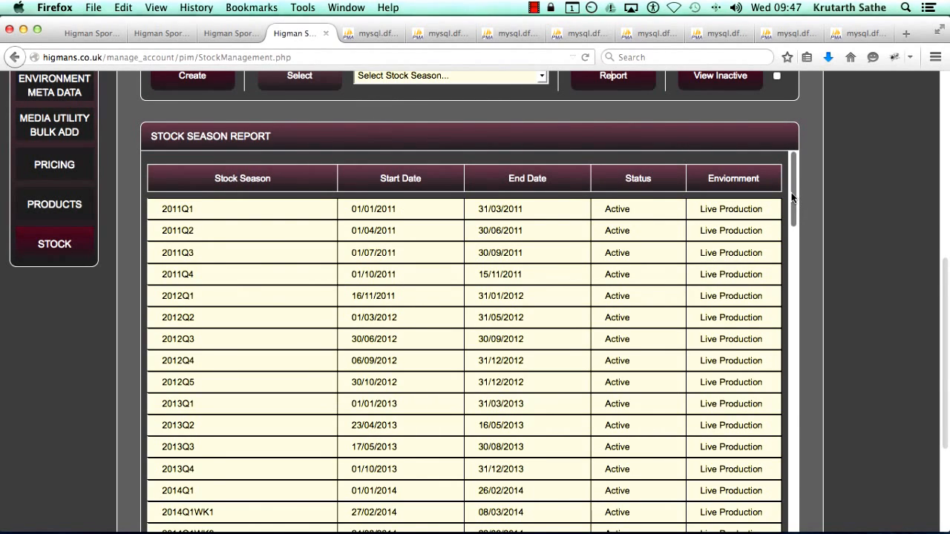
left_click_drag(792, 196, 770, 166)
left_click_drag(941, 284, 942, 233)
Start a new stock season named "Test Feb 2015" and copy its name
left_click(192, 193)
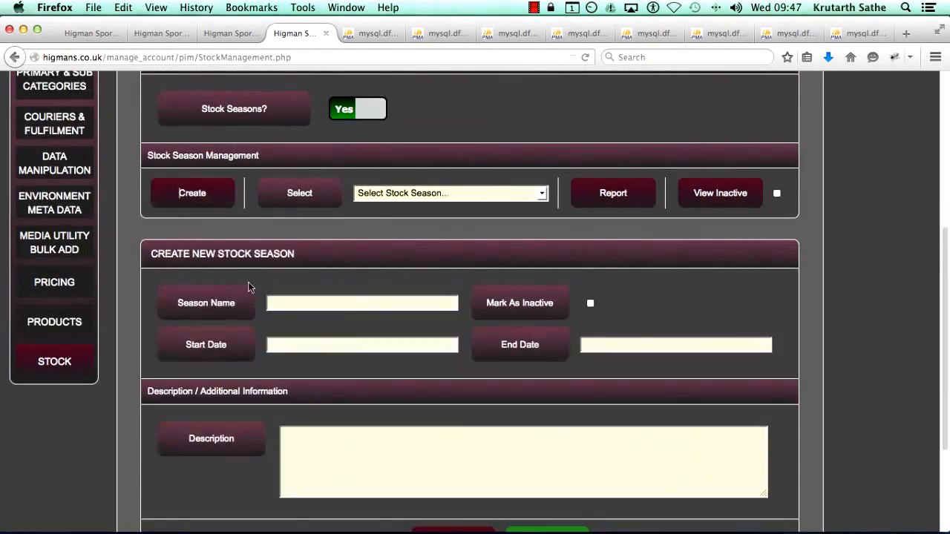
left_click(306, 298)
type("test1")
key("super+a")
type("Feb")
key("super+a")
key("Left")
type("Test")
key("super+a")
key("Right")
type("2")
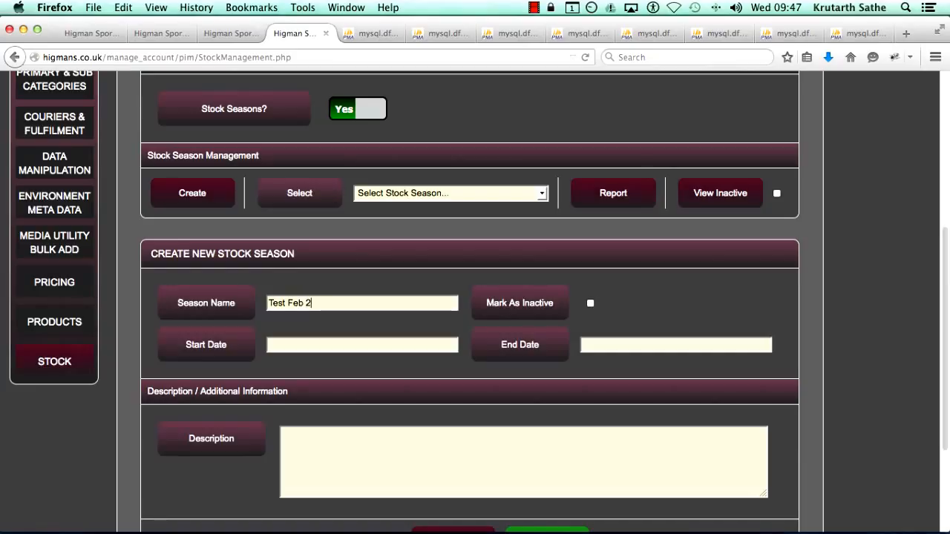
type("015")
key("super+a")
key("super+c")
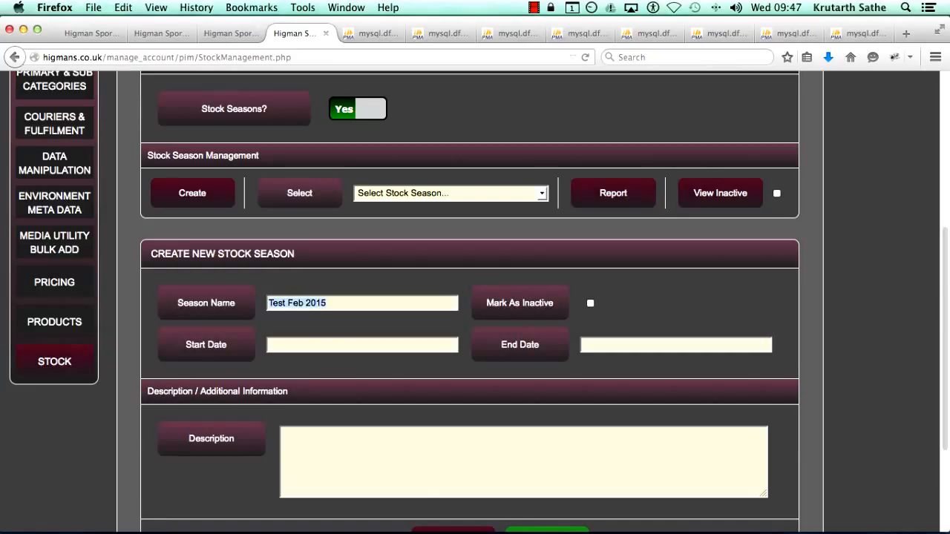
Set the new season's start date to 01/10/2014 and its end date to 16/10/2014
left_click(329, 343)
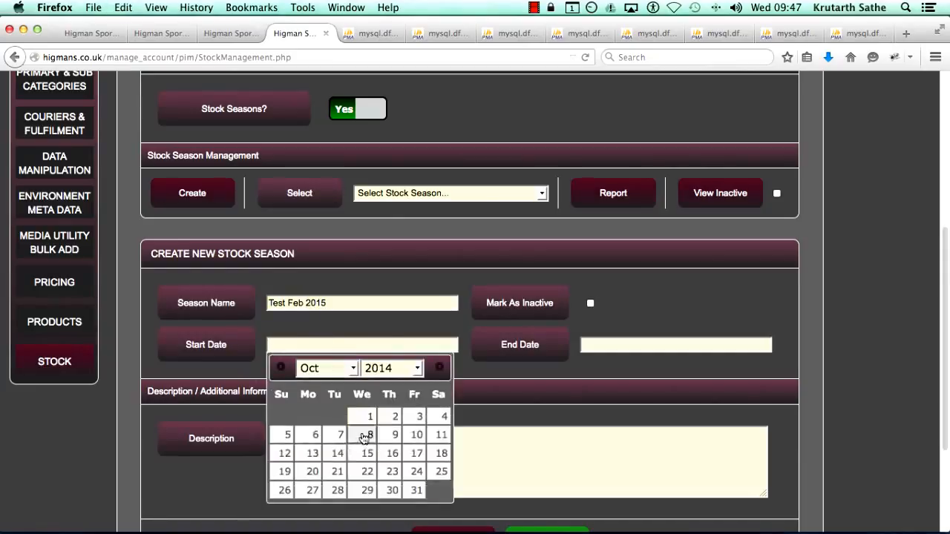
left_click(362, 420)
left_click(630, 346)
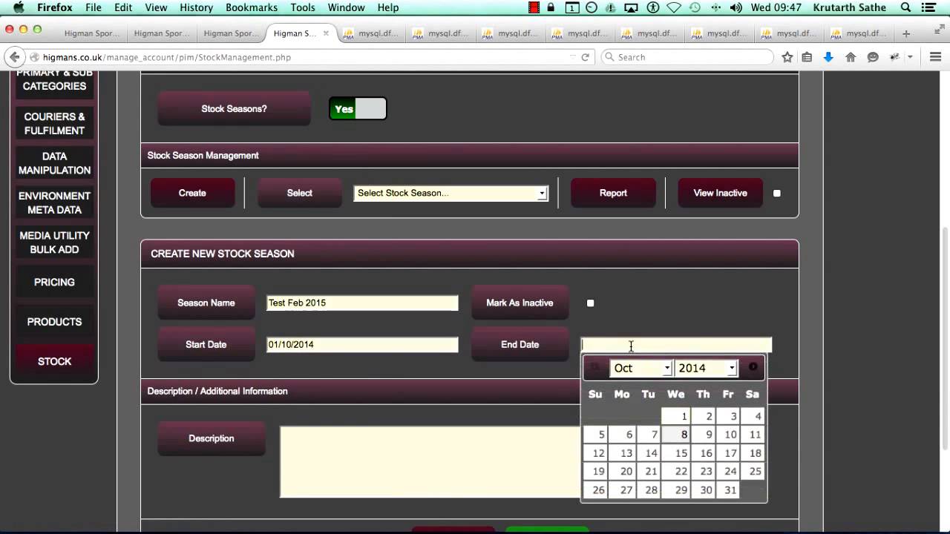
left_click(706, 455)
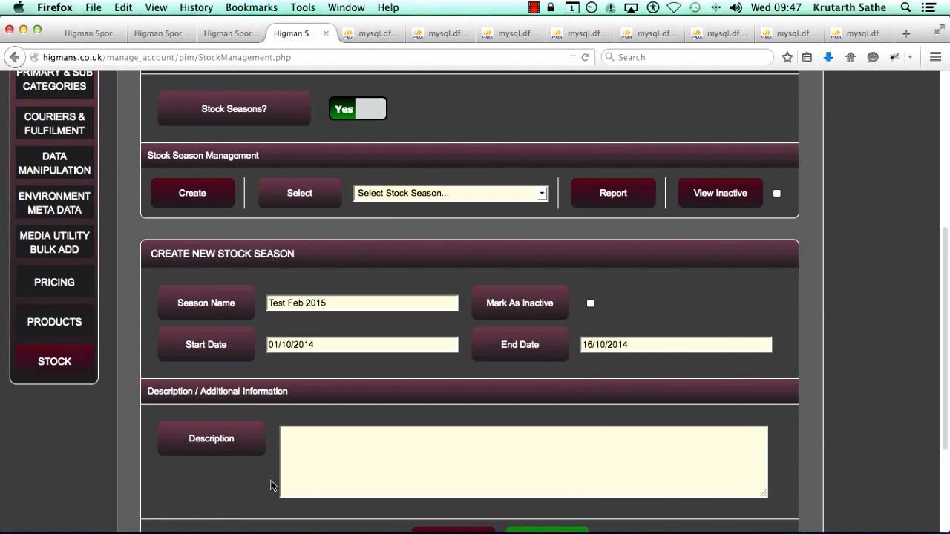
Paste "Test Feb 2015" as the new season's description and save the record
key("super+v")
scroll(520, 430, "down", 3)
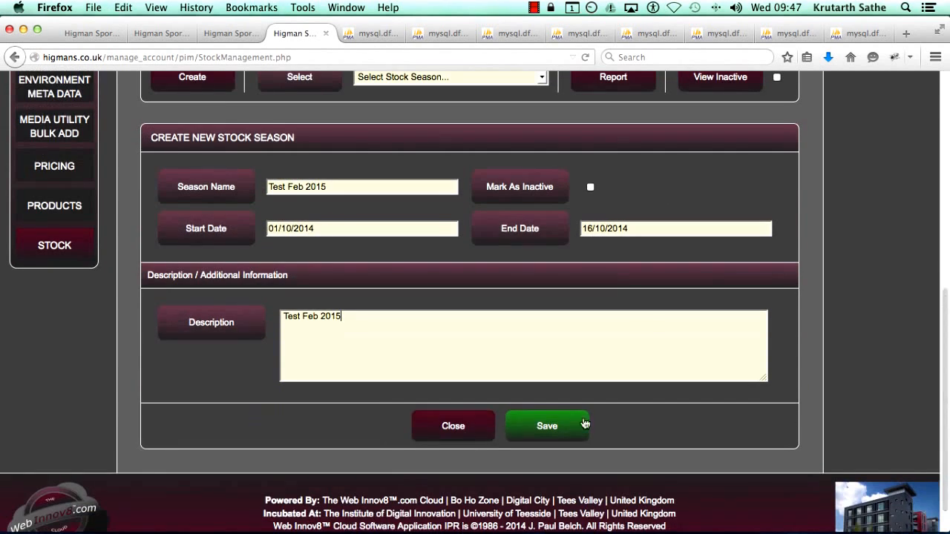
left_click(540, 424)
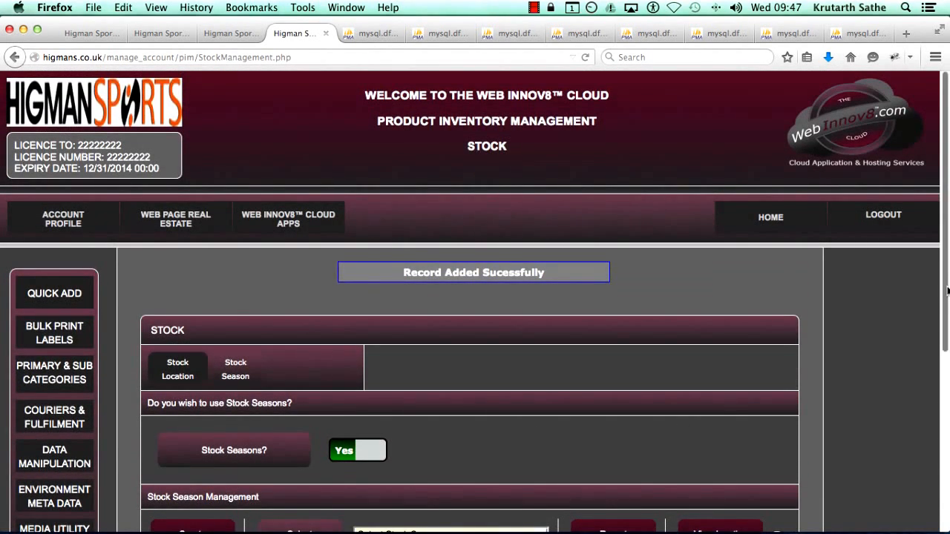
Run the stock season report, find "Test Feb 2015" in it and close the report
left_click_drag(941, 289, 942, 382)
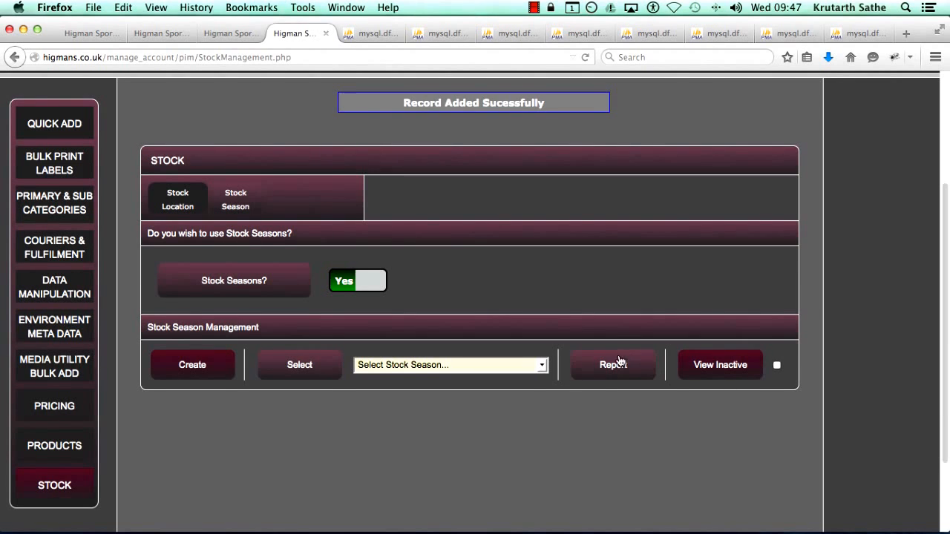
left_click(610, 363)
key("super+f")
key("super+v")
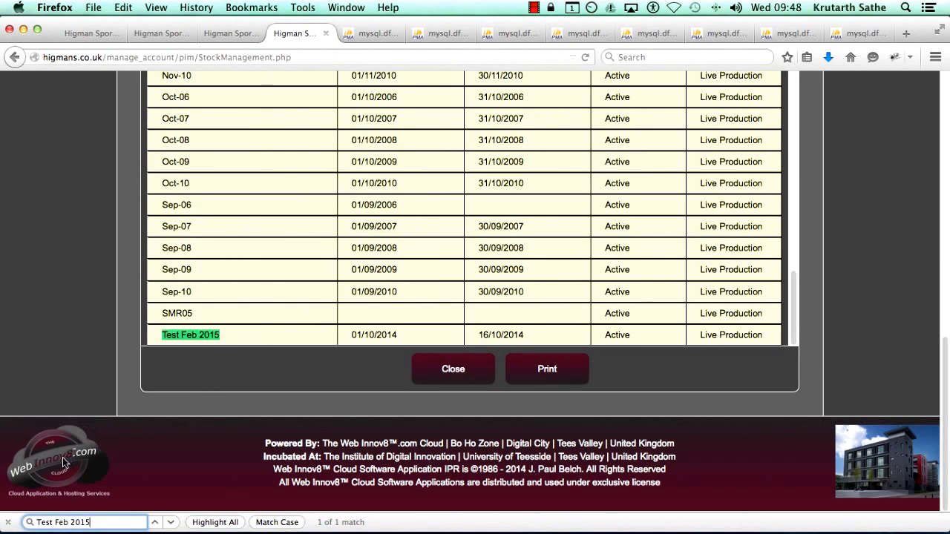
left_click(9, 522)
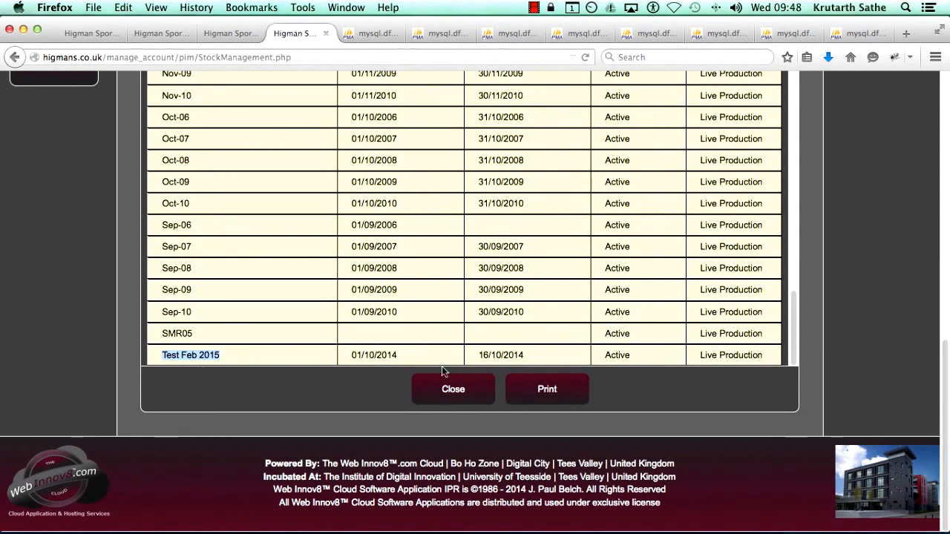
left_click(447, 392)
scroll(445, 297, "up", 2)
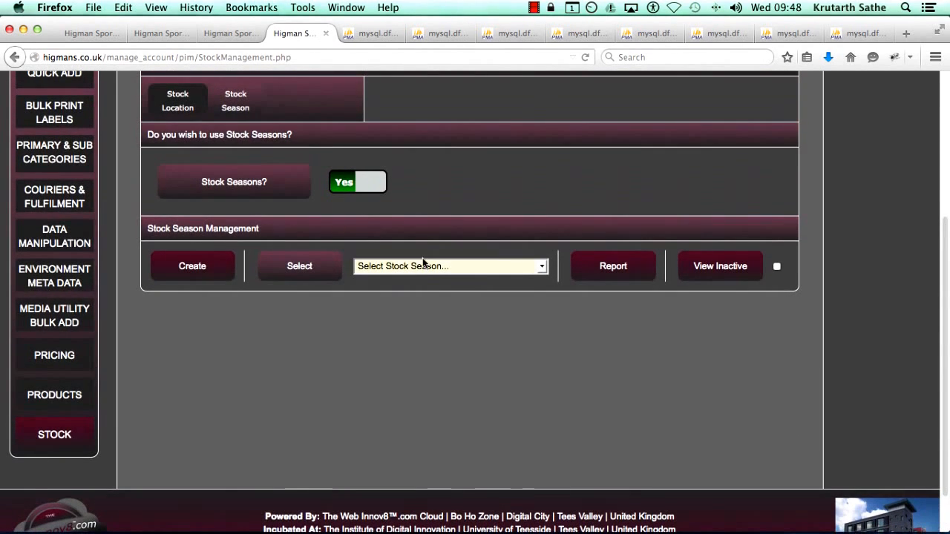
Select the Test Feb 2015 season, change its name to "Test Feb 2015 001" and copy the new name
left_click(427, 268)
key("t")
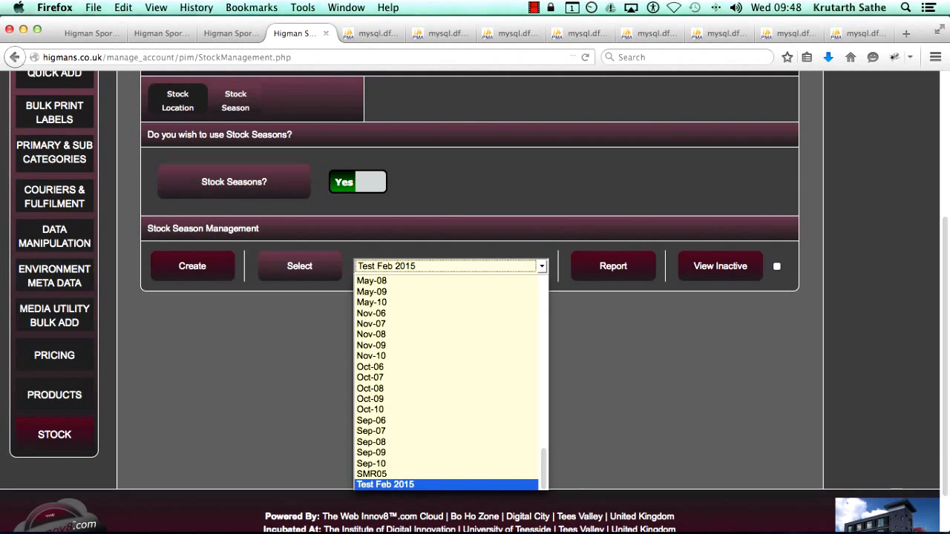
key("Return")
left_click(342, 373)
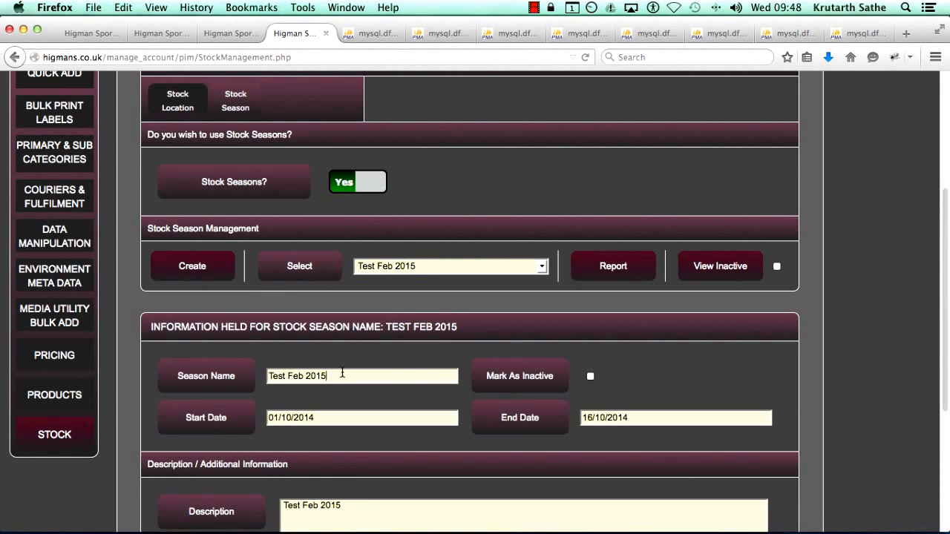
type("001")
key("super+a")
key("super+c")
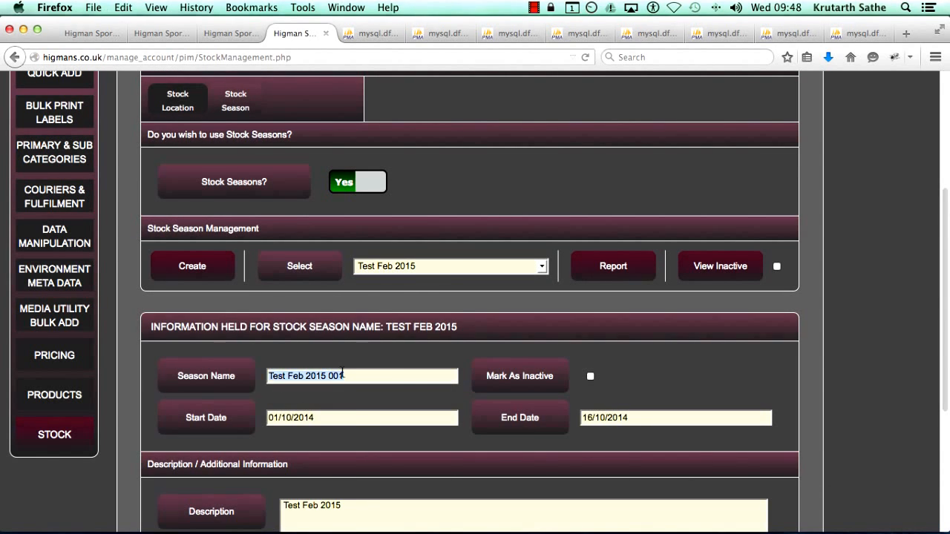
Change the selected season's start date to 09/10/2014 and its end date to 23/10/2014
left_click(356, 420)
left_click(396, 343)
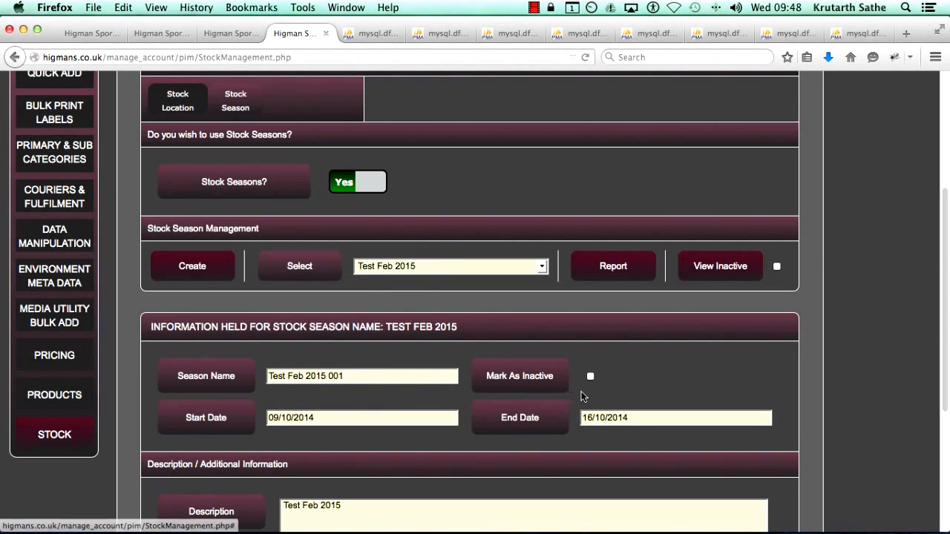
left_click(616, 417)
left_click(711, 382)
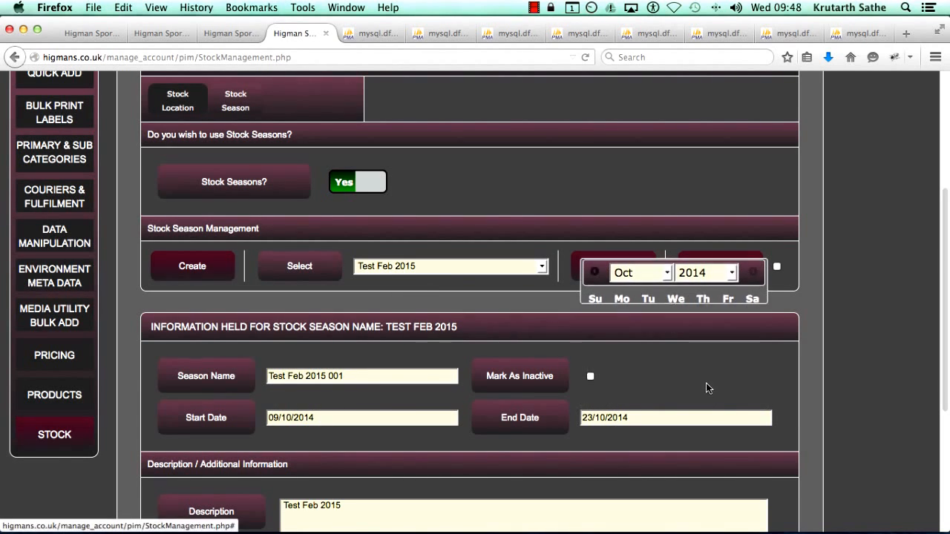
Replace the season's description with "Test Feb 2015 001" and save the edited record
scroll(659, 478, "down", 3)
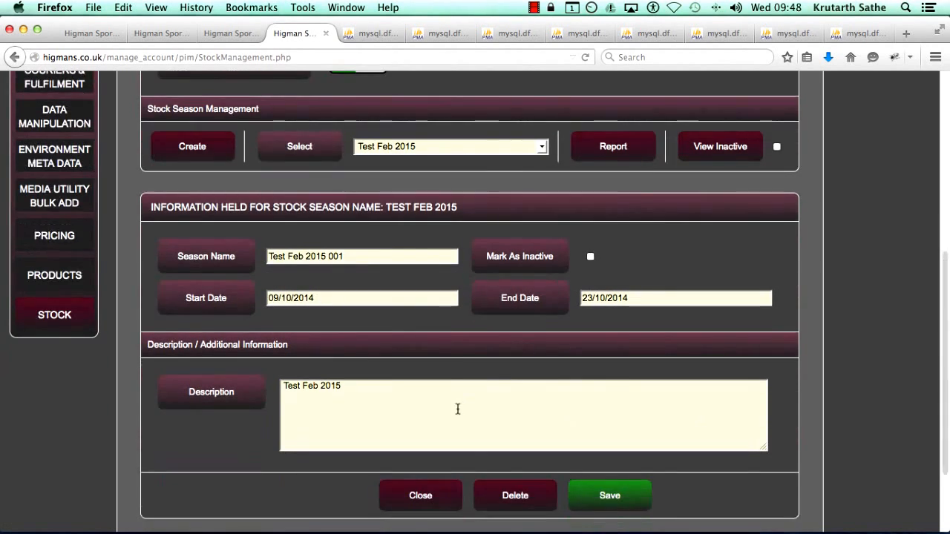
left_click(461, 426)
key("super+a")
key("super+v")
left_click(582, 505)
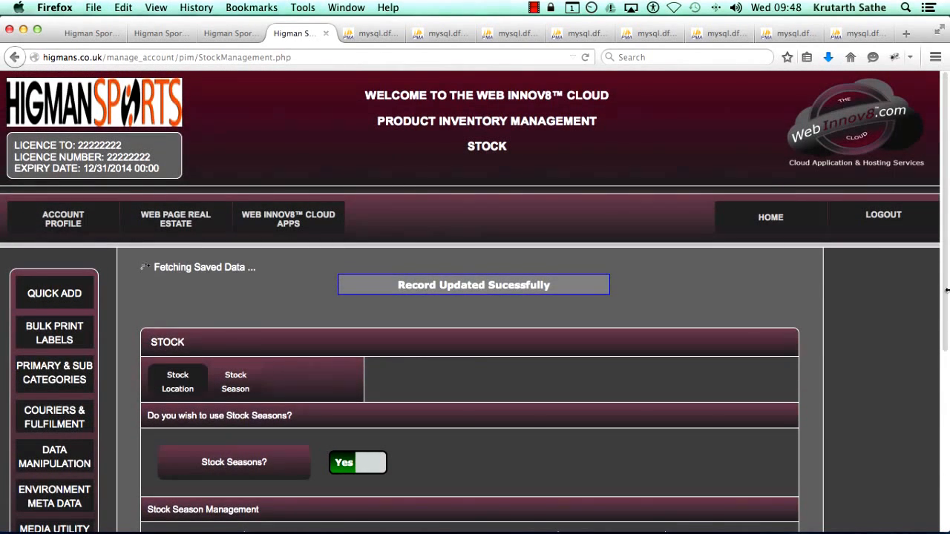
Review the saved season record, search the stock season report for "Test Feb 2015 001" and close the report
left_click_drag(946, 293, 943, 317)
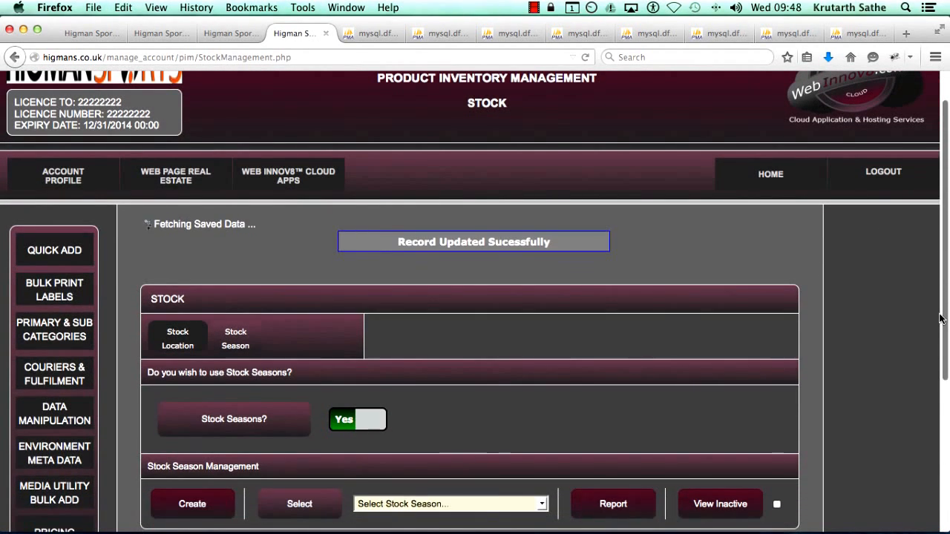
left_click_drag(947, 237, 944, 393)
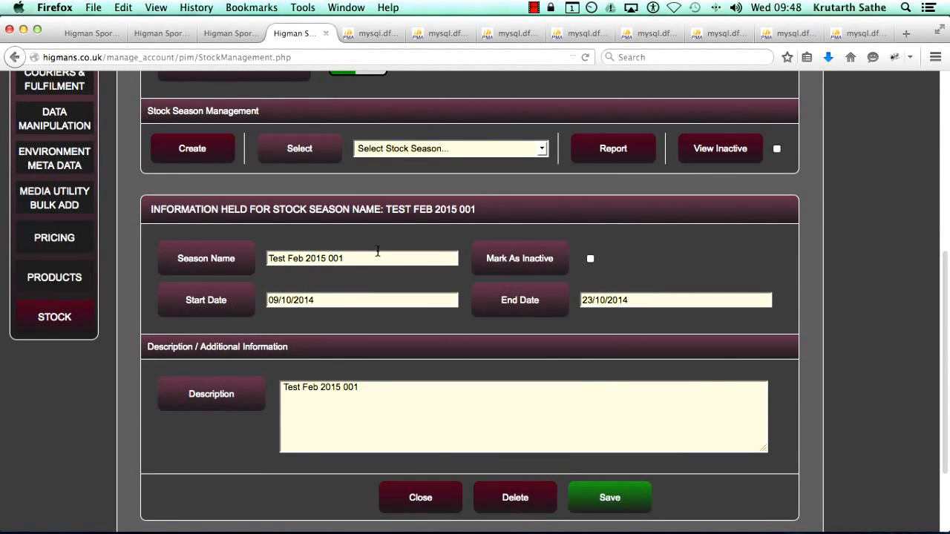
left_click_drag(371, 260, 272, 257)
key("super+c")
left_click(386, 412)
left_click(621, 152)
key("super+f")
key("super+v")
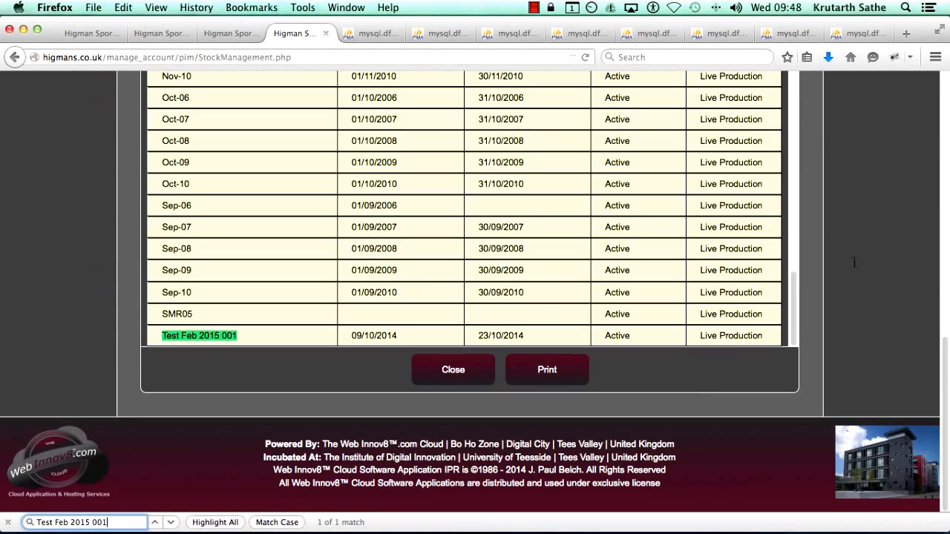
left_click_drag(158, 338, 259, 340)
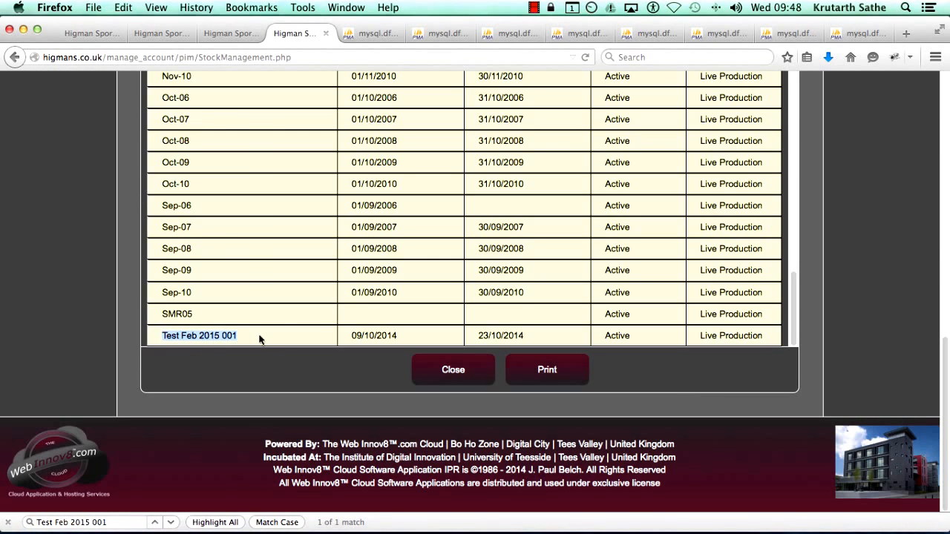
left_click(453, 371)
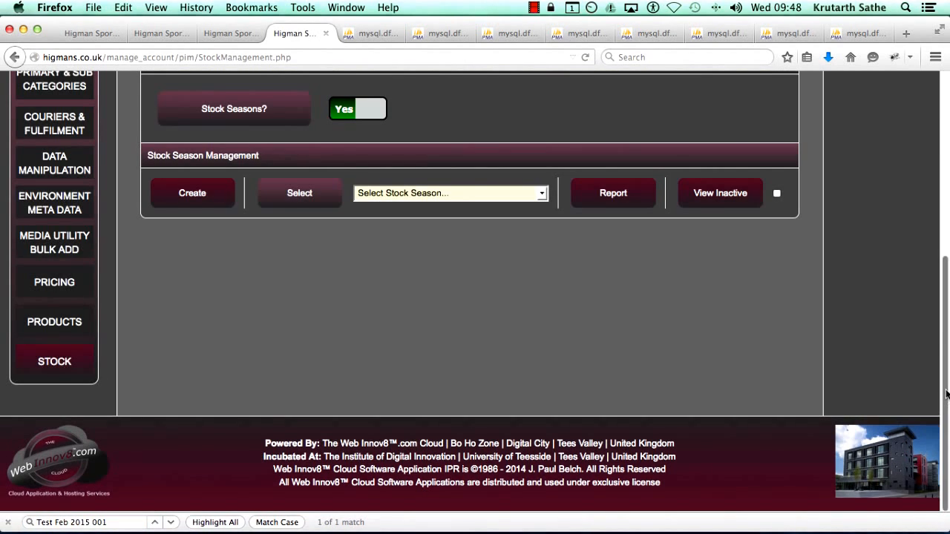
Select the Test Feb 2015 001 season and delete it, confirming the deletion
scroll(943, 363, "up", 2)
left_click(424, 239)
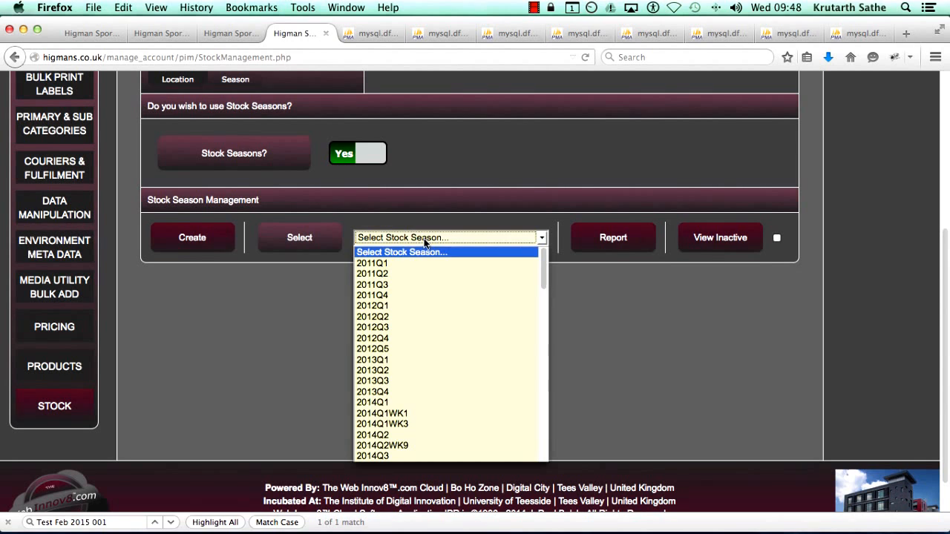
key("t")
key("Return")
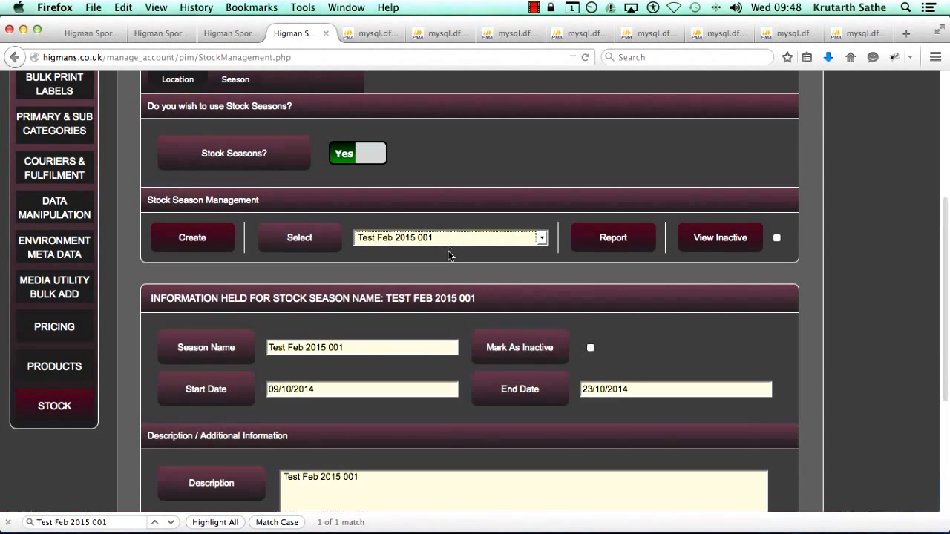
left_click_drag(946, 359, 945, 438)
left_click(526, 440)
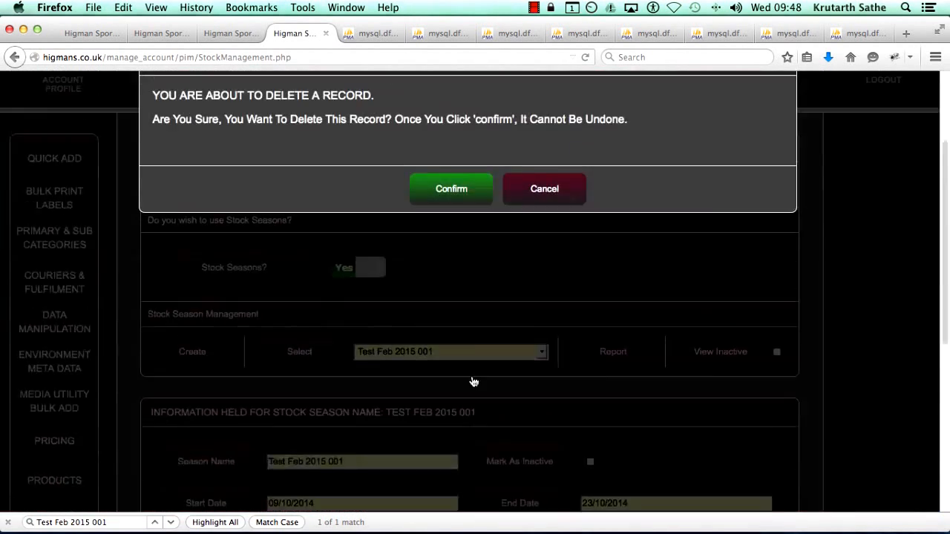
left_click(454, 321)
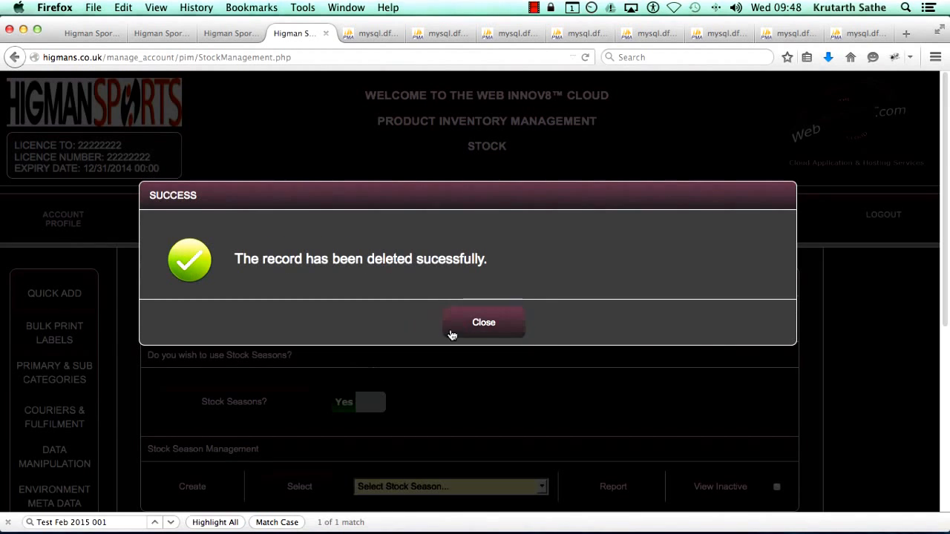
left_click(483, 328)
left_click(8, 522)
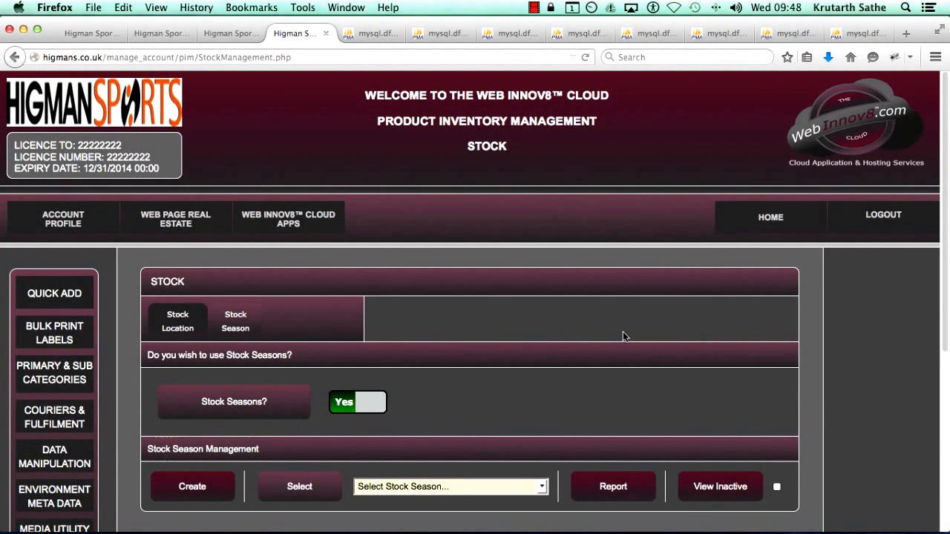
left_click_drag(948, 157, 925, 261)
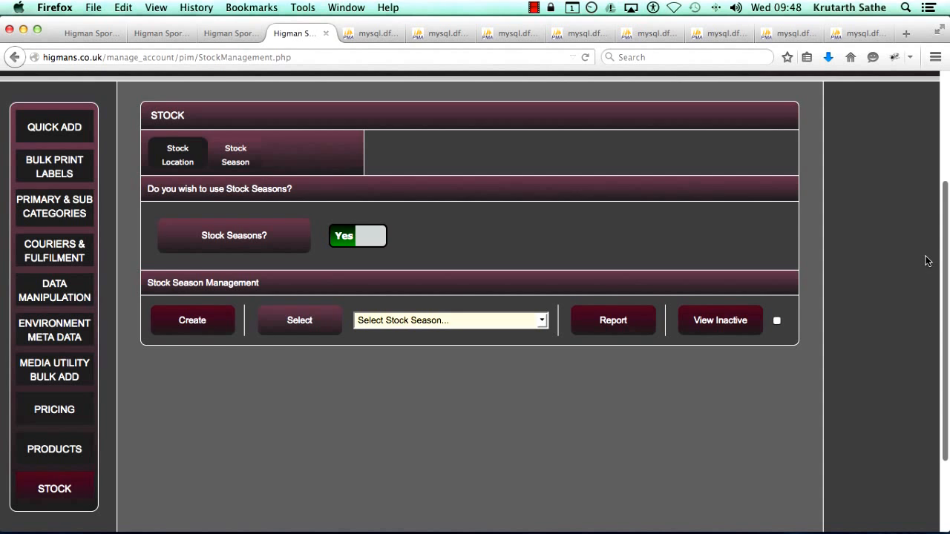
scroll(925, 261, "down", 3)
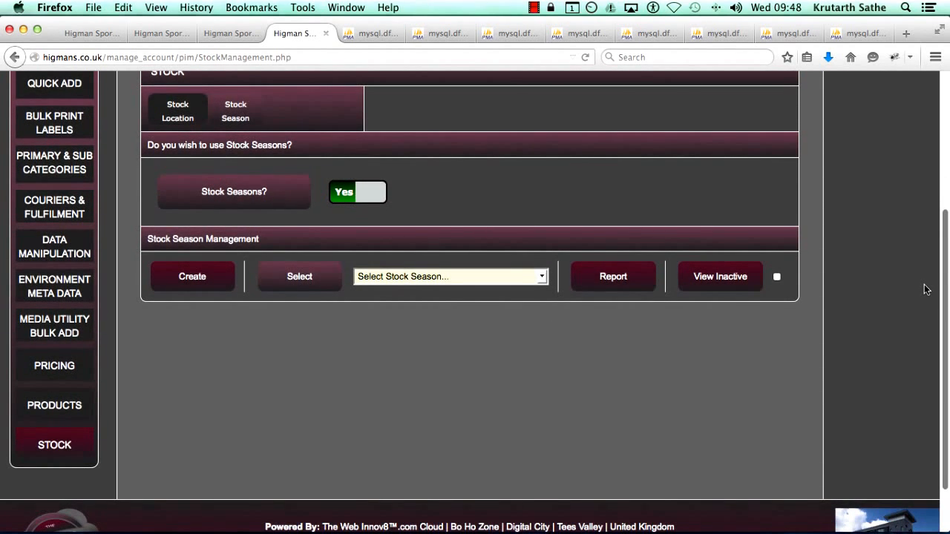